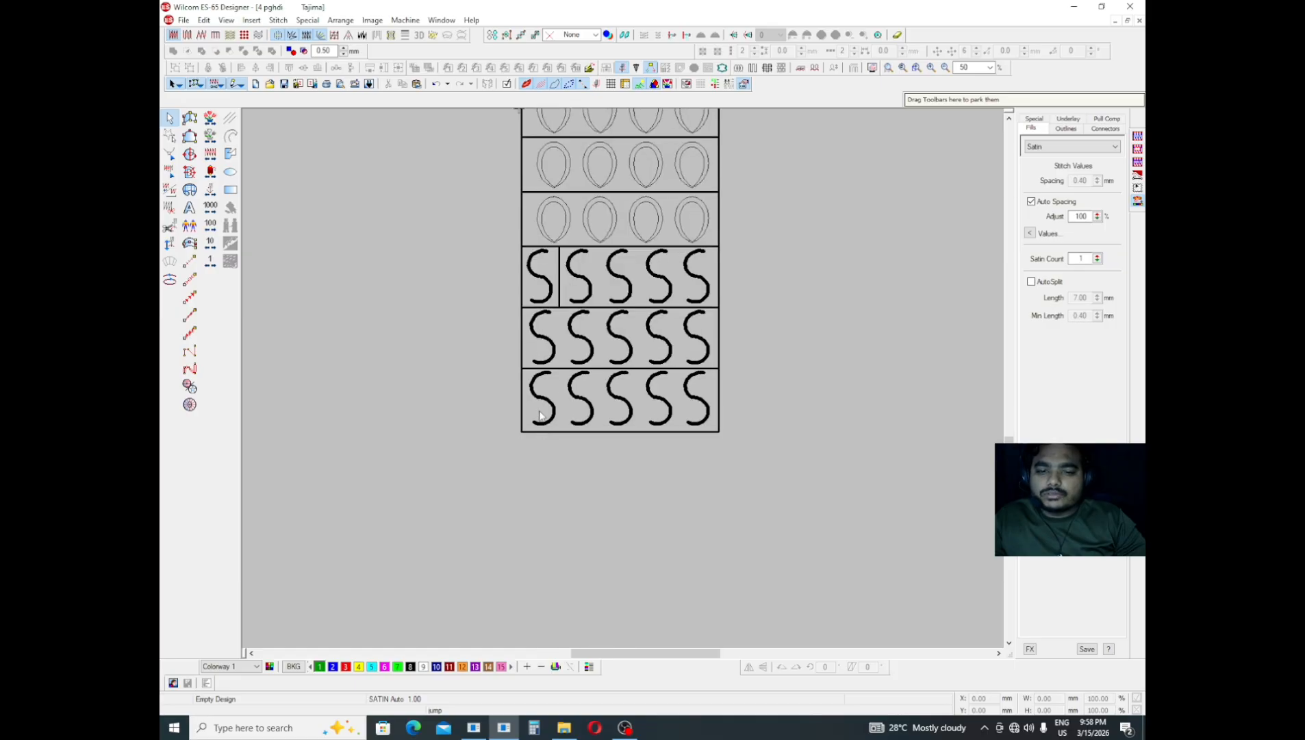
- Examine the practice chart's rows of shapes and the concentric-circle template in the first cell
{"action": "scroll", "coordinate": [504, 378], "scroll_direction": "up", "scroll_amount": 6}
{"action": "scroll", "coordinate": [504, 377], "scroll_direction": "down", "scroll_amount": 1}
{"action": "scroll", "coordinate": [503, 374], "scroll_direction": "up", "scroll_amount": 7}
{"action": "key", "text": "z"}
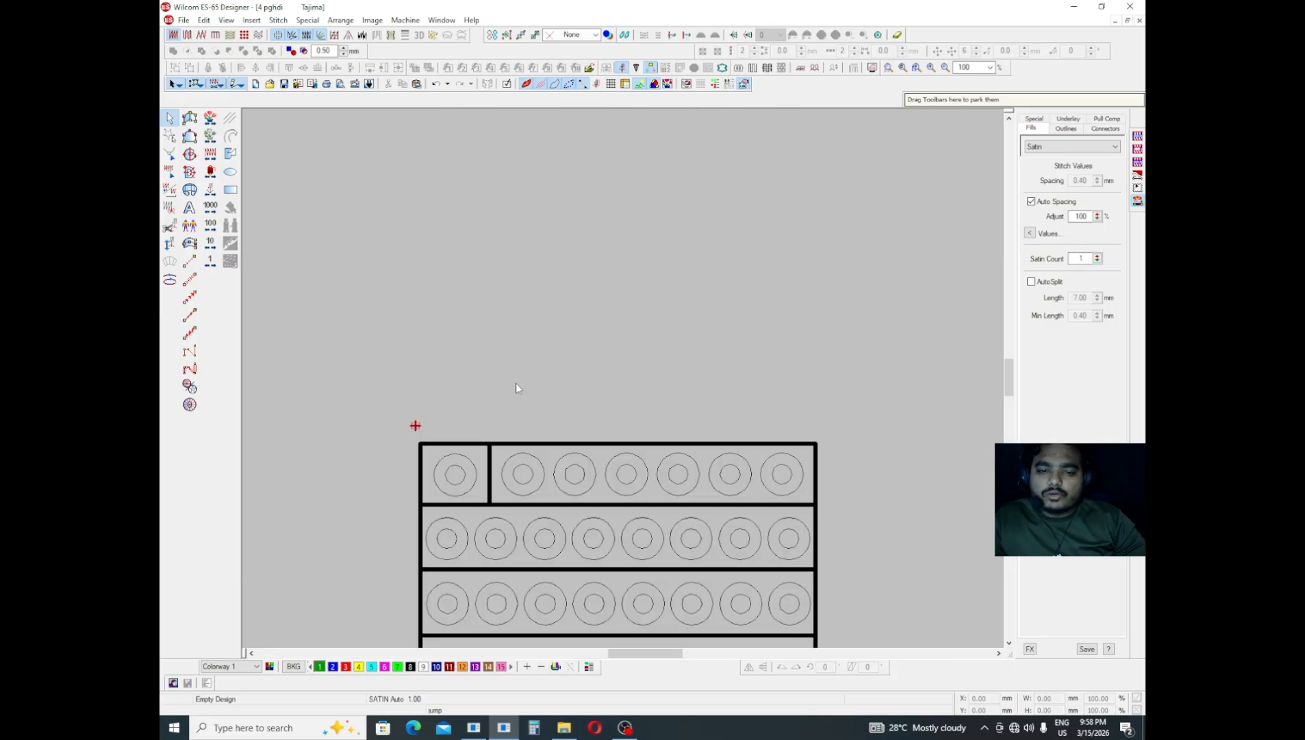
{"action": "left_click_drag", "start_coordinate": [506, 452], "coordinate": [682, 389]}
{"action": "key", "text": "z"}
{"action": "scroll", "coordinate": [682, 395], "scroll_direction": "down", "scroll_amount": 4}
{"action": "key", "text": "z"}
{"action": "key", "text": "z"}
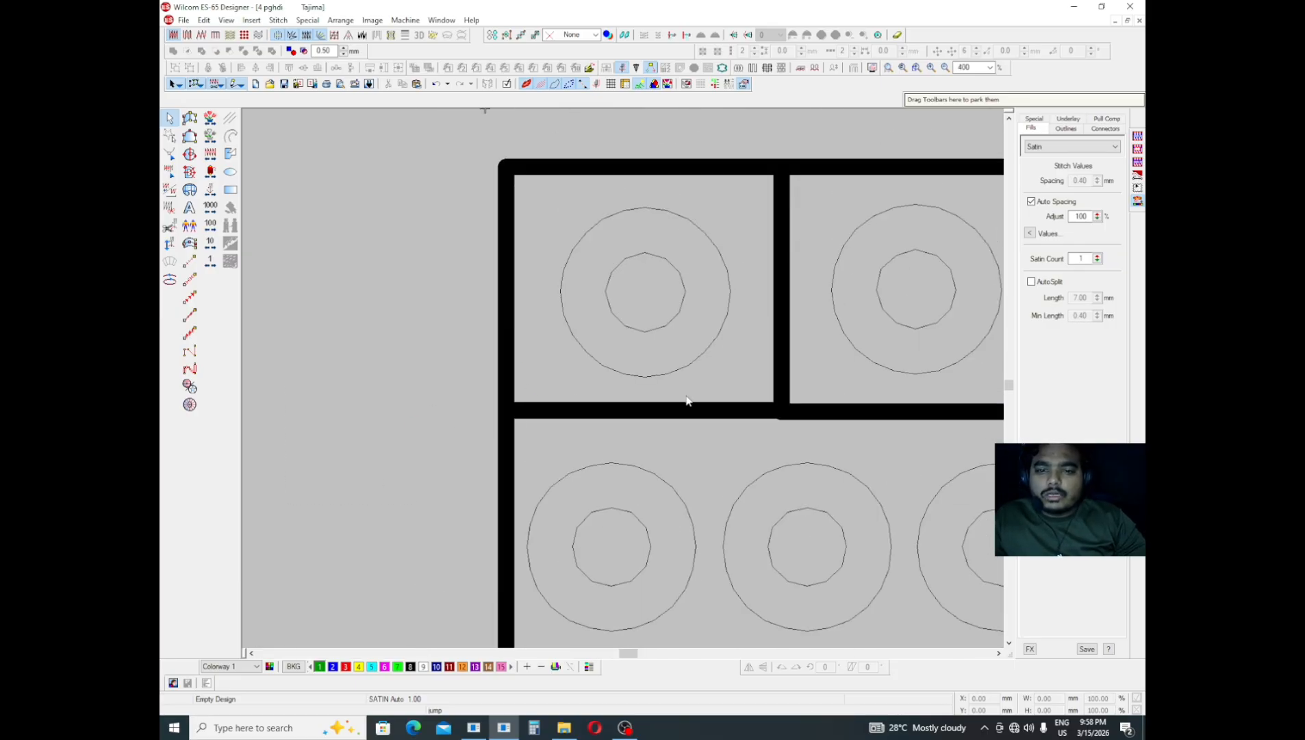
{"action": "left_click", "coordinate": [719, 367]}
{"action": "key", "text": "shift+z"}
{"action": "key", "text": "shift+z"}
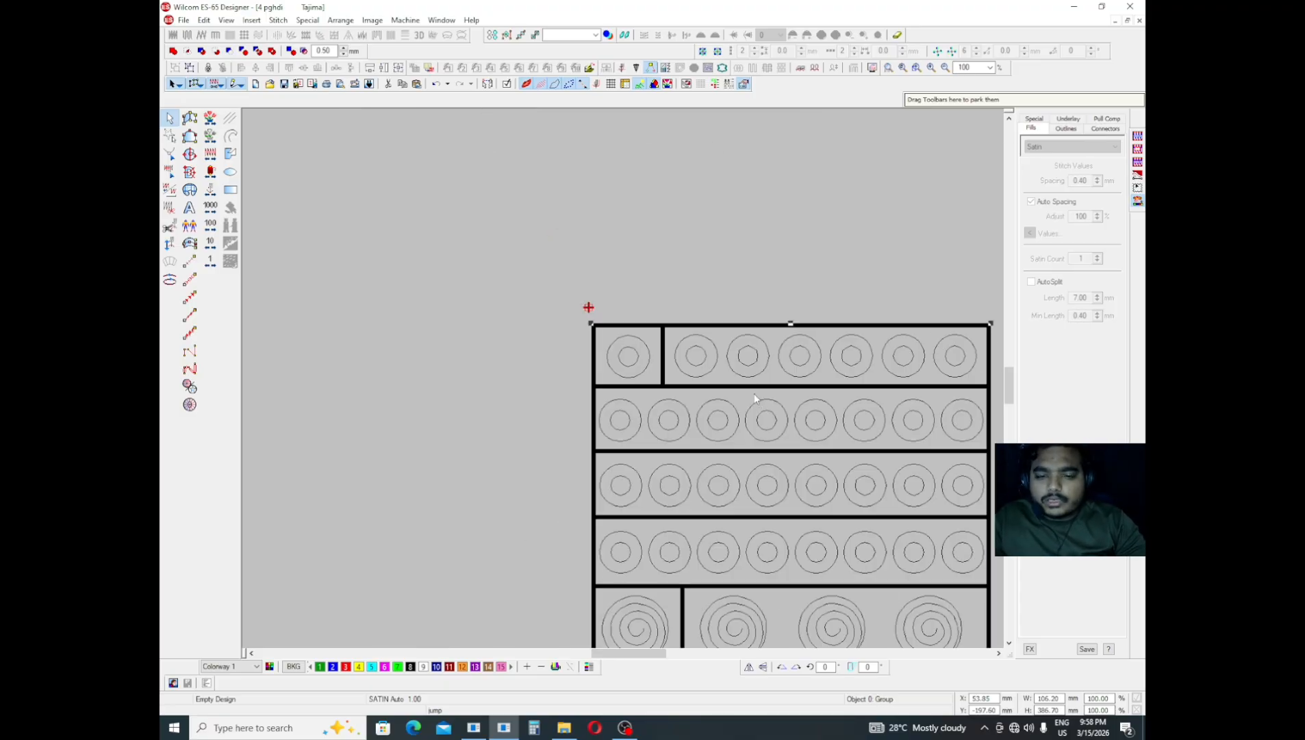
{"action": "key", "text": "Escape"}
{"action": "key", "text": "z"}
{"action": "key", "text": "z"}
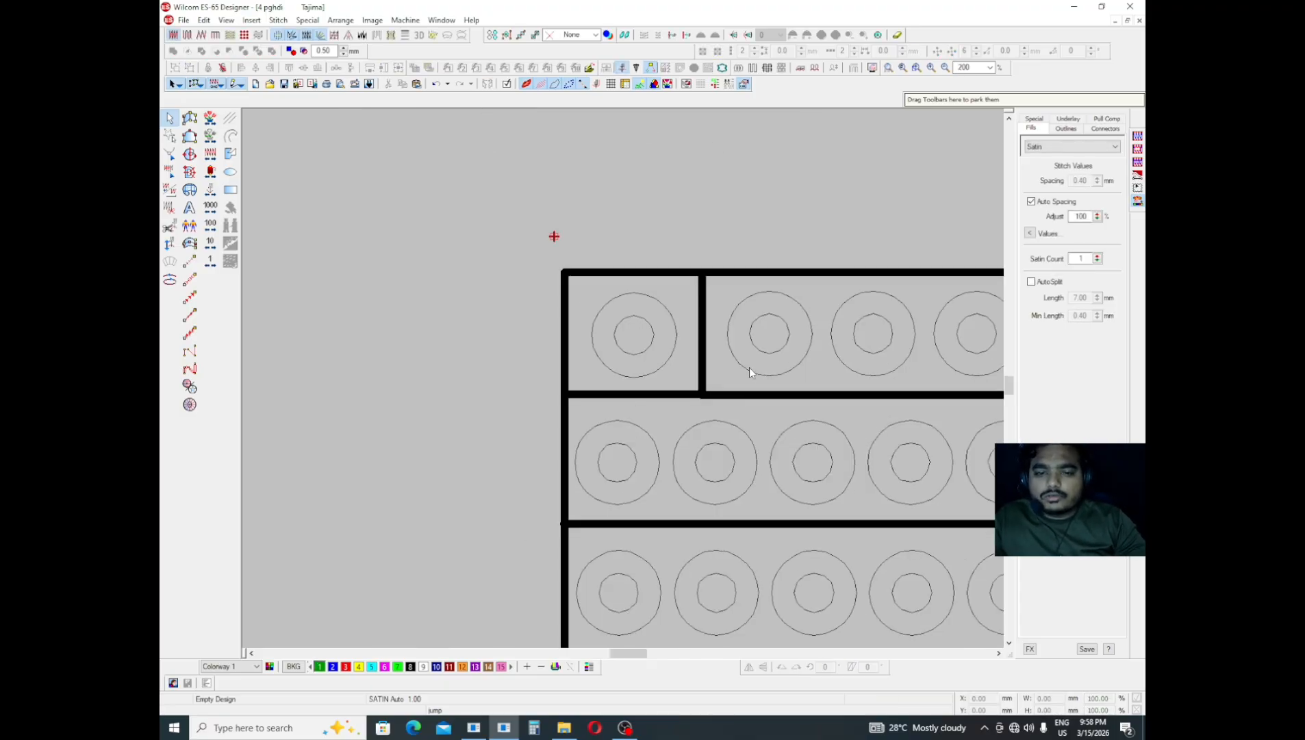
{"action": "scroll", "coordinate": [750, 335], "scroll_direction": "up", "scroll_amount": 2}
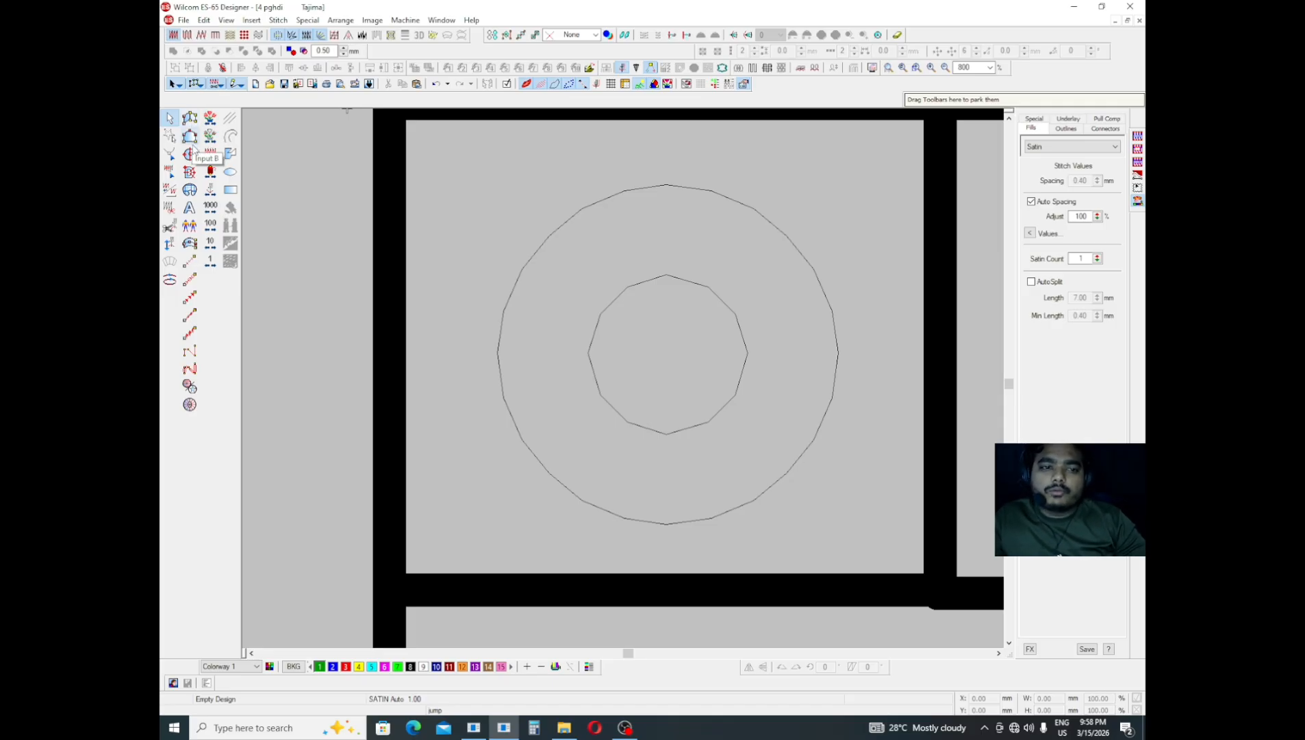
{"action": "scroll", "coordinate": [515, 239], "scroll_direction": "down", "scroll_amount": 2}
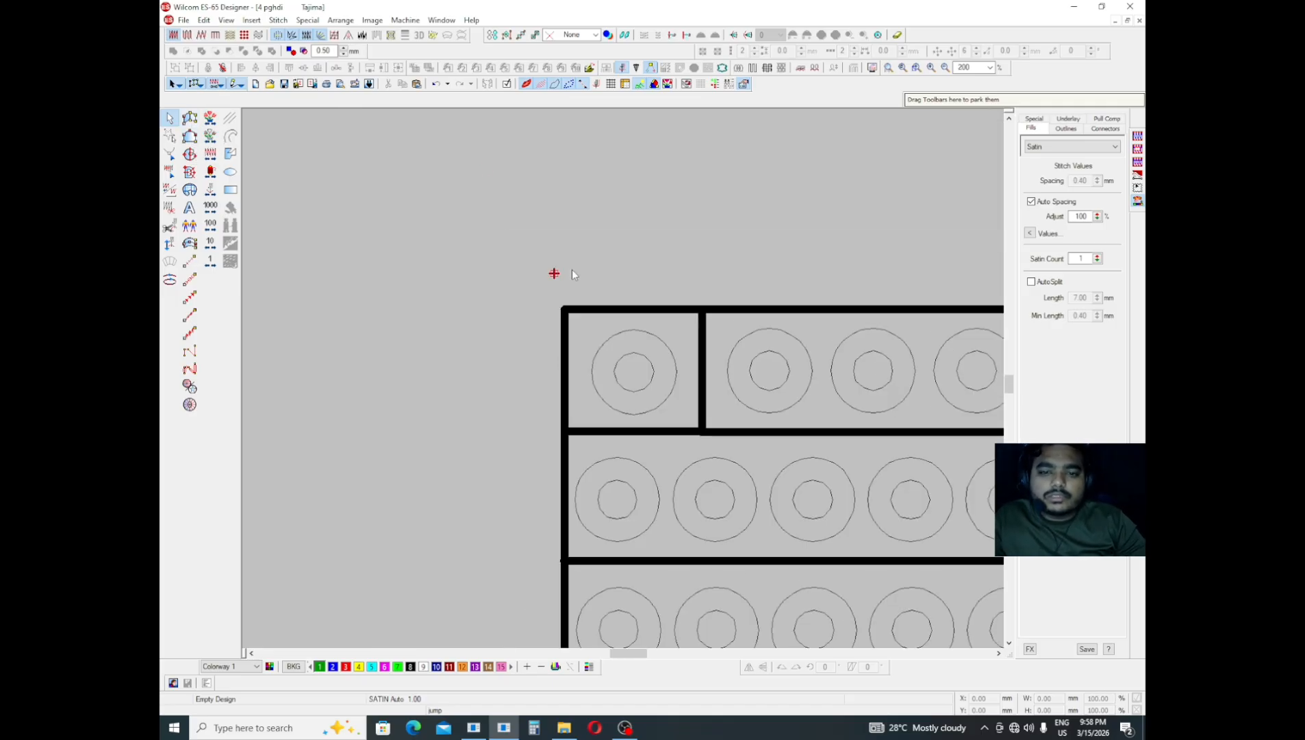
{"action": "scroll", "coordinate": [835, 359], "scroll_direction": "down", "scroll_amount": 2}
{"action": "scroll", "coordinate": [678, 268], "scroll_direction": "up", "scroll_amount": 1}
{"action": "scroll", "coordinate": [724, 255], "scroll_direction": "up", "scroll_amount": 1}
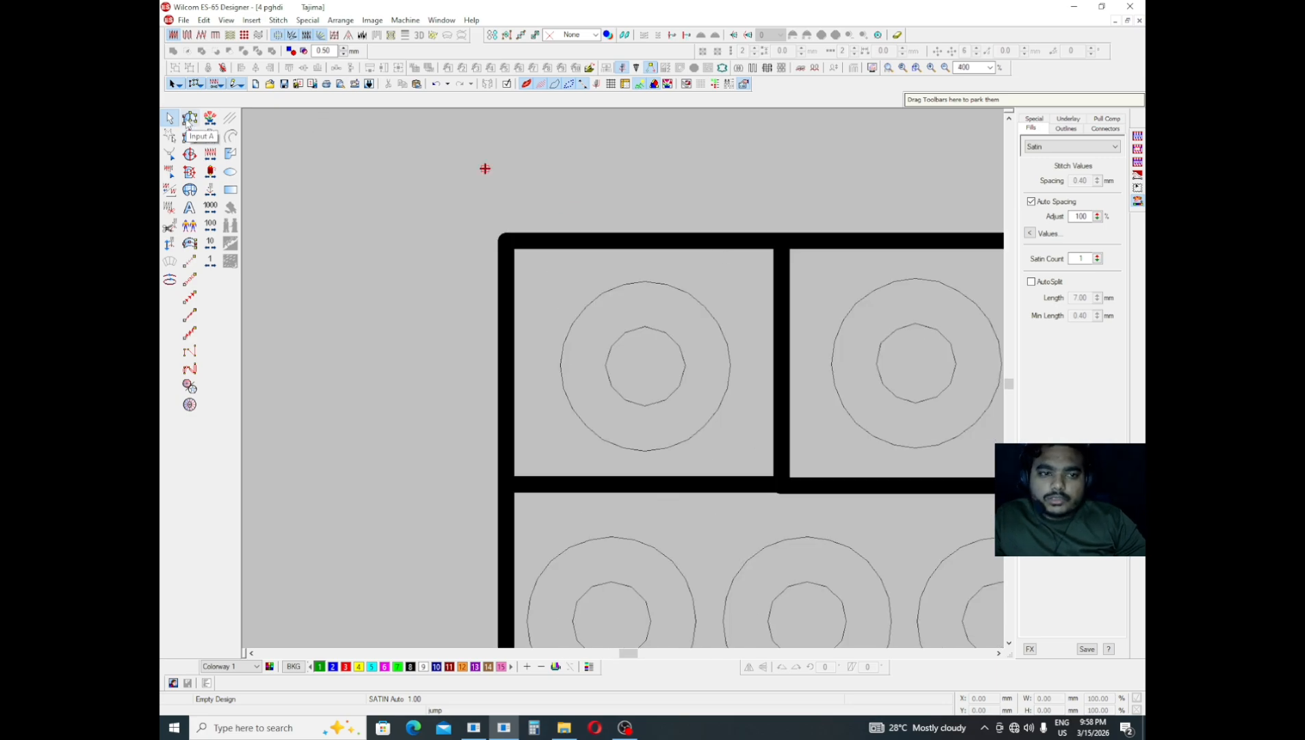
- Digitize the first cell's concentric circles as a satin ring with Input A, placing point pairs around the outer circle with chords tangent to the inner one
{"action": "left_click", "coordinate": [189, 119]}
{"action": "scroll", "coordinate": [686, 332], "scroll_direction": "up", "scroll_amount": 1}
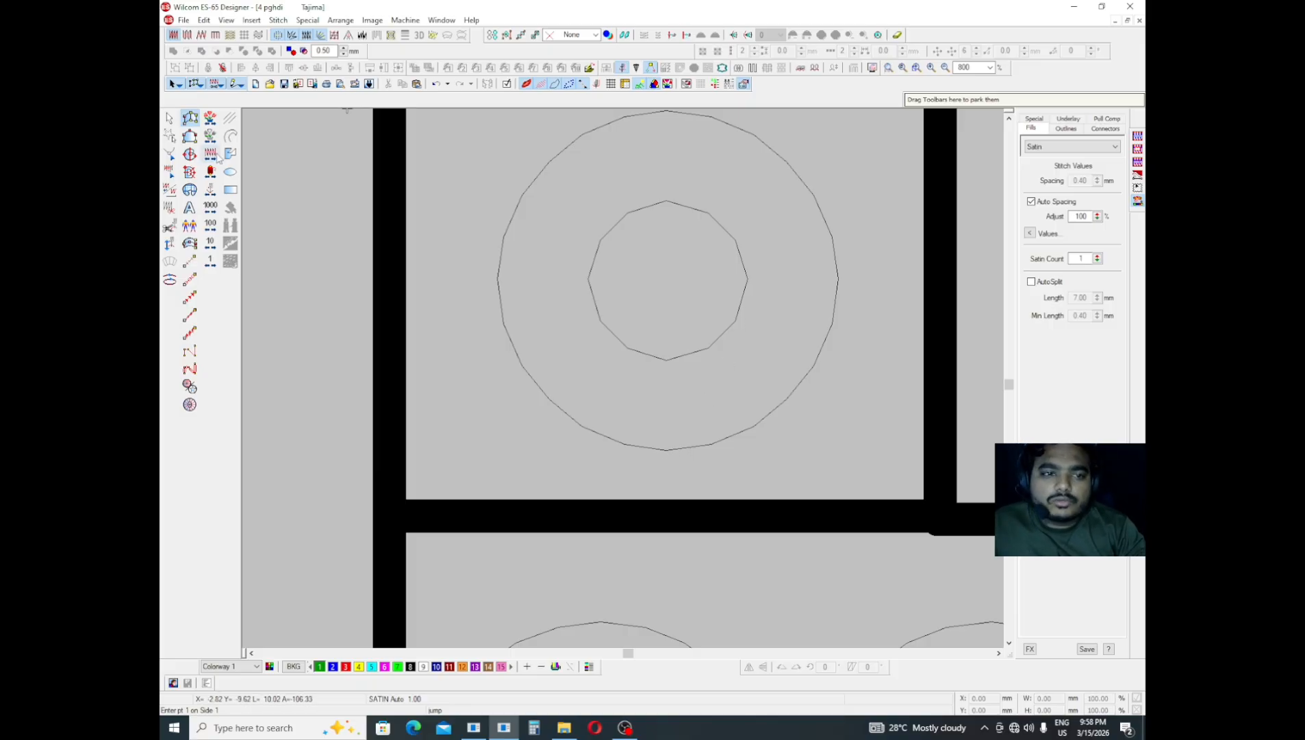
{"action": "left_click", "coordinate": [190, 119]}
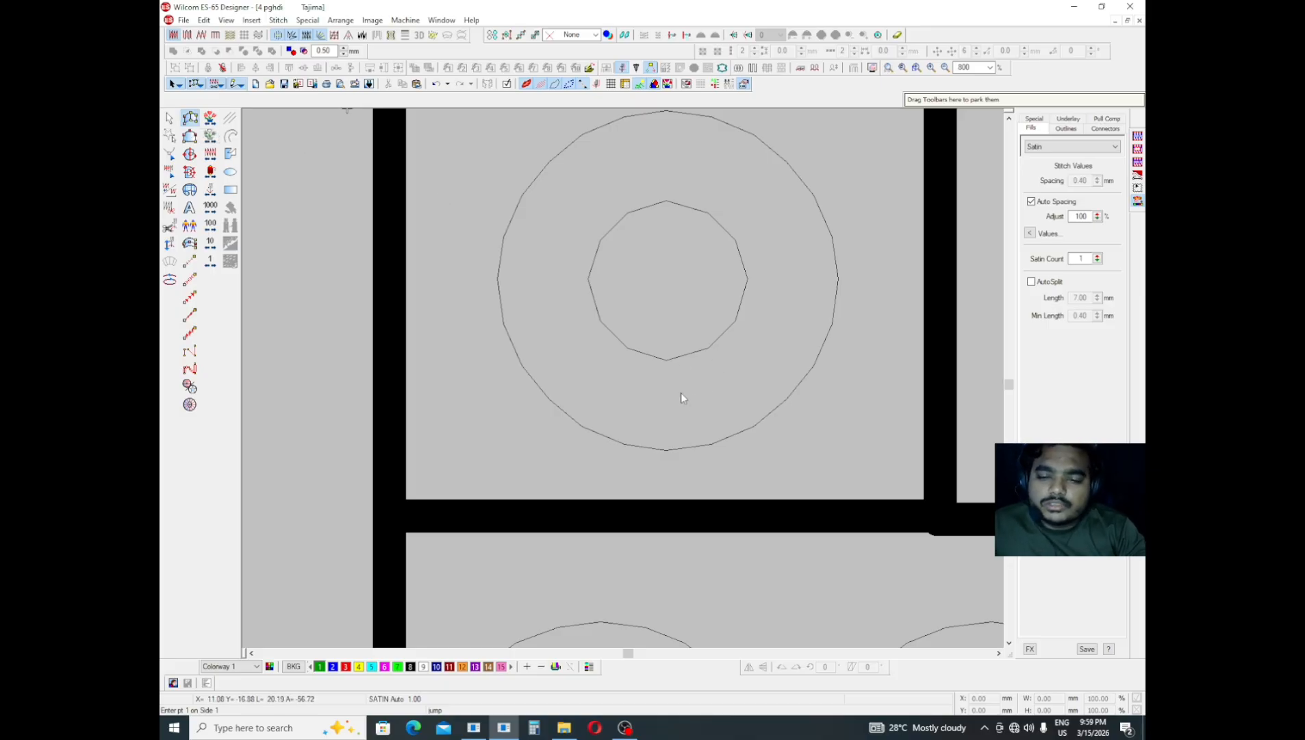
{"action": "left_click", "coordinate": [666, 450]}
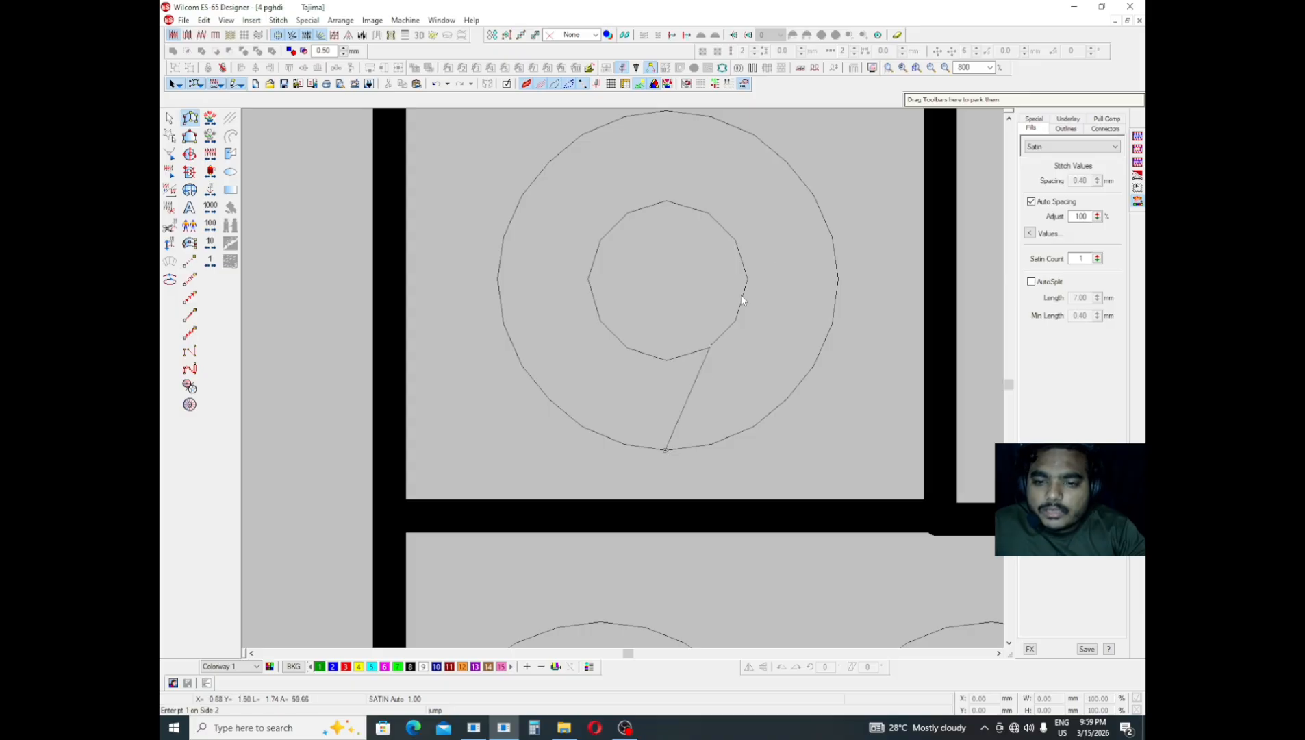
{"action": "left_click", "coordinate": [807, 187]}
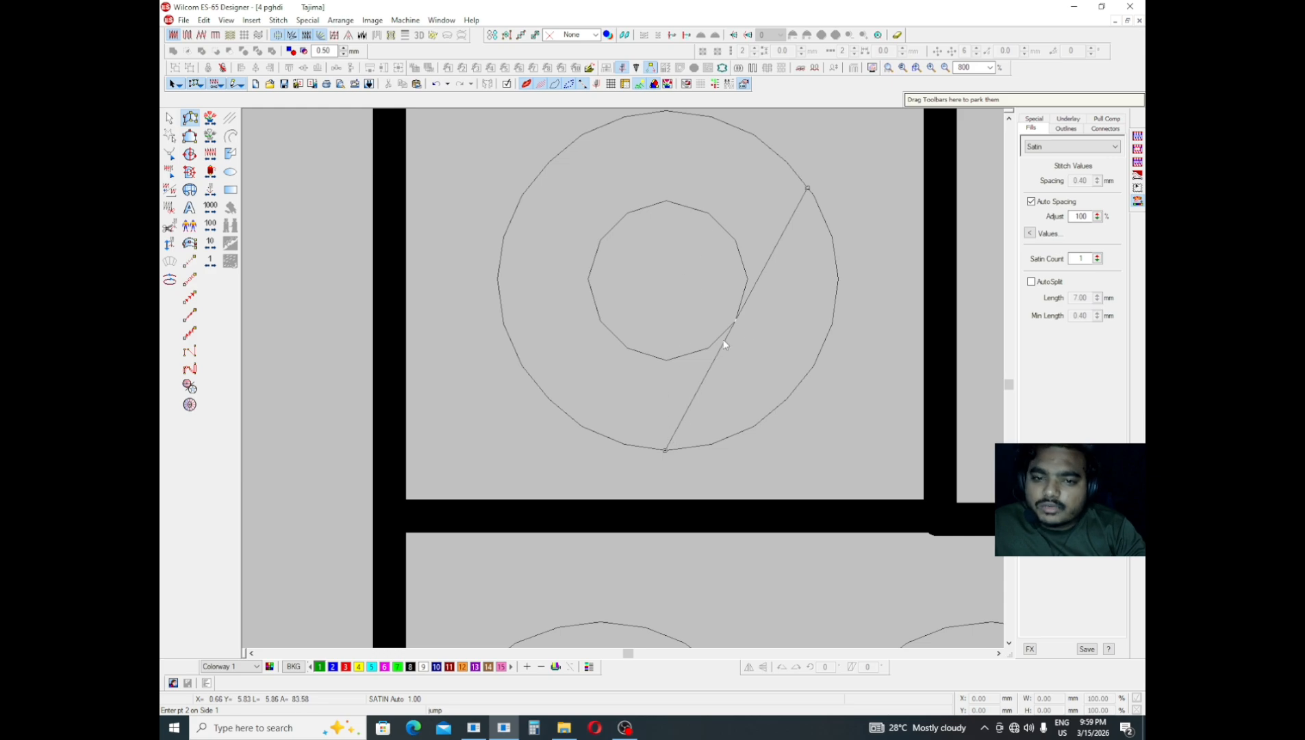
{"action": "left_click", "coordinate": [817, 358]}
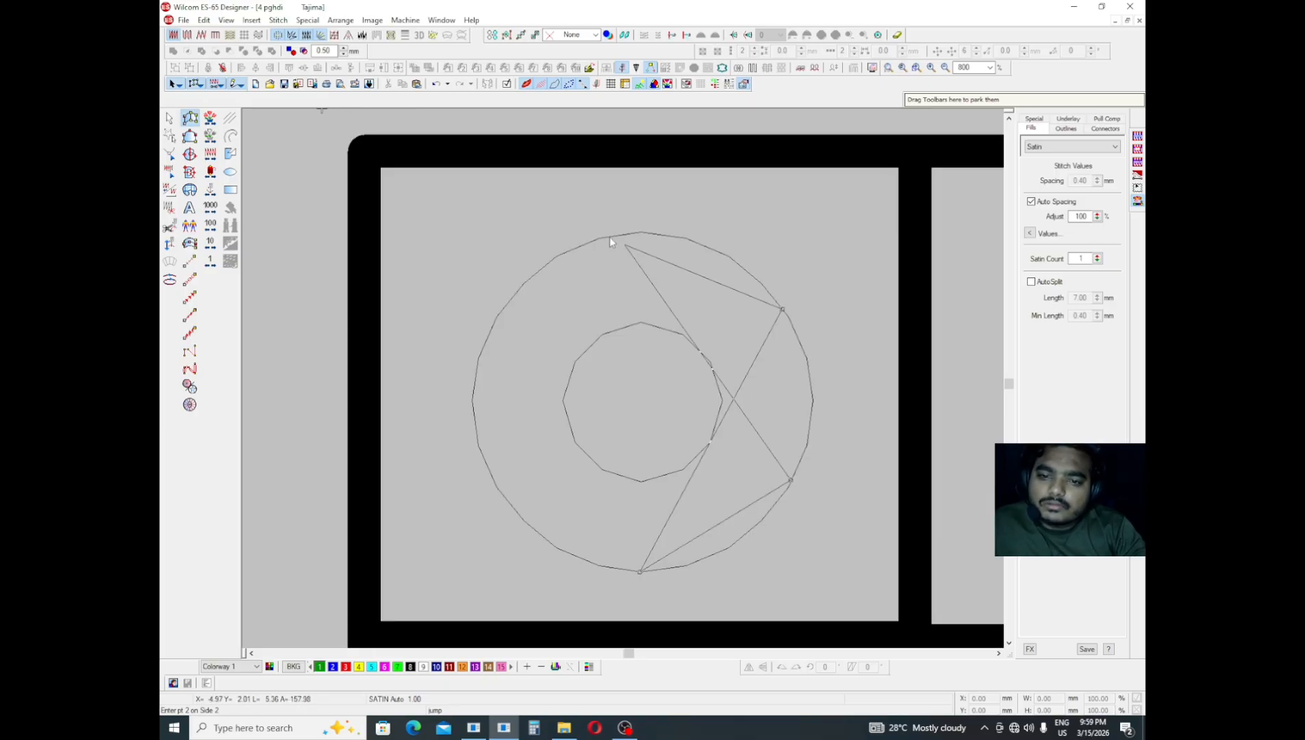
{"action": "left_click", "coordinate": [608, 236]}
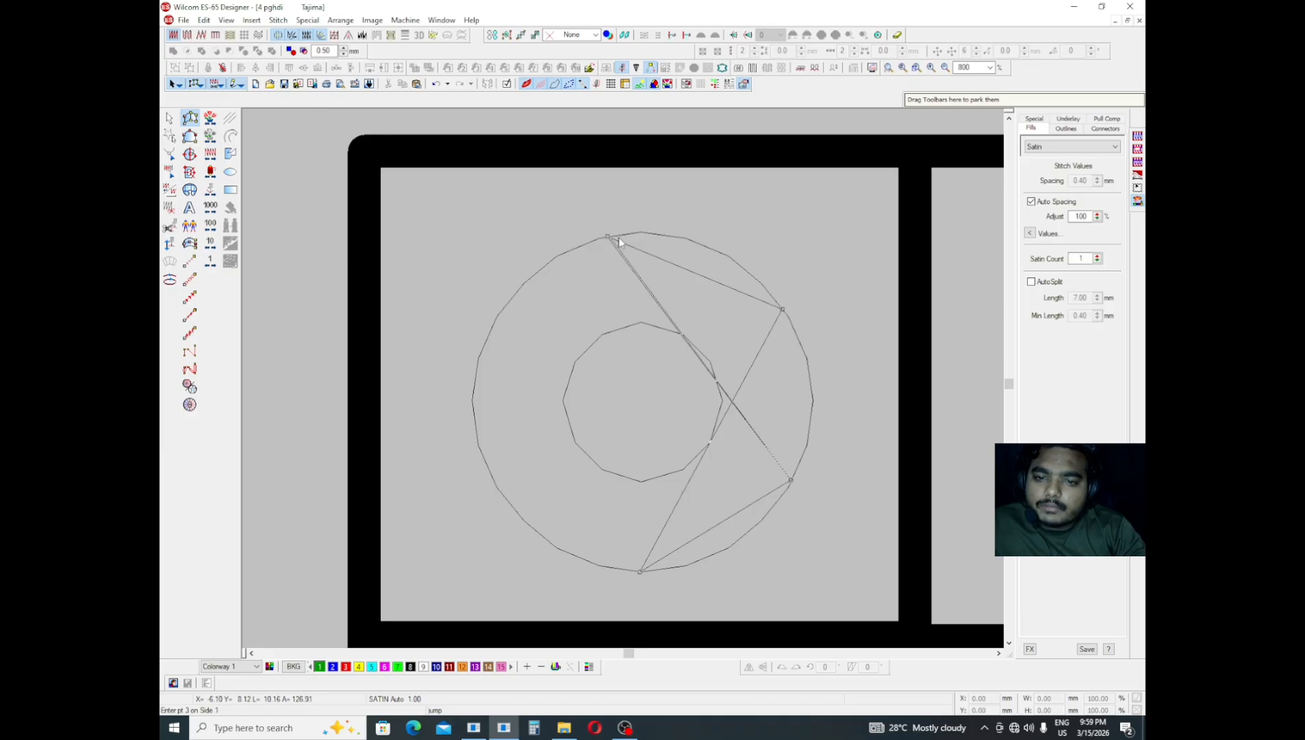
{"action": "left_click", "coordinate": [784, 310]}
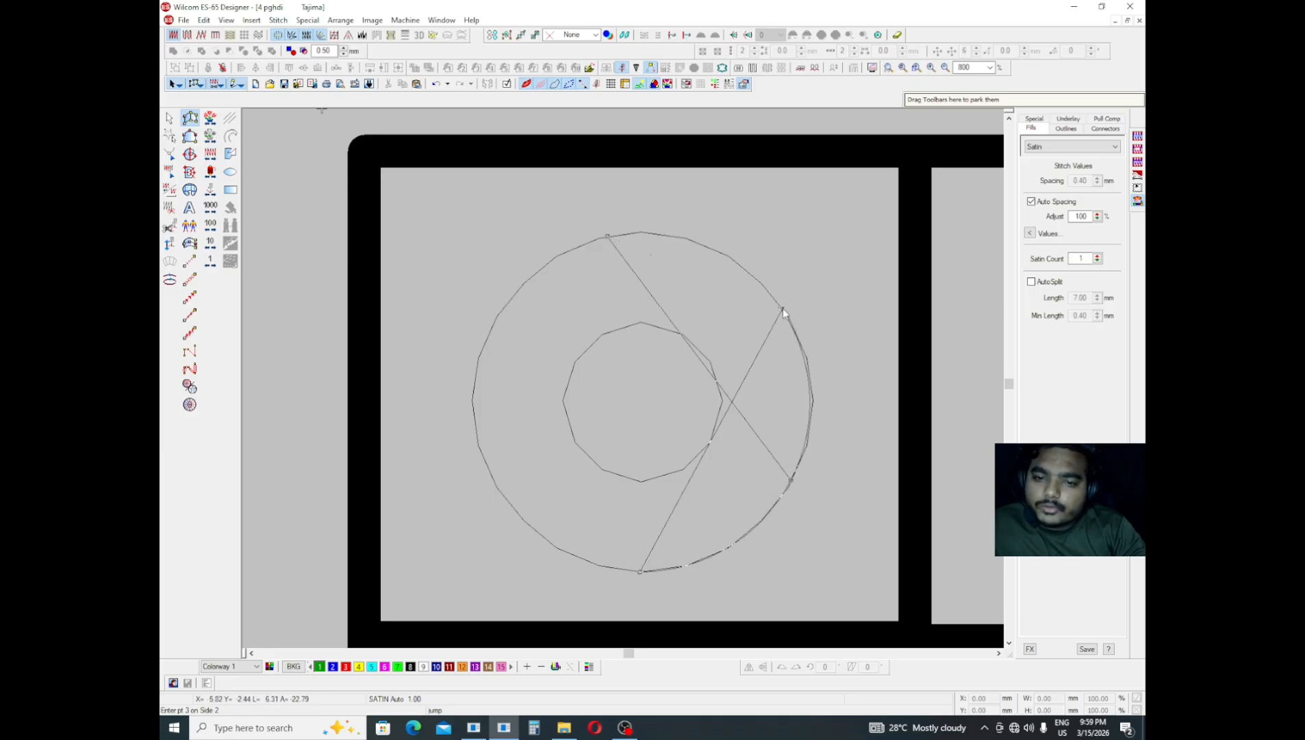
{"action": "left_click", "coordinate": [488, 339]}
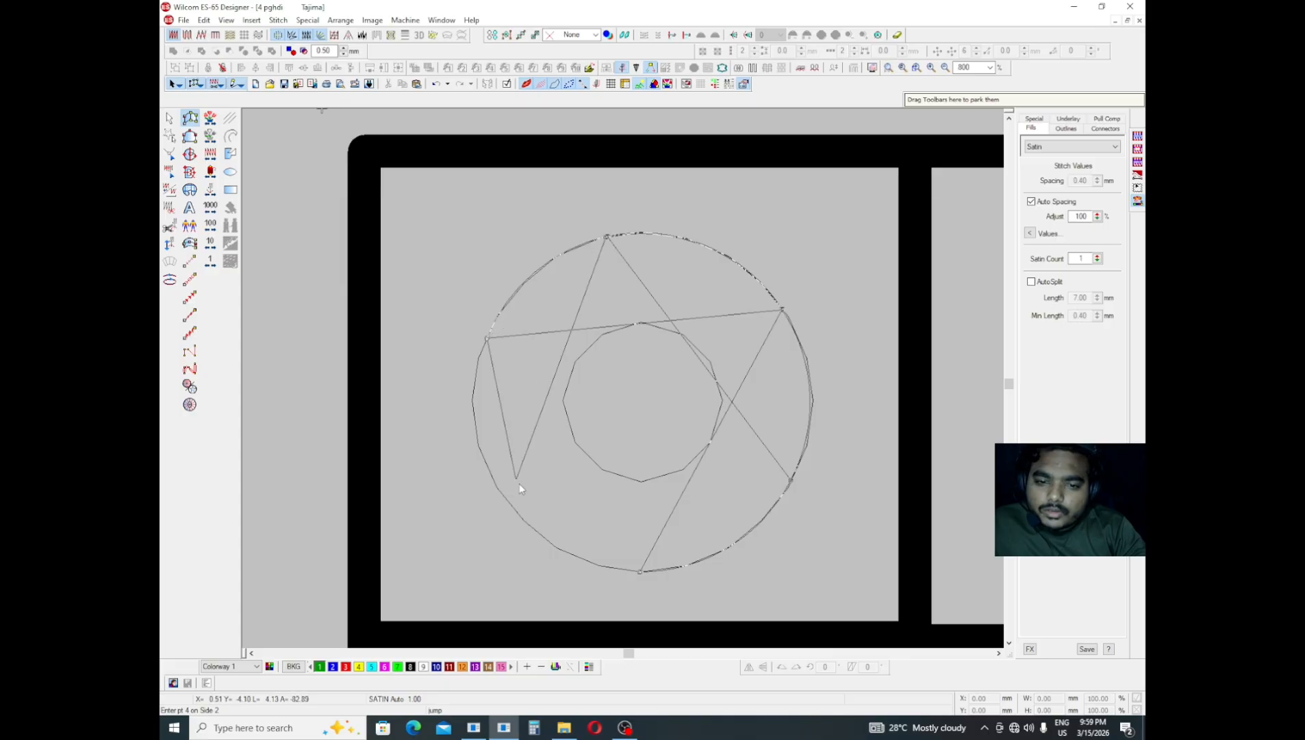
{"action": "left_click", "coordinate": [522, 517]}
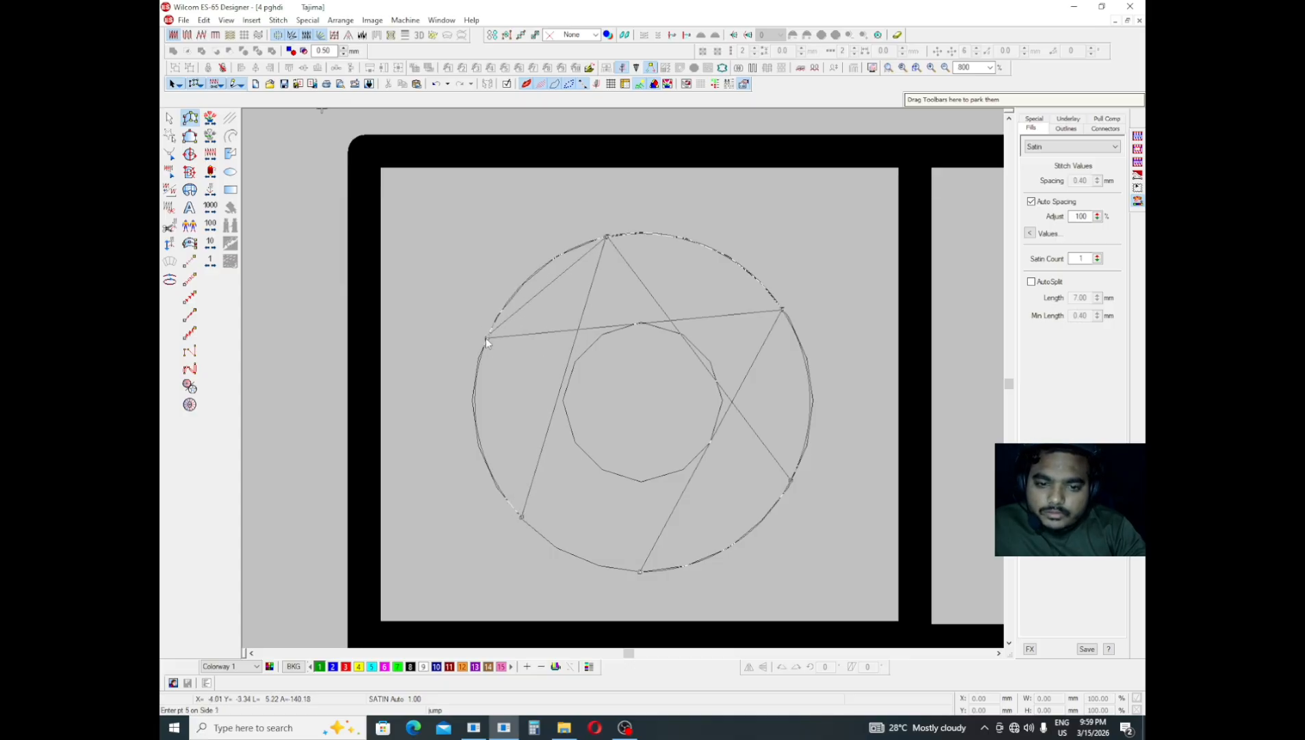
{"action": "left_click", "coordinate": [486, 338]}
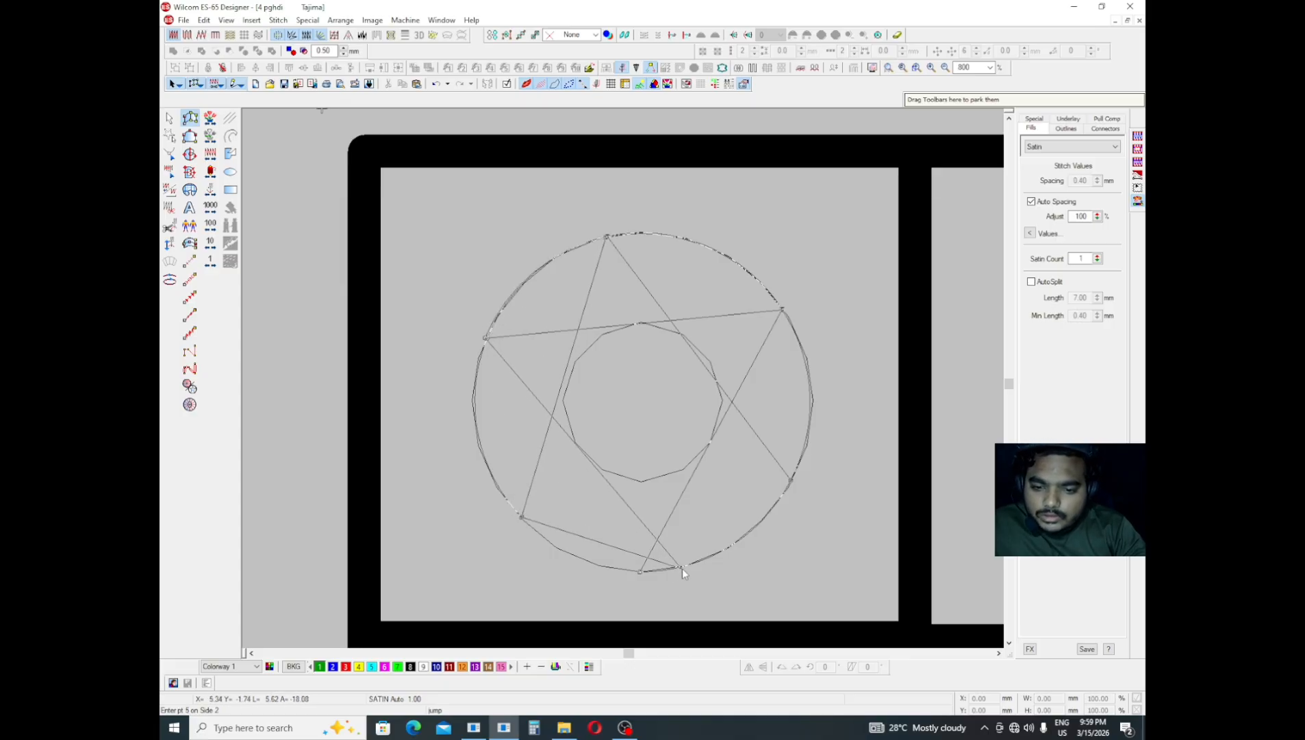
{"action": "left_click", "coordinate": [682, 567]}
{"action": "left_click", "coordinate": [519, 517]}
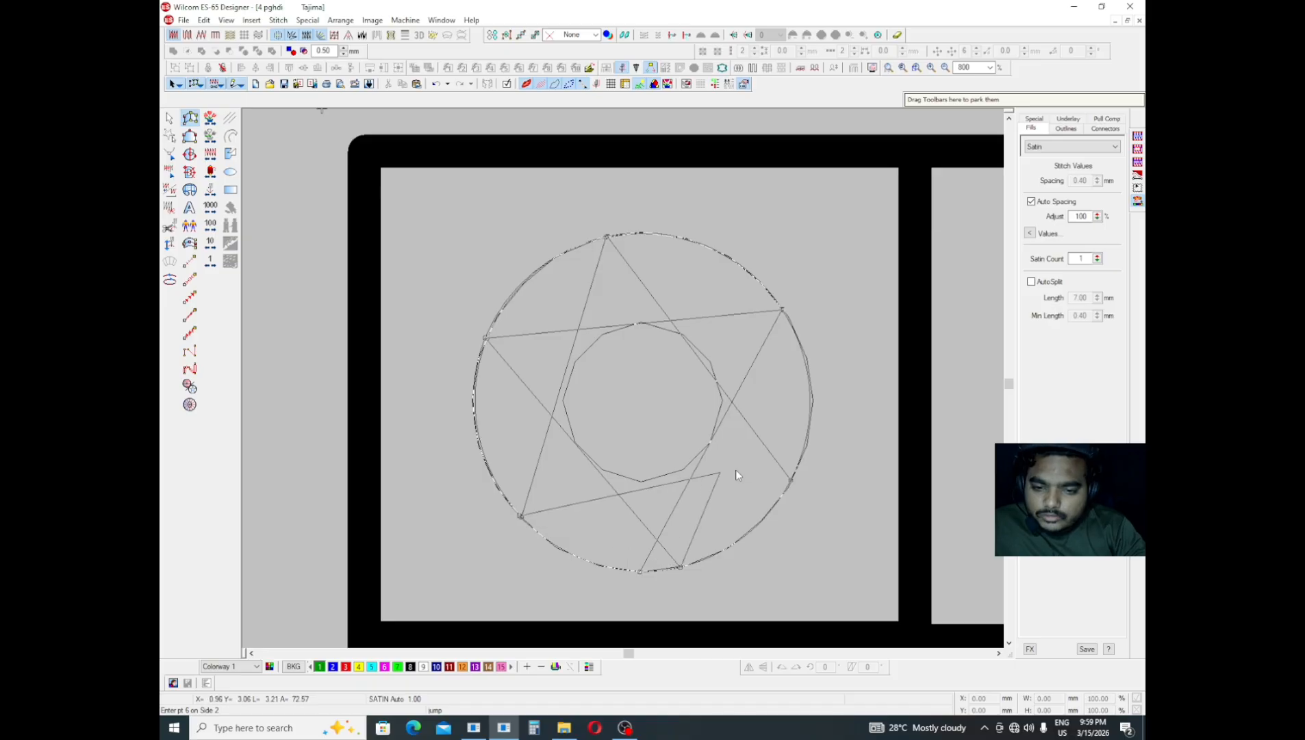
{"action": "left_click", "coordinate": [806, 436]}
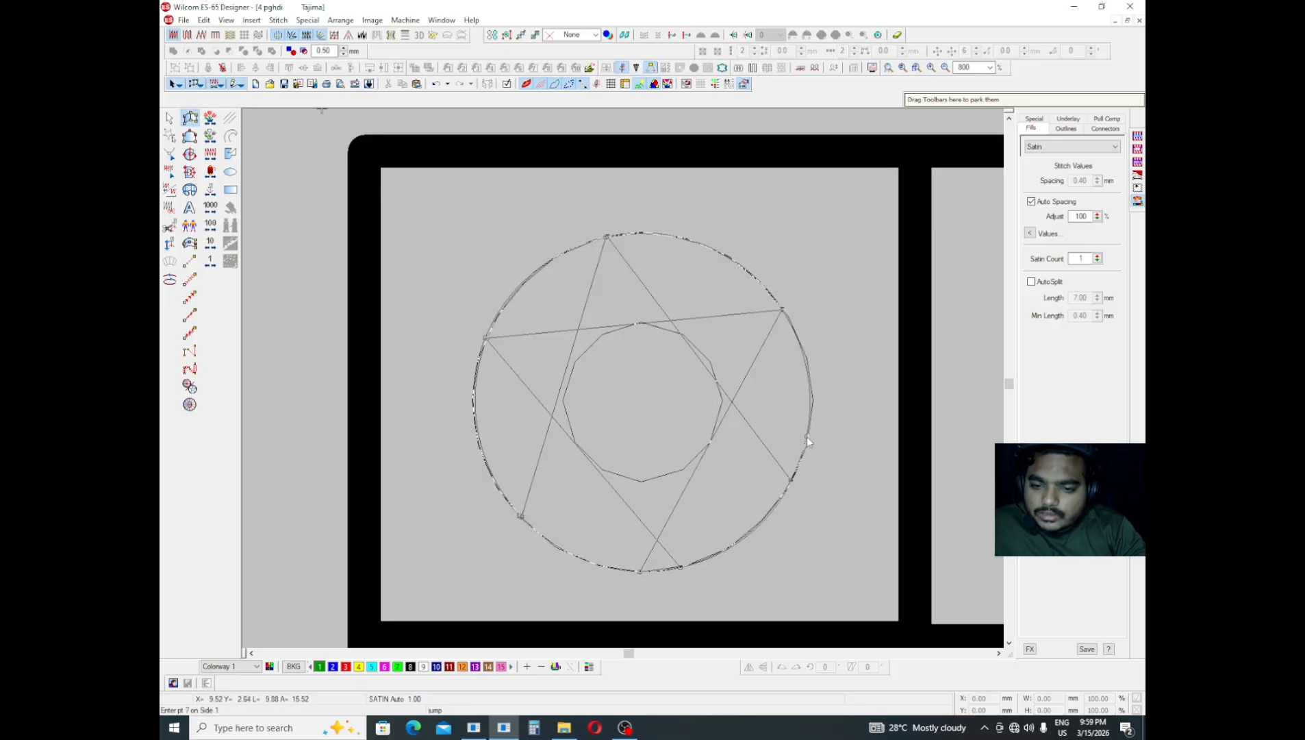
{"action": "left_click", "coordinate": [640, 572]}
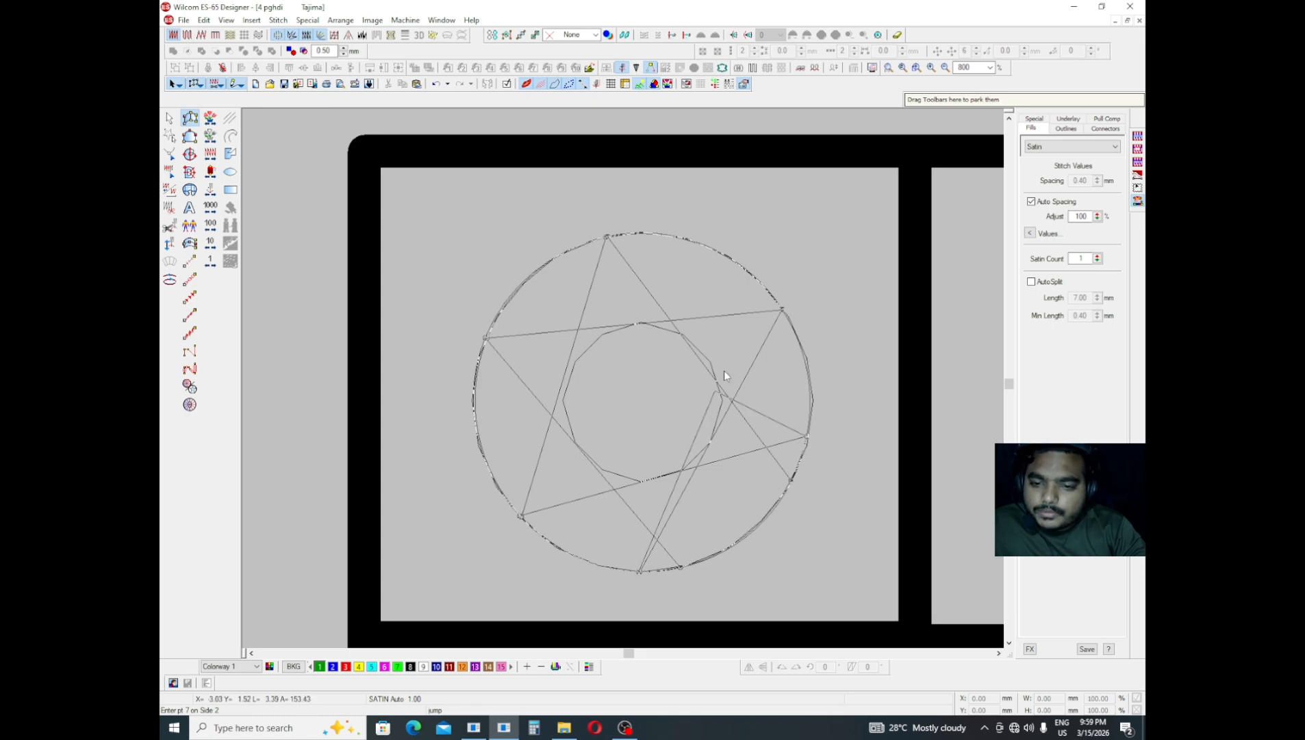
{"action": "left_click", "coordinate": [783, 310]}
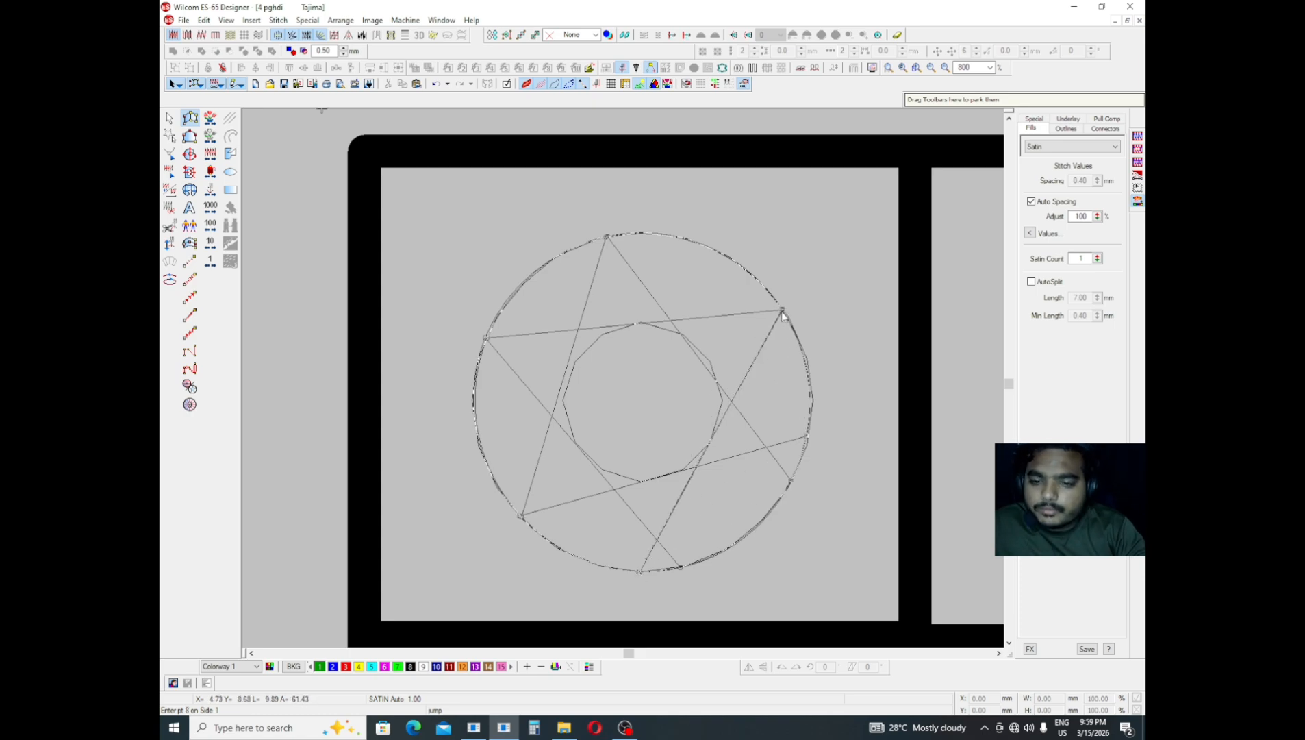
{"action": "key", "text": "Return"}
{"action": "key", "text": "Escape"}
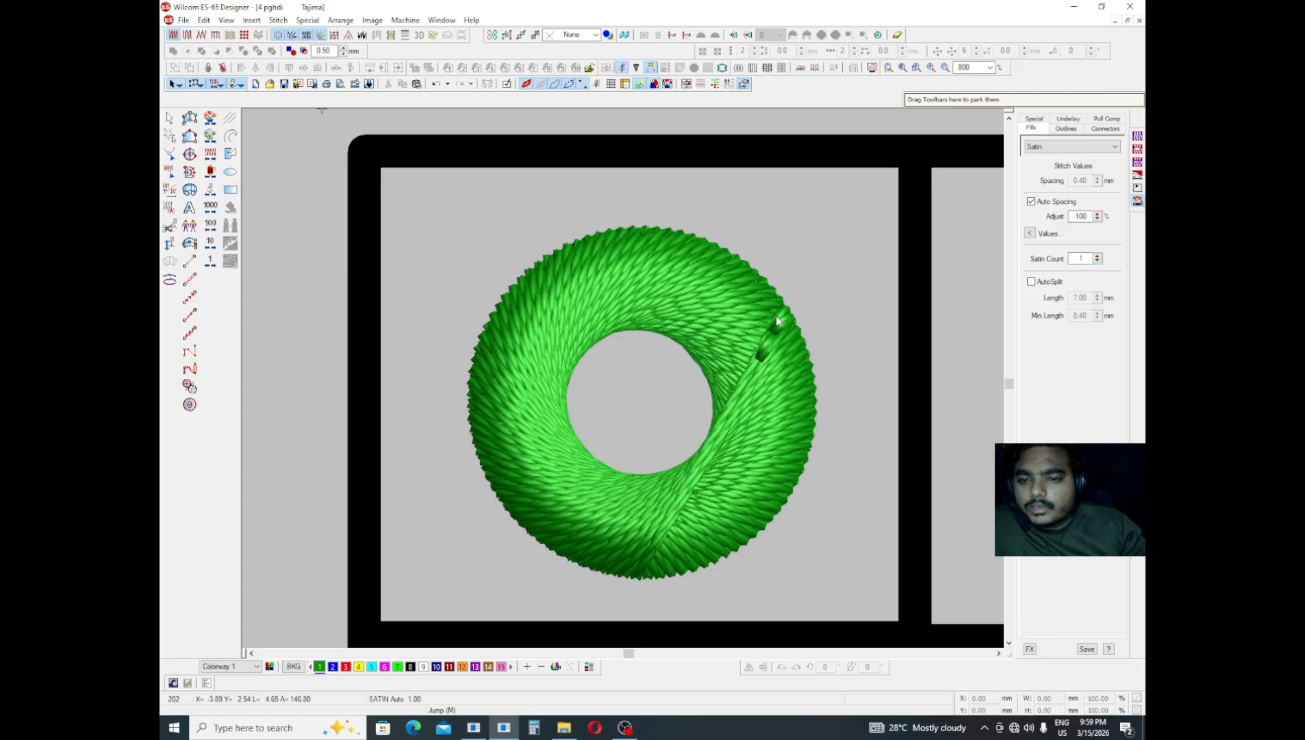
- Select the green satin ring and switch off the automatic stitch effects enabled on it
{"action": "scroll", "coordinate": [771, 320], "scroll_direction": "down", "scroll_amount": 1}
{"action": "left_click", "coordinate": [670, 348]}
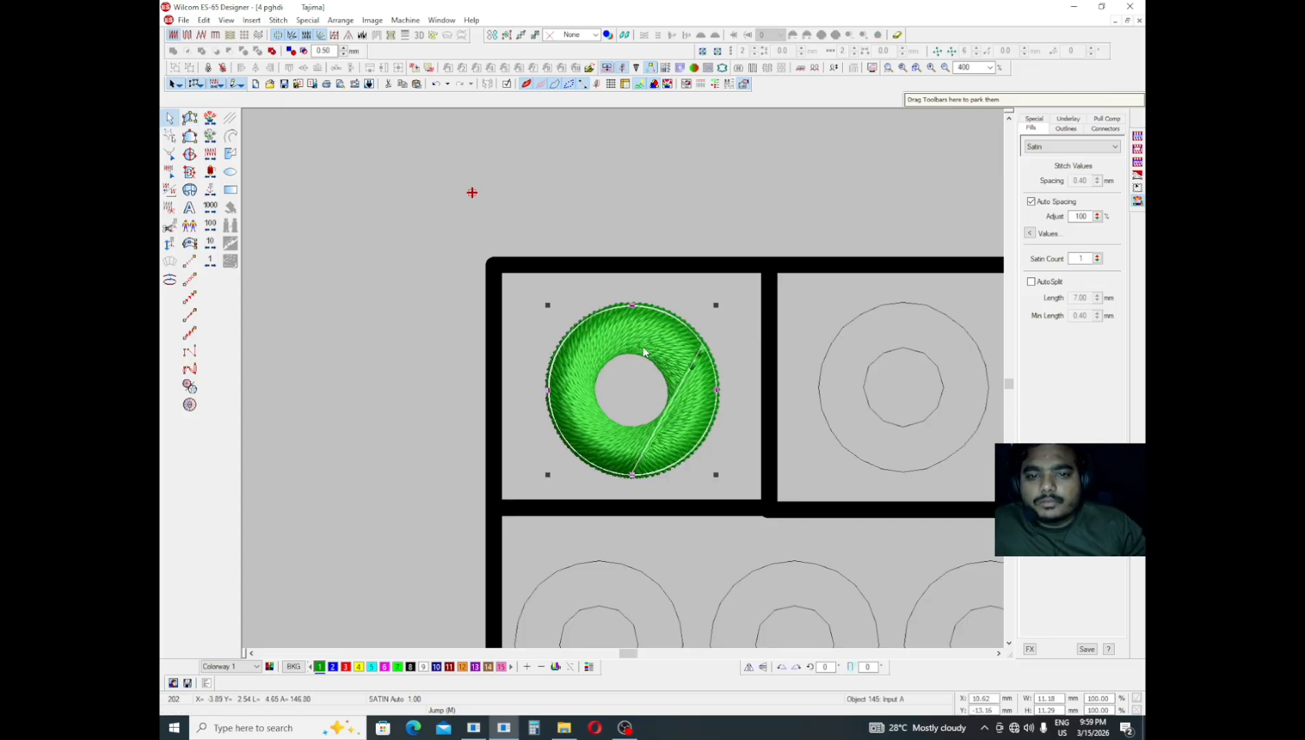
{"action": "left_click", "coordinate": [293, 37]}
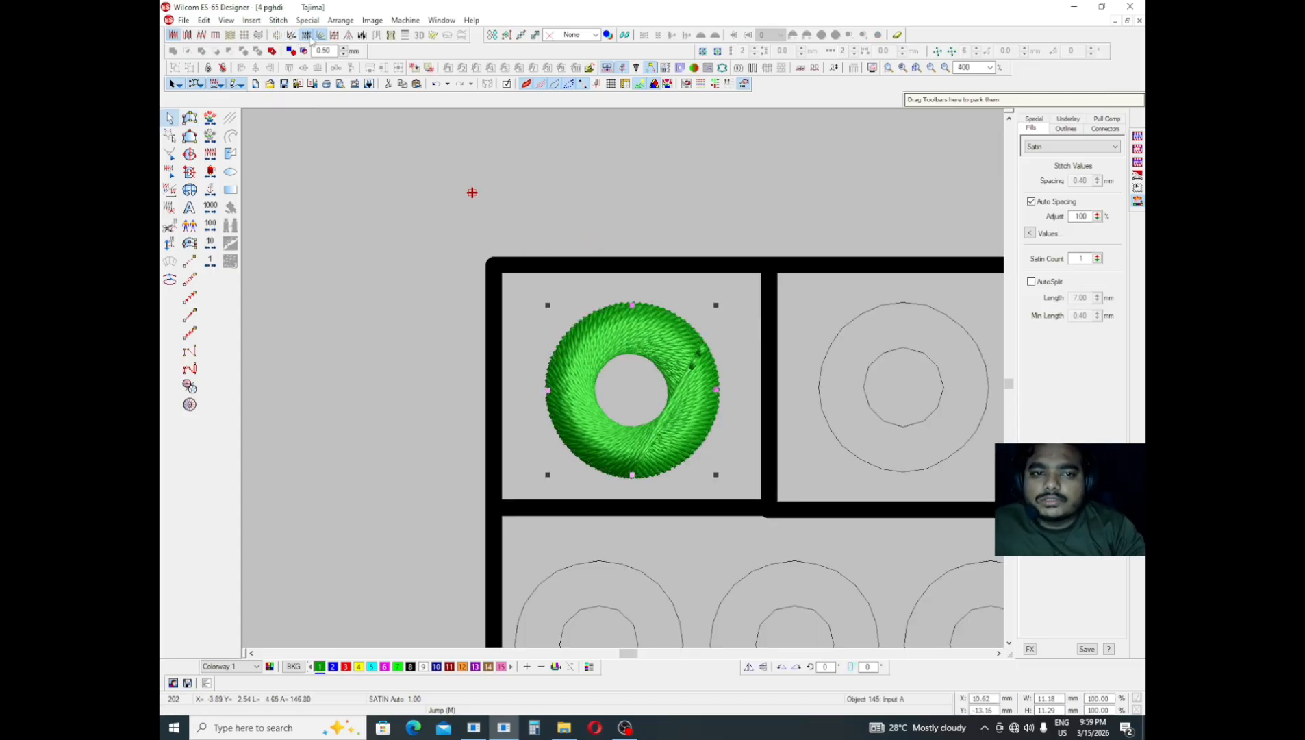
{"action": "left_click", "coordinate": [312, 39]}
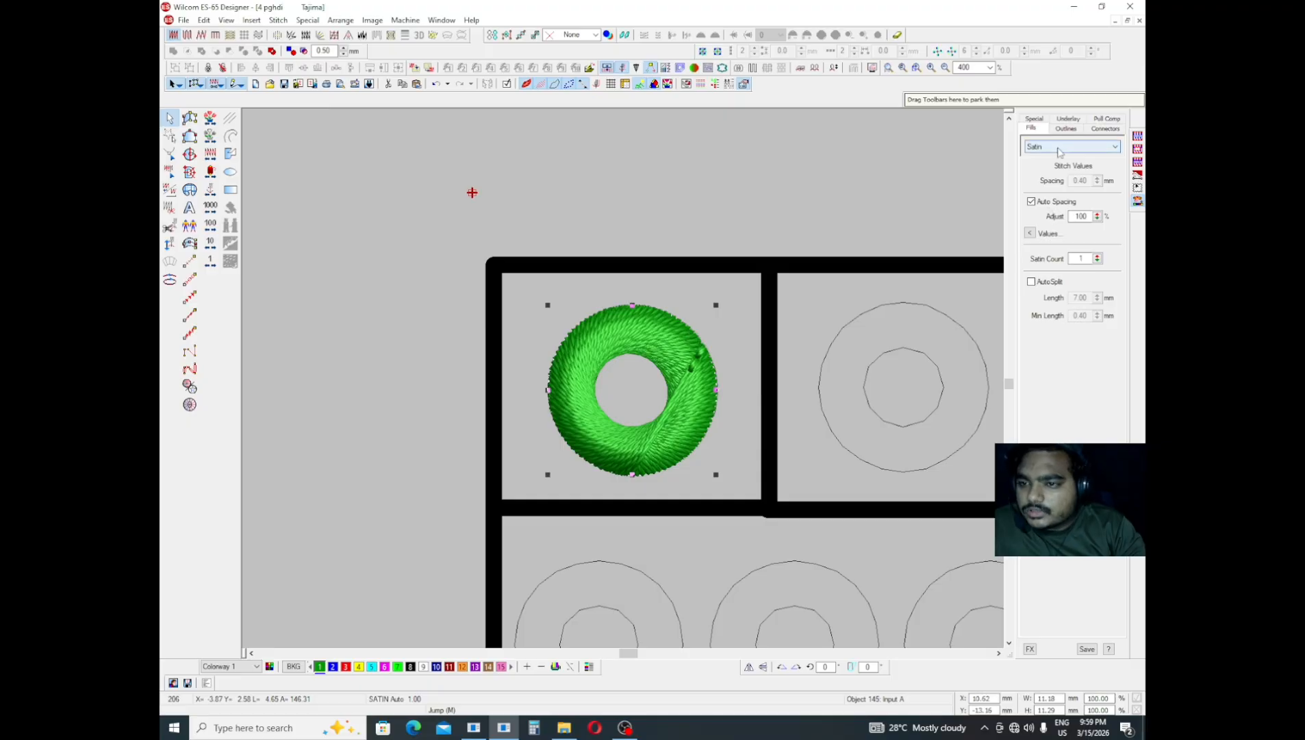
- Disable auto spacing for the satin ring and set its stitch spacing to 0.80 mm
{"action": "left_click", "coordinate": [1032, 202]}
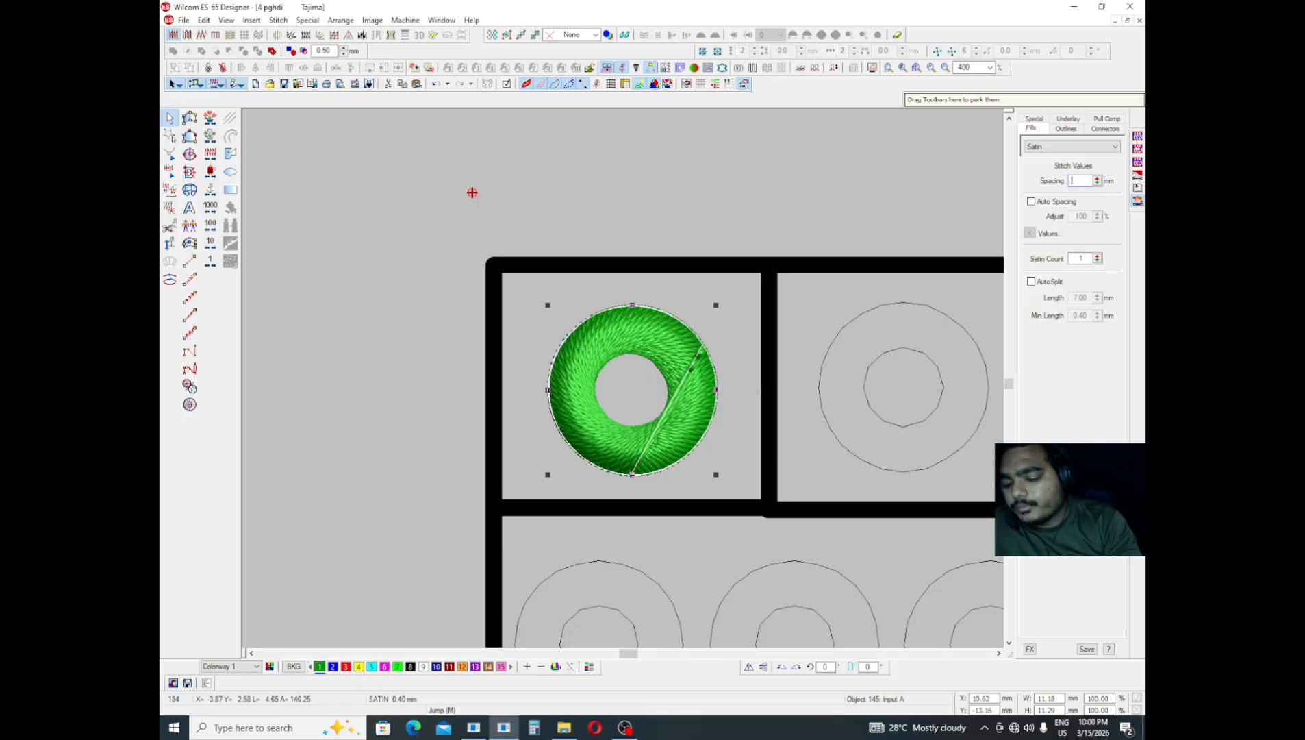
{"action": "type", "text": "0.8"}
{"action": "key", "text": "Return"}
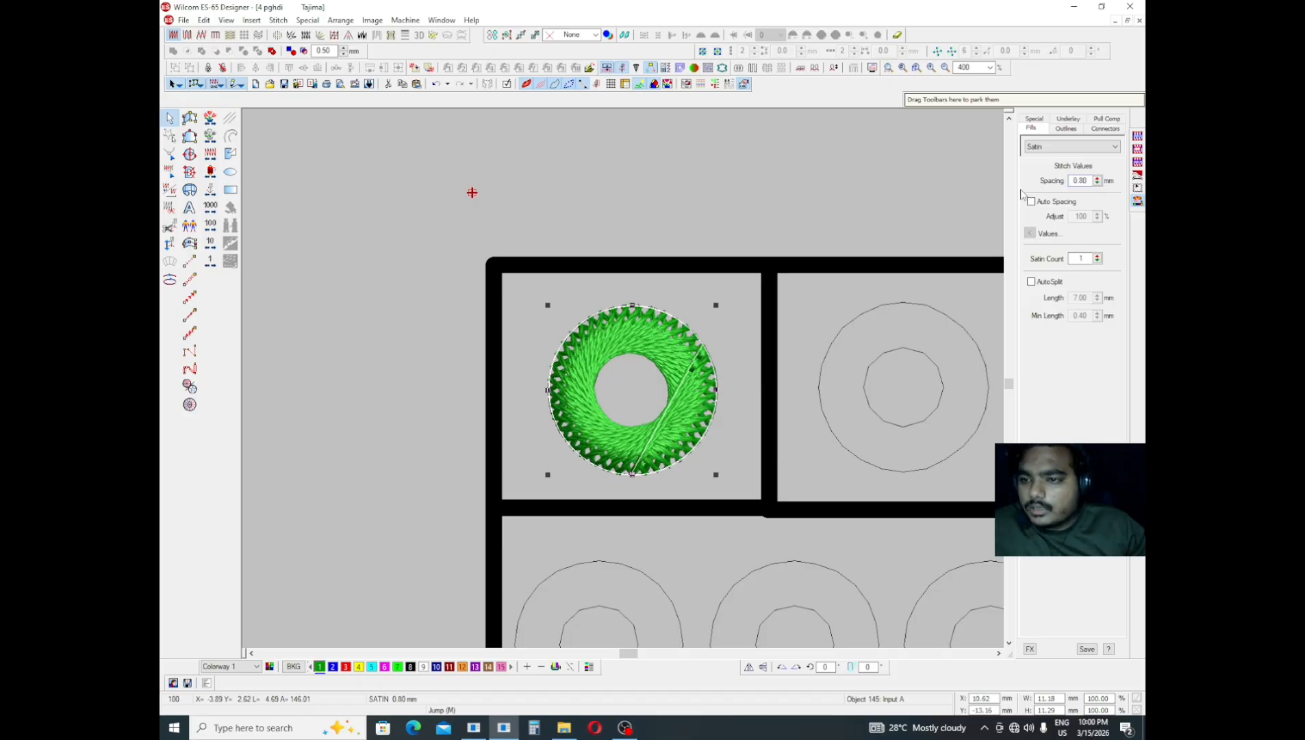
{"action": "key", "text": "Escape"}
{"action": "left_click", "coordinate": [685, 362]}
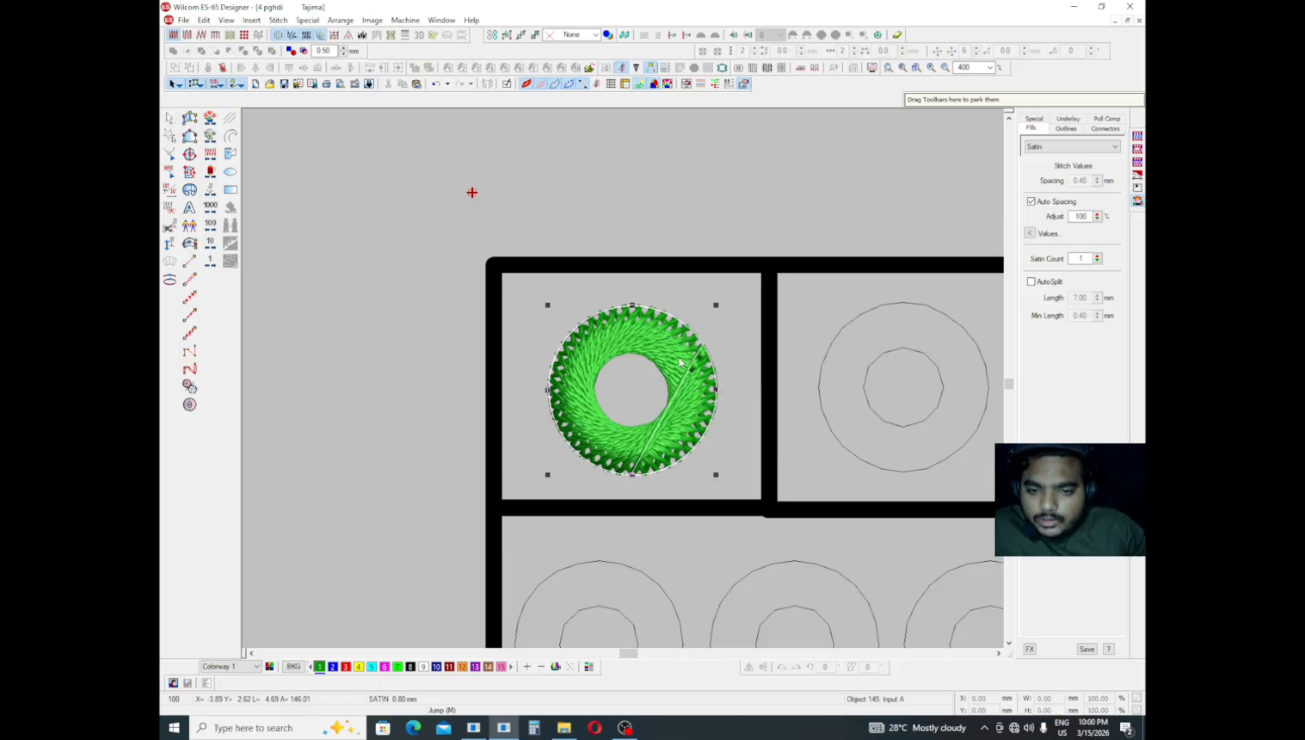
{"action": "left_click_drag", "start_coordinate": [685, 361], "coordinate": [510, 386]}
{"action": "key", "text": "ctrl+z"}
{"action": "left_click_drag", "start_coordinate": [671, 361], "coordinate": [609, 405]}
{"action": "key", "text": "ctrl+z"}
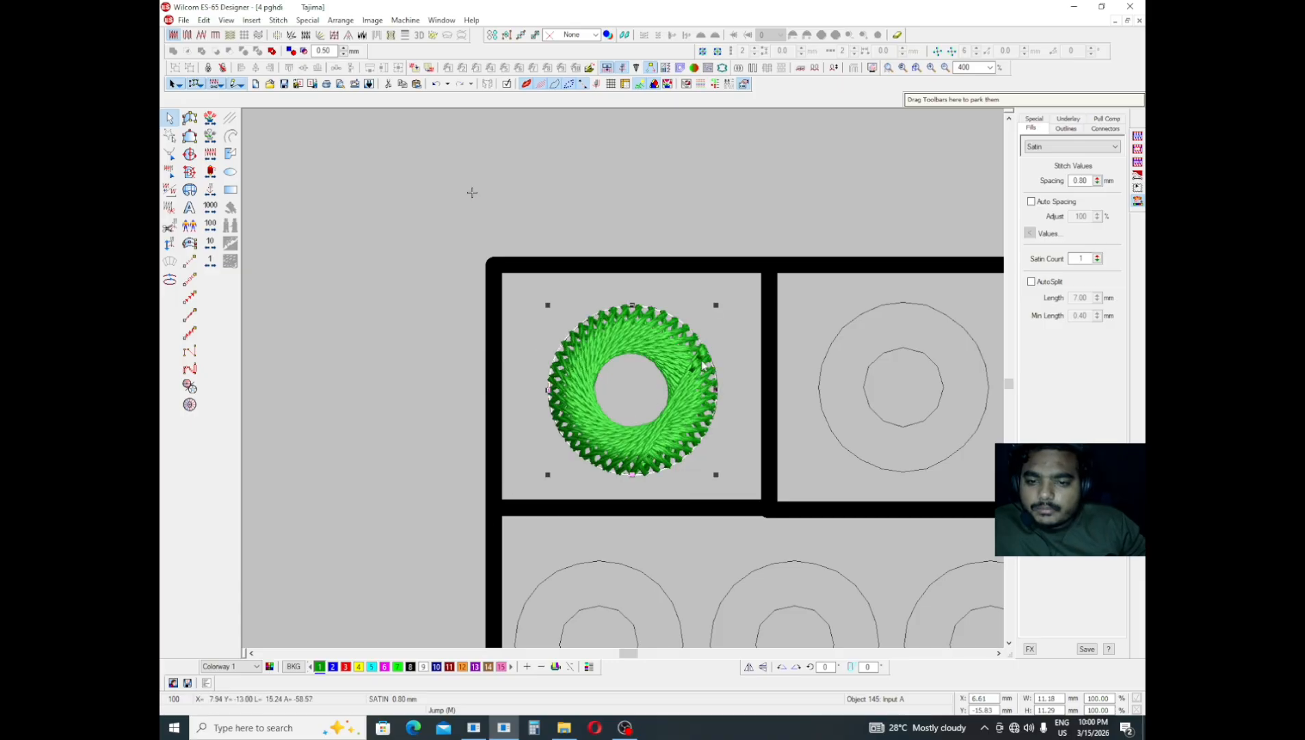
- Digitize the second cell's first concentric circles as an Input A satin ring, placing point pairs around the outer circle with chords tangent to the inner one
{"action": "scroll", "coordinate": [788, 211], "scroll_direction": "down", "scroll_amount": 1}
{"action": "left_click", "coordinate": [788, 211]}
{"action": "left_click_drag", "start_coordinate": [840, 364], "coordinate": [476, 400]}
{"action": "scroll", "coordinate": [528, 432], "scroll_direction": "up", "scroll_amount": 2}
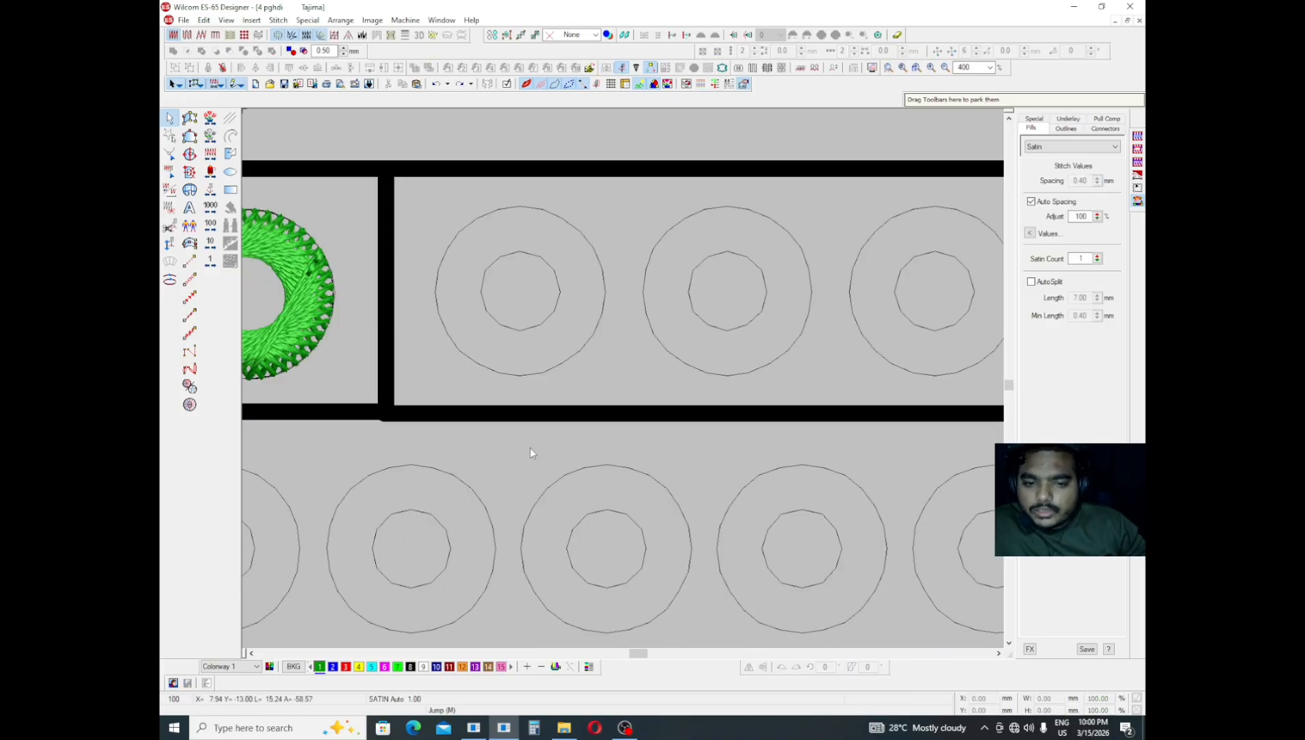
{"action": "scroll", "coordinate": [626, 285], "scroll_direction": "down", "scroll_amount": 1}
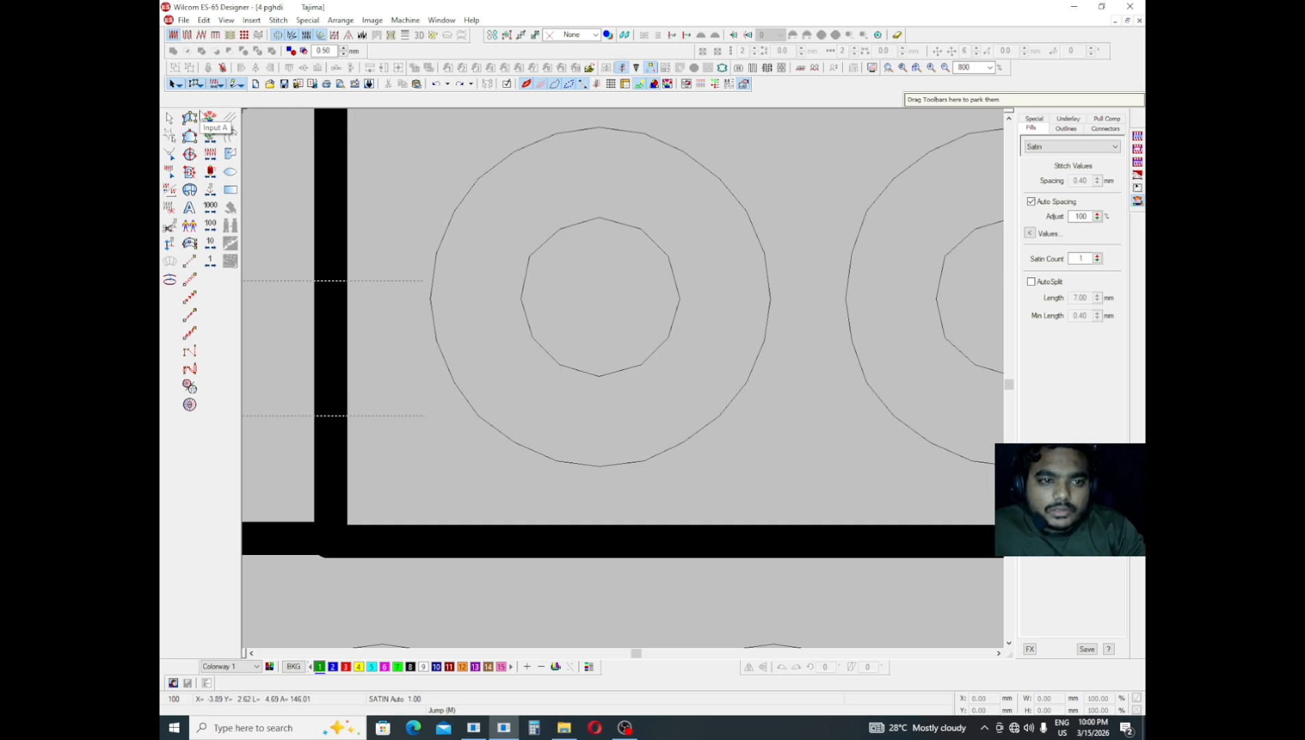
{"action": "left_click", "coordinate": [191, 119]}
{"action": "left_click", "coordinate": [588, 465]}
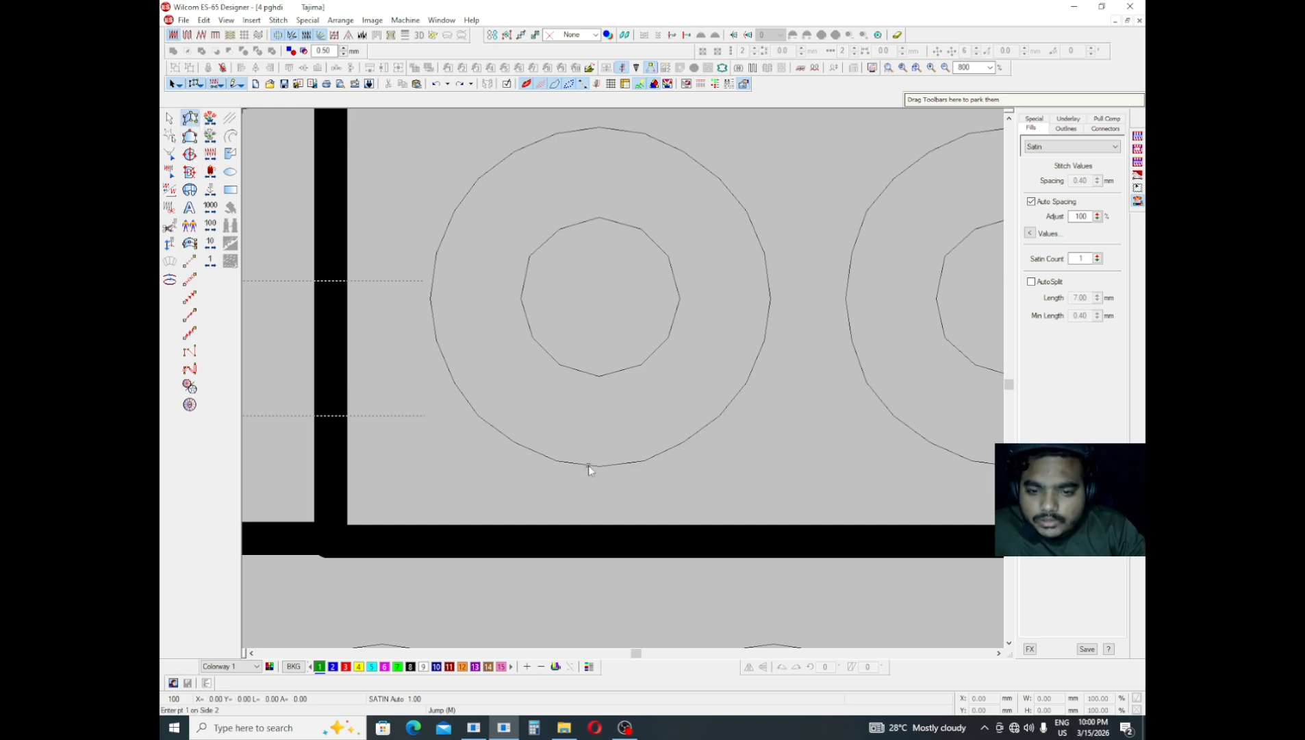
{"action": "left_click", "coordinate": [750, 219]}
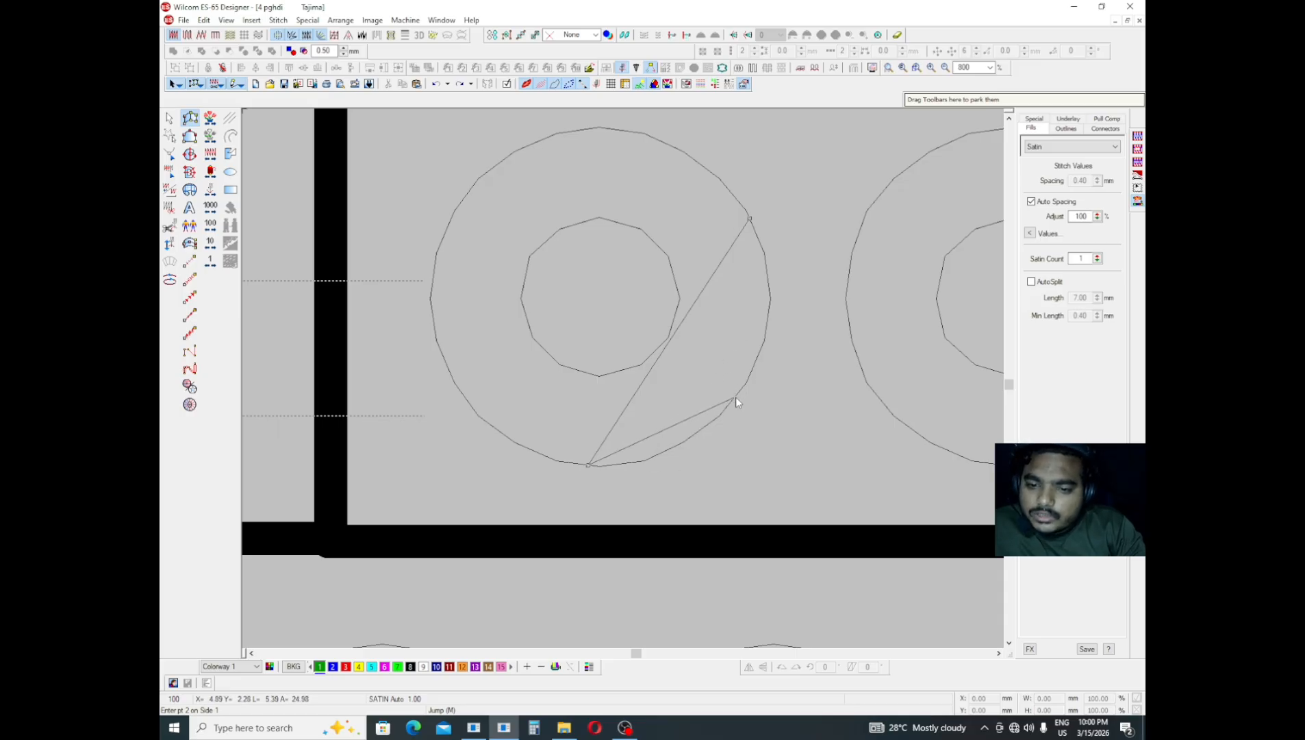
{"action": "left_click", "coordinate": [735, 396]}
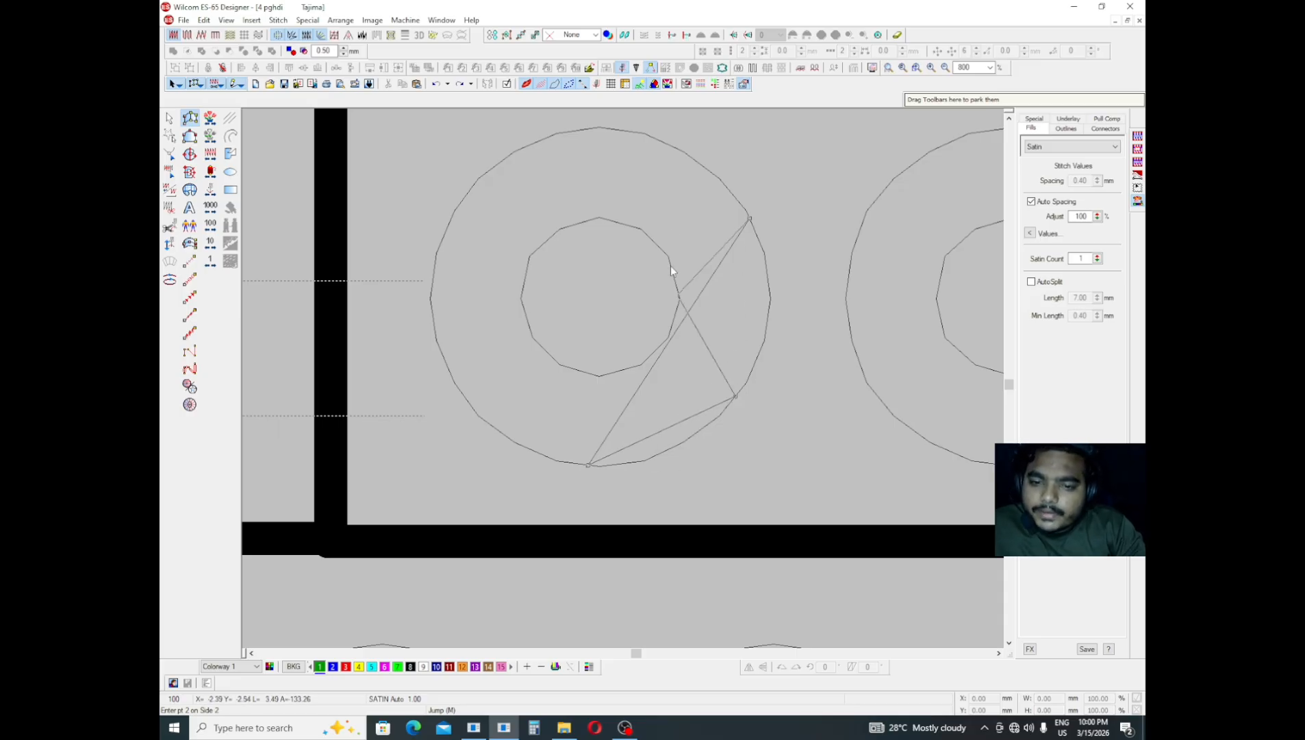
{"action": "scroll", "coordinate": [627, 206], "scroll_direction": "up", "scroll_amount": 2}
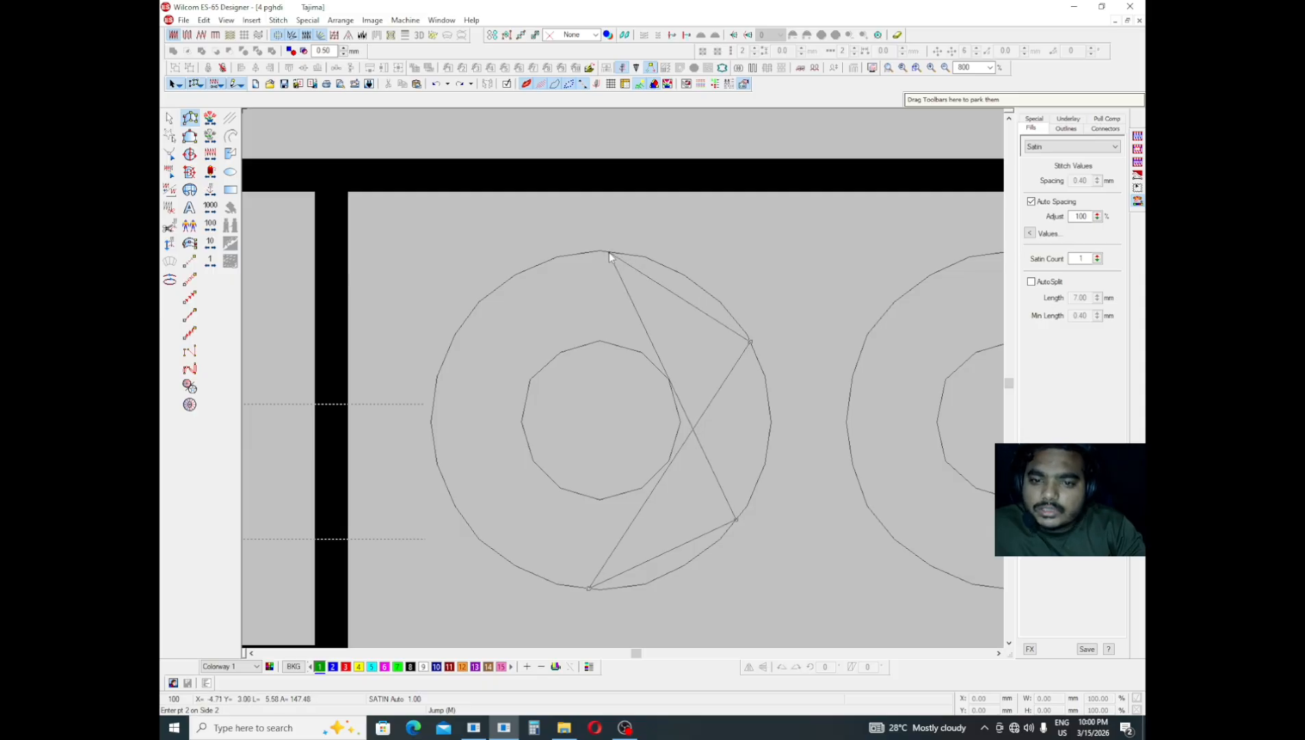
{"action": "left_click", "coordinate": [609, 252]}
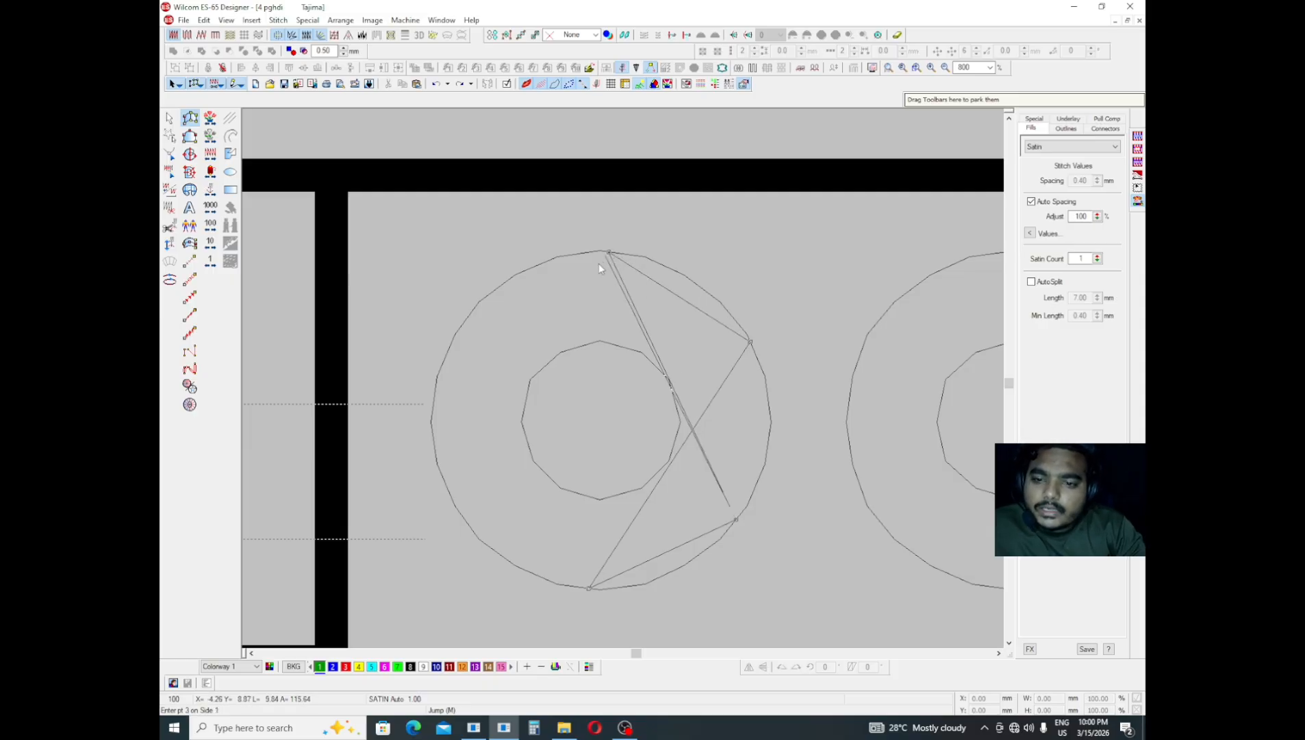
{"action": "left_click", "coordinate": [752, 342]}
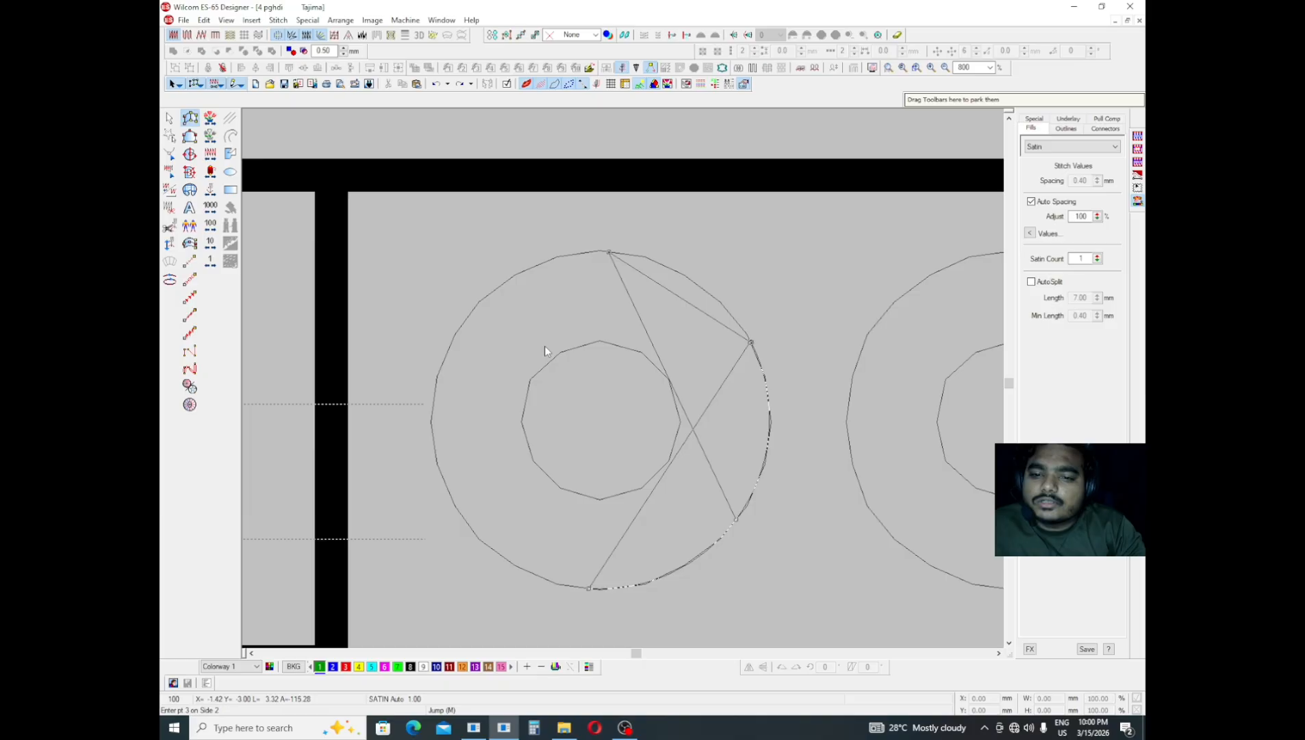
{"action": "left_click", "coordinate": [452, 338]}
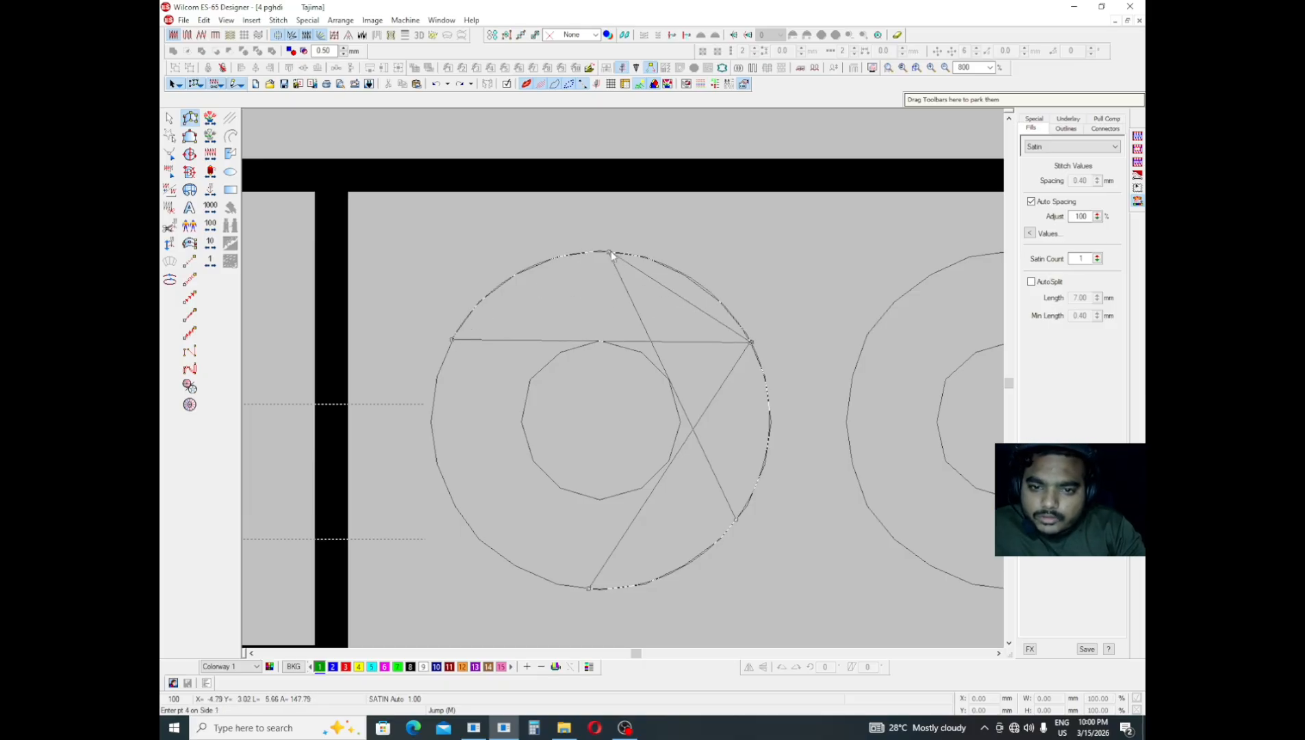
{"action": "left_click", "coordinate": [454, 505]}
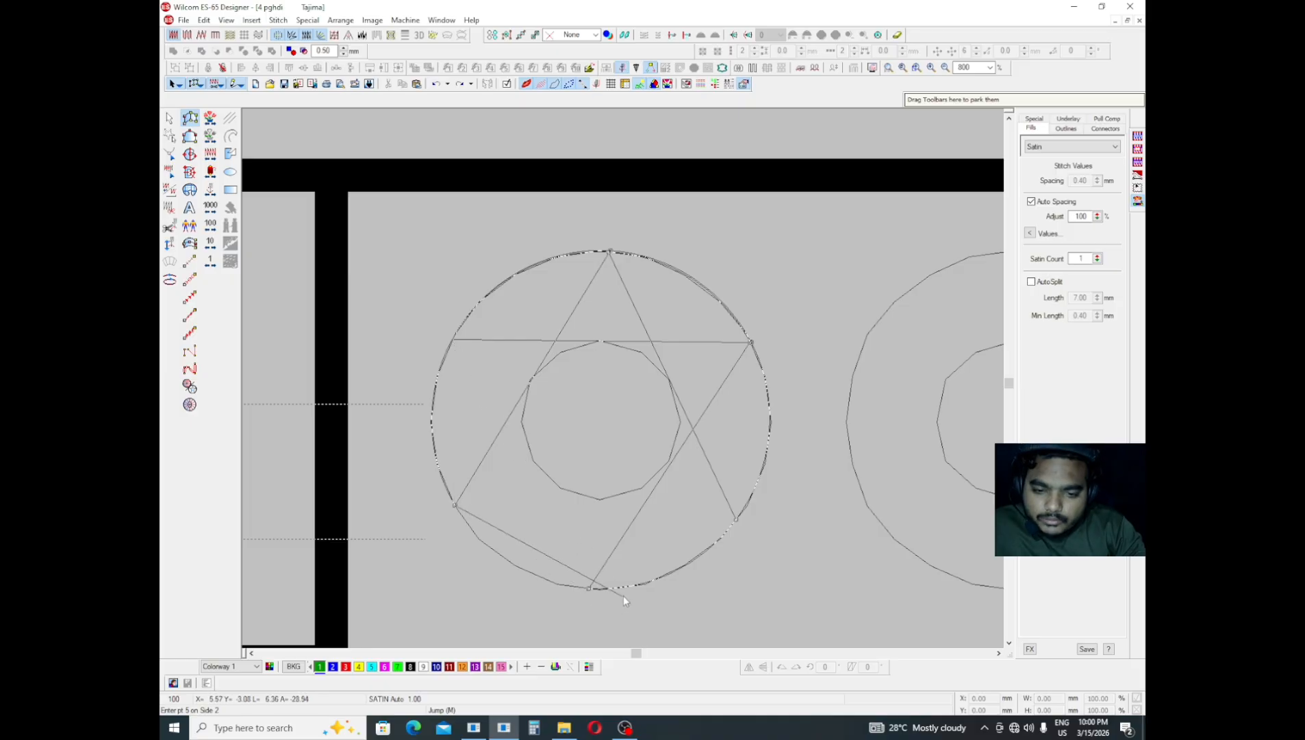
{"action": "left_click", "coordinate": [623, 588]}
{"action": "left_click", "coordinate": [456, 506]}
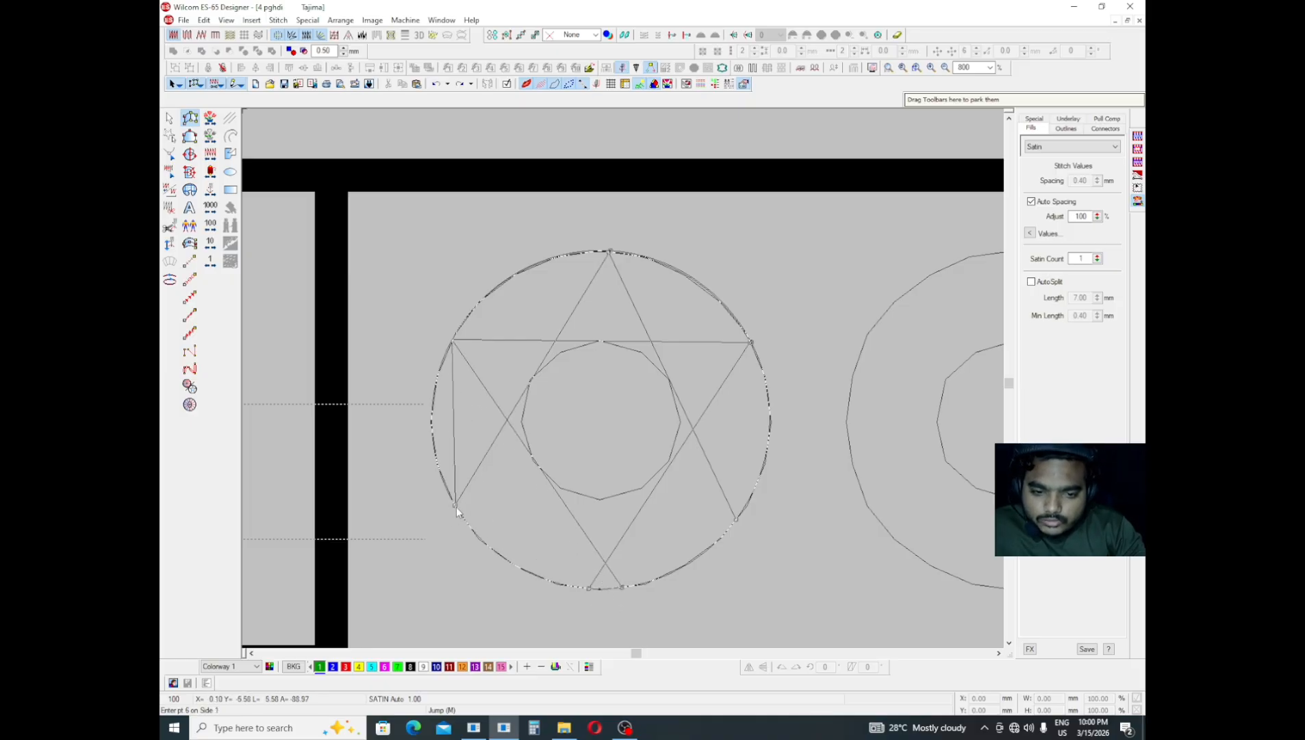
{"action": "left_click", "coordinate": [753, 489]}
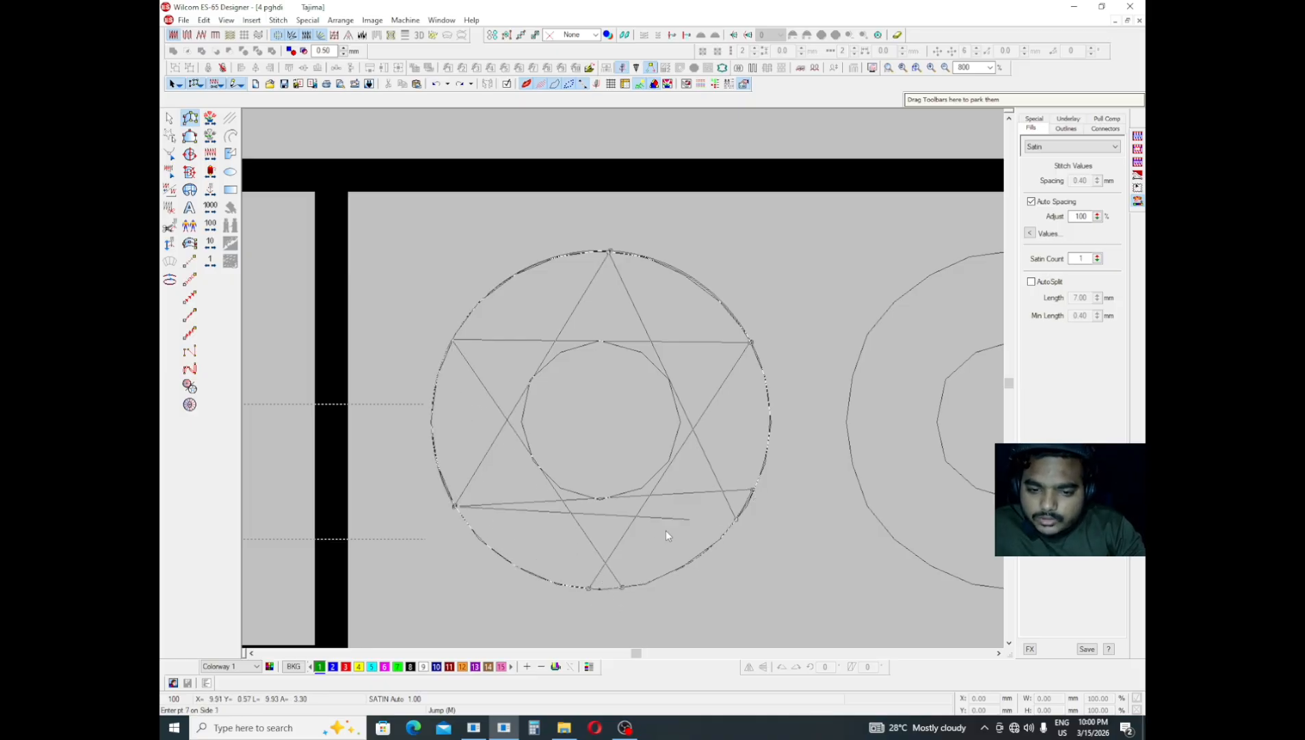
{"action": "left_click", "coordinate": [589, 588]}
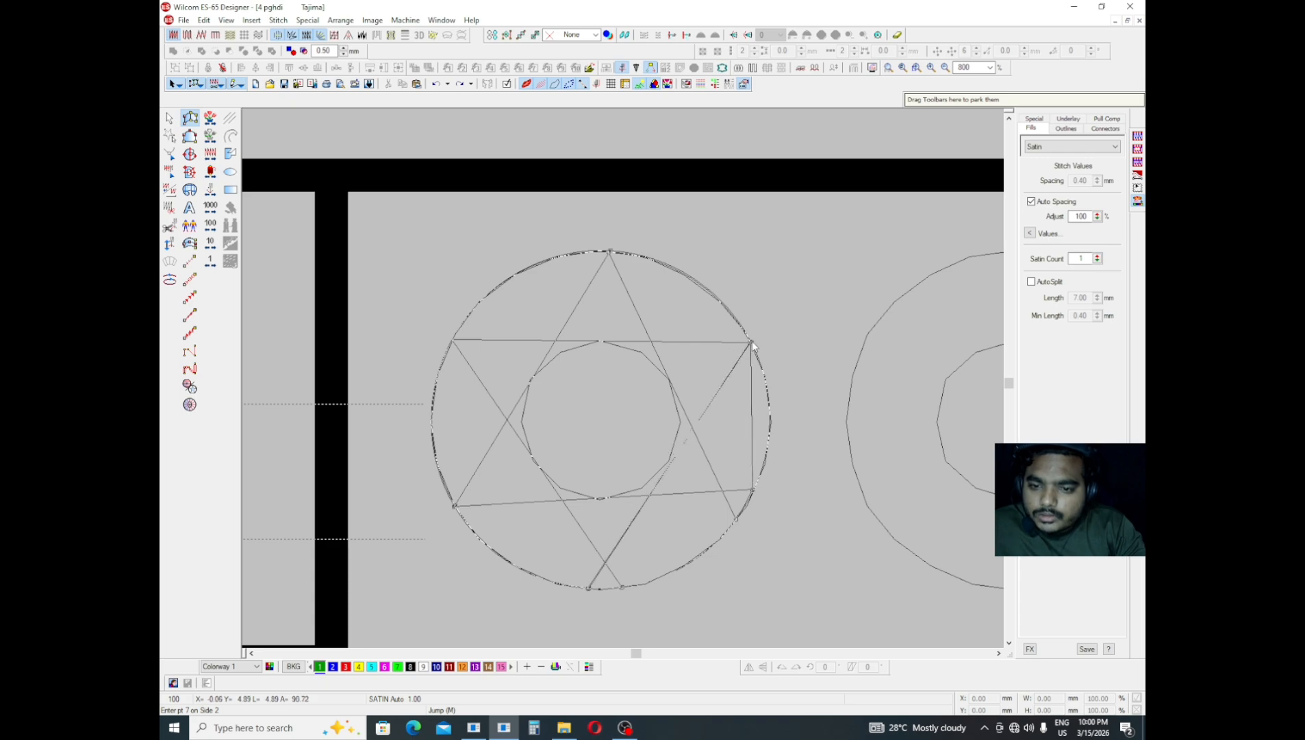
{"action": "left_click", "coordinate": [752, 341]}
{"action": "key", "text": "Return"}
{"action": "key", "text": "Return"}
{"action": "key", "text": "Escape"}
- Make the first ring's properties current and apply them to the second cell's new ring
{"action": "key", "text": "shift+z"}
{"action": "key", "text": "shift+z"}
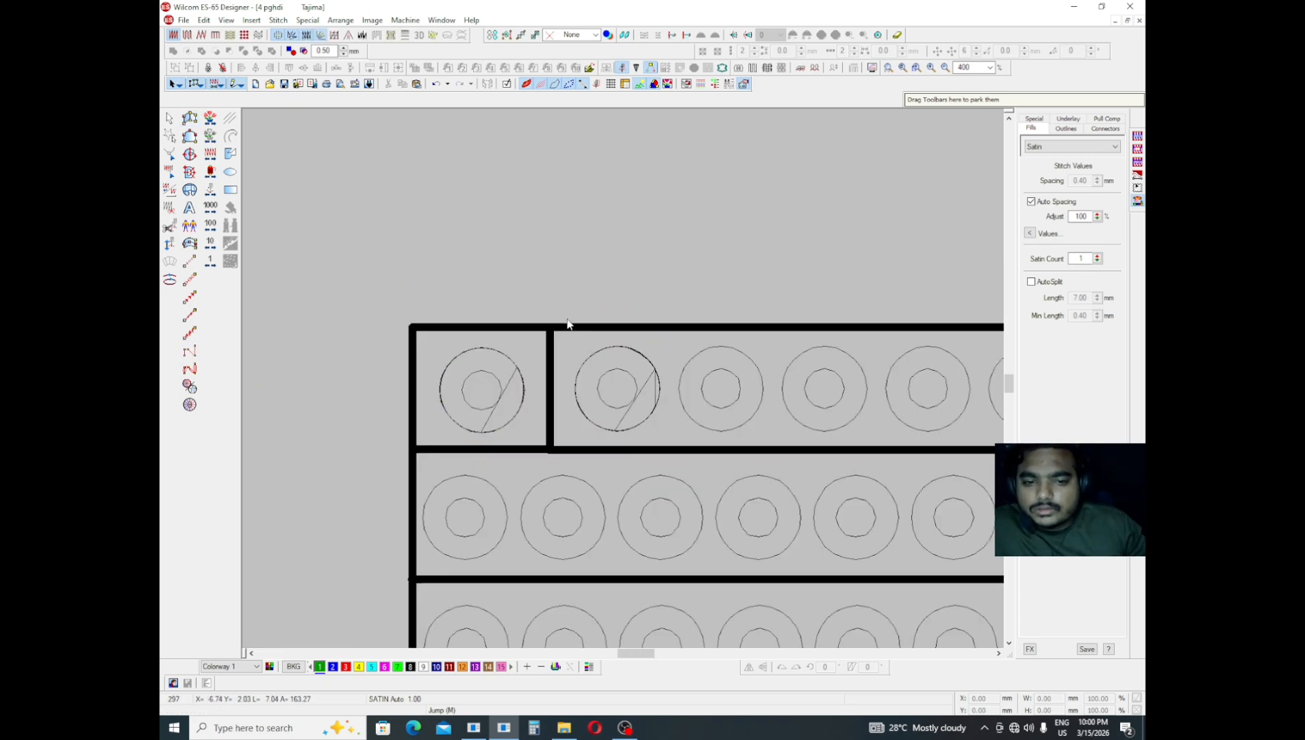
{"action": "right_click", "coordinate": [505, 365]}
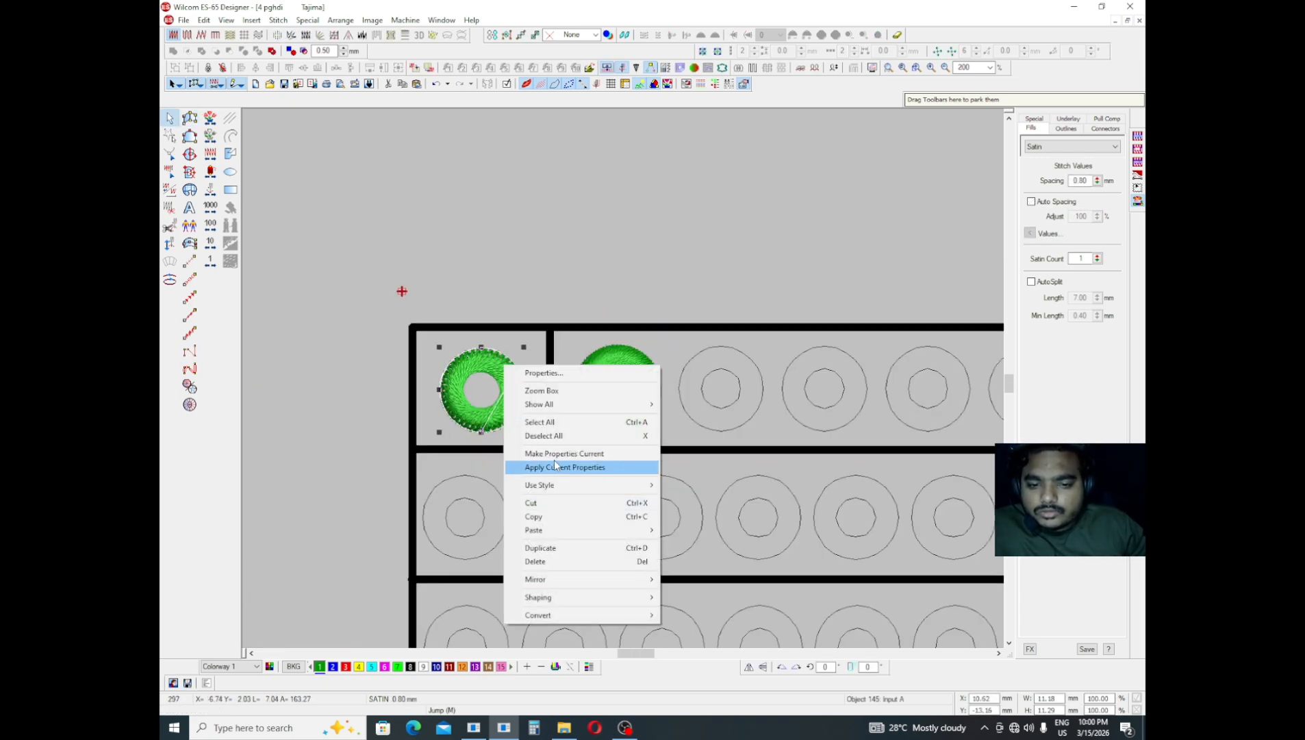
{"action": "left_click", "coordinate": [554, 466]}
{"action": "key", "text": "z"}
{"action": "left_click", "coordinate": [617, 338]}
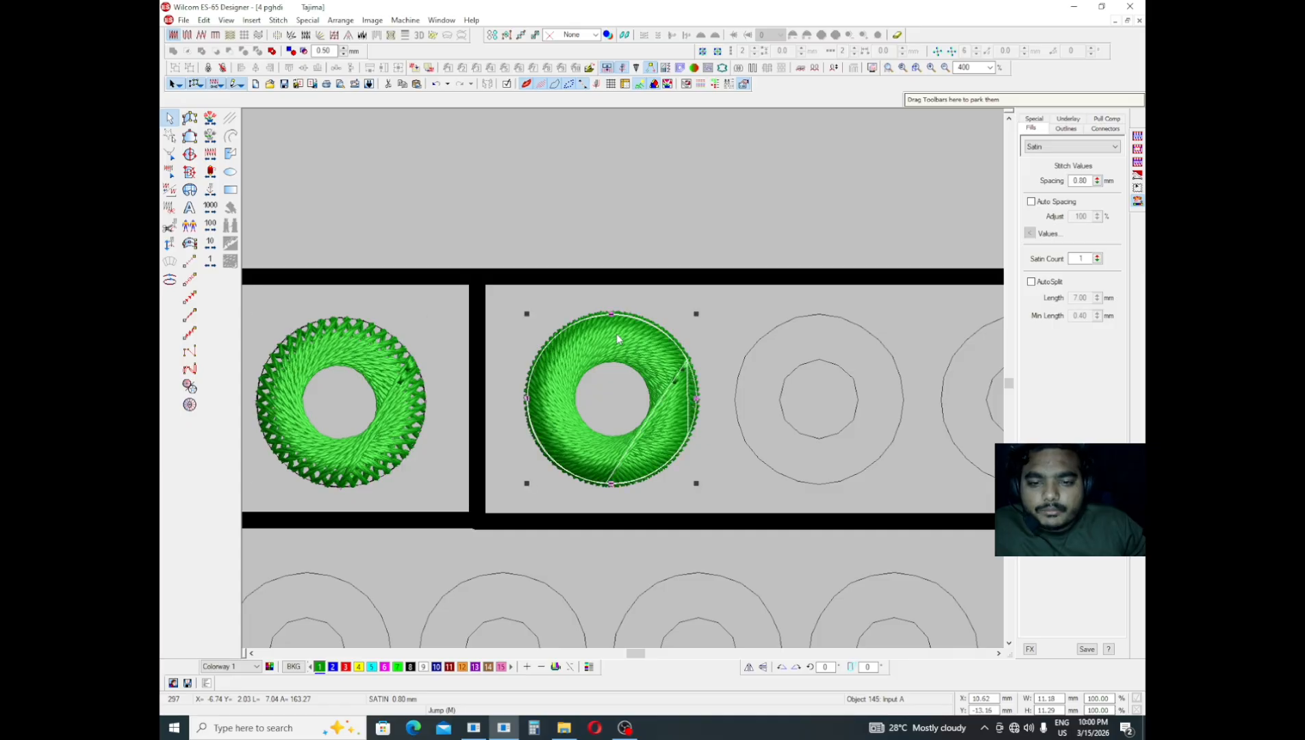
{"action": "right_click", "coordinate": [616, 335]}
{"action": "left_click", "coordinate": [682, 437]}
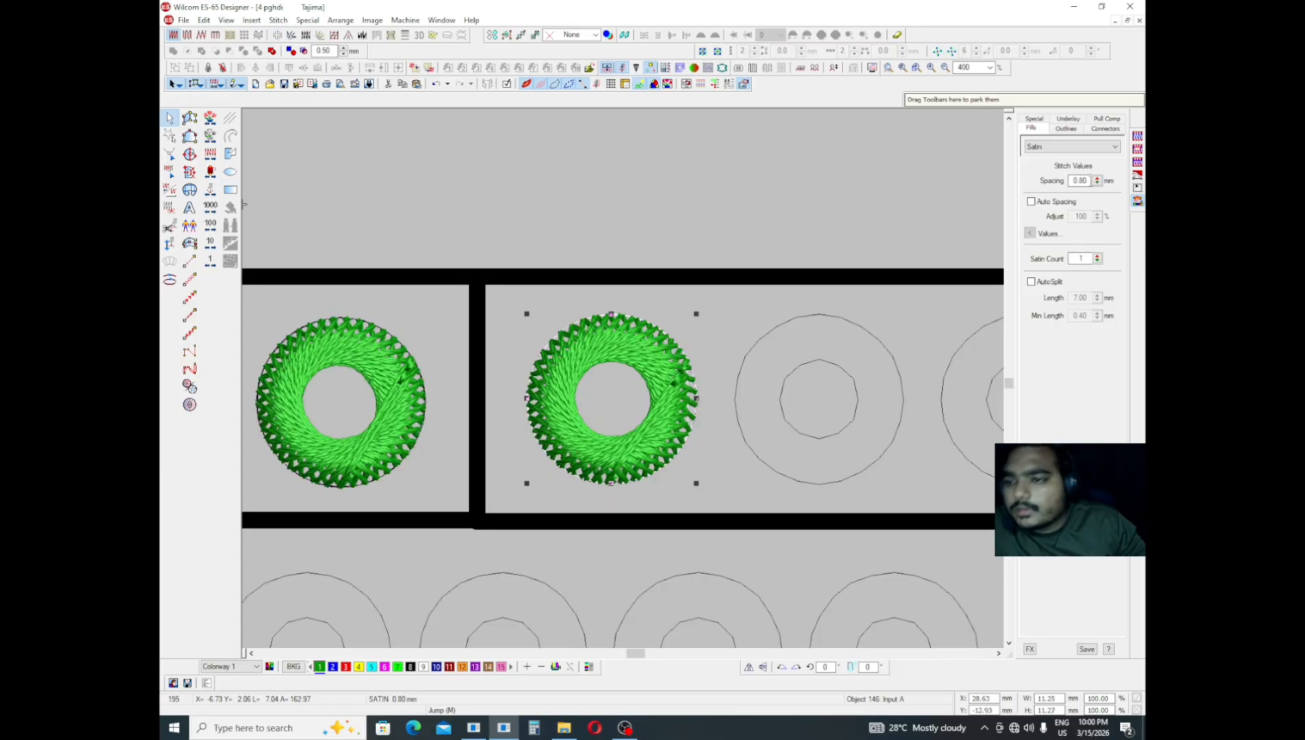
{"action": "key", "text": "Escape"}
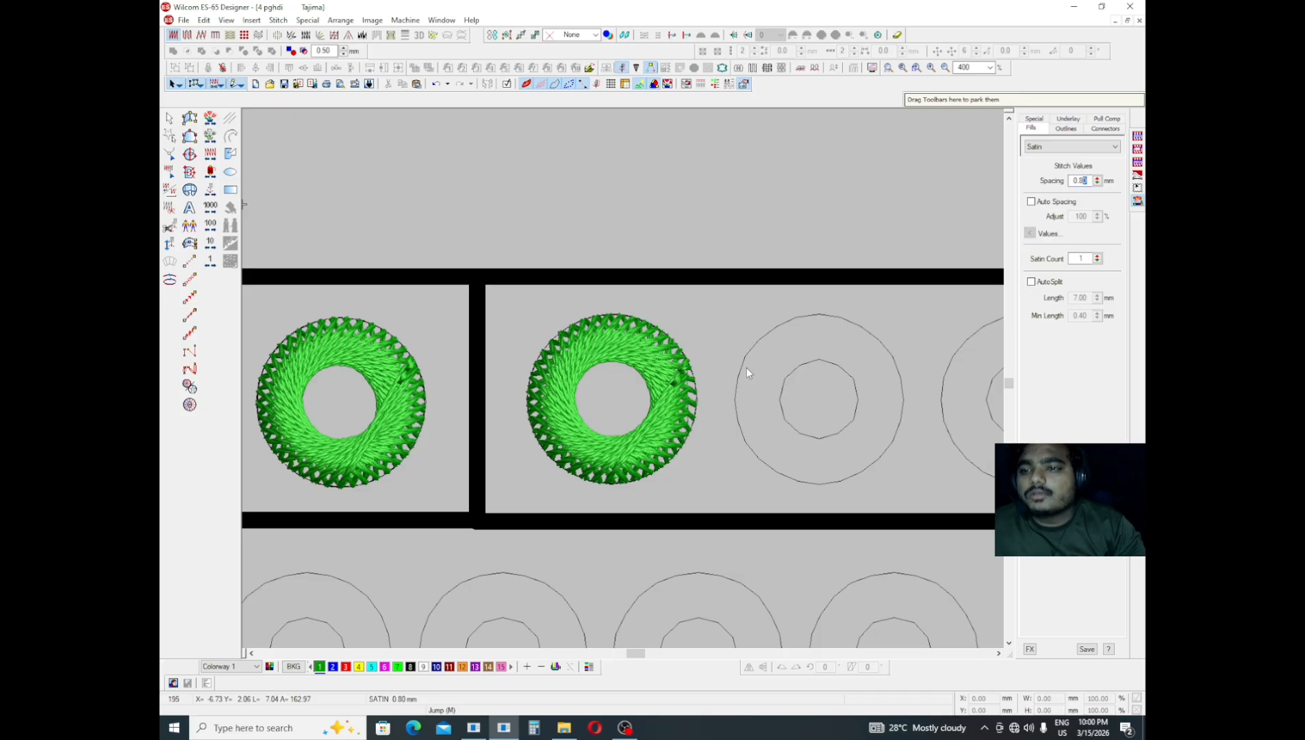
- Copy the second cell's ring onto the remaining five circle templates in that cell
{"action": "key", "text": "o"}
{"action": "scroll", "coordinate": [814, 420], "scroll_direction": "right", "scroll_amount": 2}
{"action": "scroll", "coordinate": [376, 364], "scroll_direction": "down", "scroll_amount": 1}
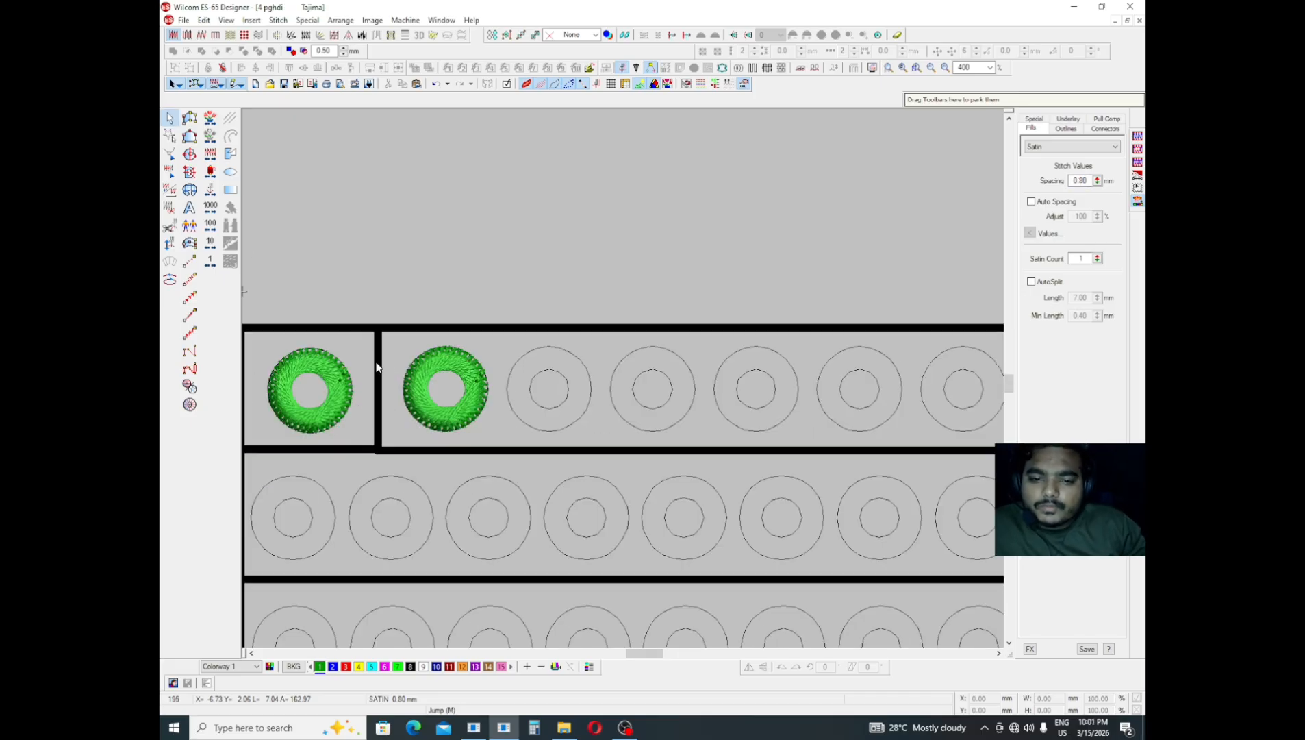
{"action": "left_click", "coordinate": [445, 374]}
{"action": "scroll", "coordinate": [444, 374], "scroll_direction": "up", "scroll_amount": 1}
{"action": "left_click_drag", "start_coordinate": [463, 339], "coordinate": [476, 332]}
{"action": "mouse_move", "coordinate": [657, 270]}
{"action": "left_mouse_down"}
{"action": "mouse_move", "coordinate": [685, 282]}
{"action": "mouse_move", "coordinate": [904, 271]}
{"action": "mouse_move", "coordinate": [887, 259]}
{"action": "left_mouse_up"}
{"action": "key", "text": "shift+z"}
{"action": "mouse_move", "coordinate": [760, 398]}
{"action": "left_mouse_down"}
{"action": "mouse_move", "coordinate": [917, 248]}
{"action": "mouse_move", "coordinate": [891, 249]}
{"action": "mouse_move", "coordinate": [912, 322]}
{"action": "mouse_move", "coordinate": [861, 314]}
{"action": "left_mouse_up"}
{"action": "mouse_move", "coordinate": [688, 430]}
{"action": "left_mouse_down"}
{"action": "mouse_move", "coordinate": [815, 362]}
{"action": "mouse_move", "coordinate": [792, 358]}
{"action": "left_mouse_up"}
{"action": "key", "text": "shift+z"}
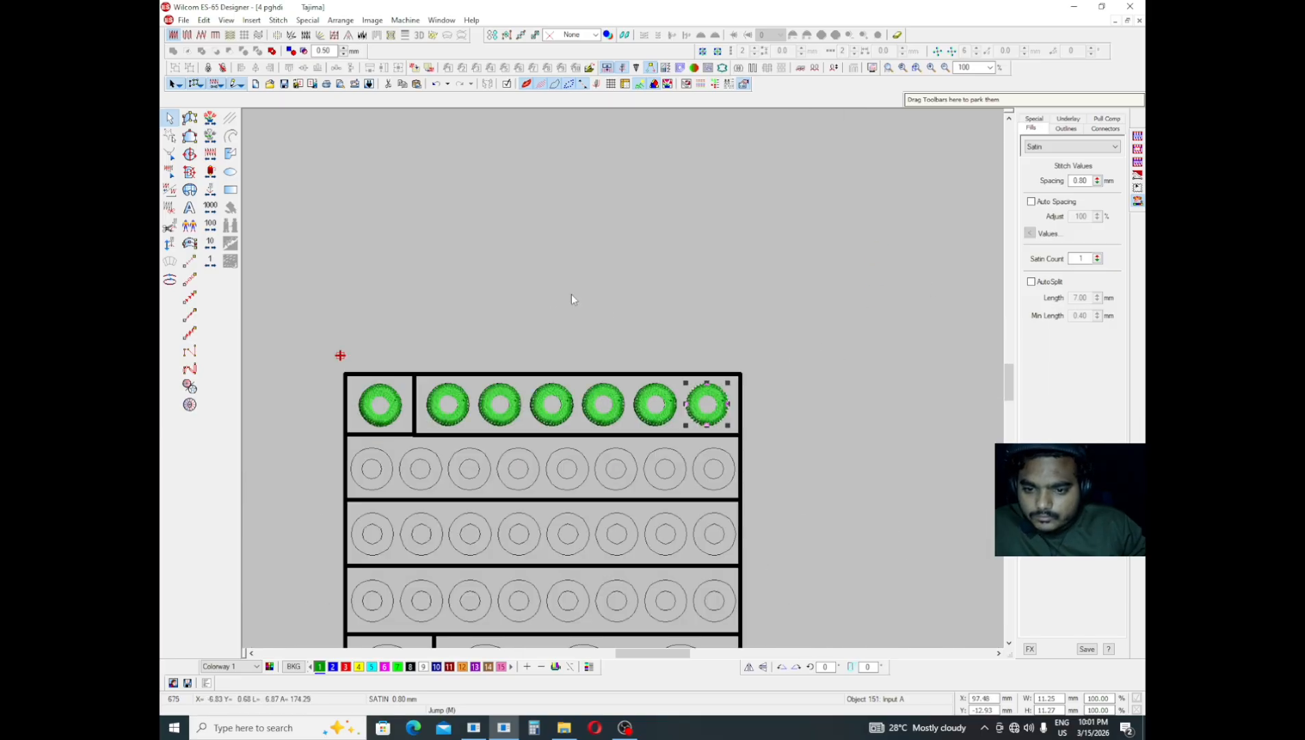
- Copy the first cell's ring onto the first circle template of the second row
{"action": "left_click_drag", "start_coordinate": [382, 405], "coordinate": [559, 379]}
{"action": "key", "text": "Escape"}
{"action": "key", "text": "z"}
{"action": "scroll", "coordinate": [484, 386], "scroll_direction": "down", "scroll_amount": 2}
{"action": "scroll", "coordinate": [485, 390], "scroll_direction": "down", "scroll_amount": 1}
{"action": "left_click_drag", "start_coordinate": [502, 181], "coordinate": [485, 308]}
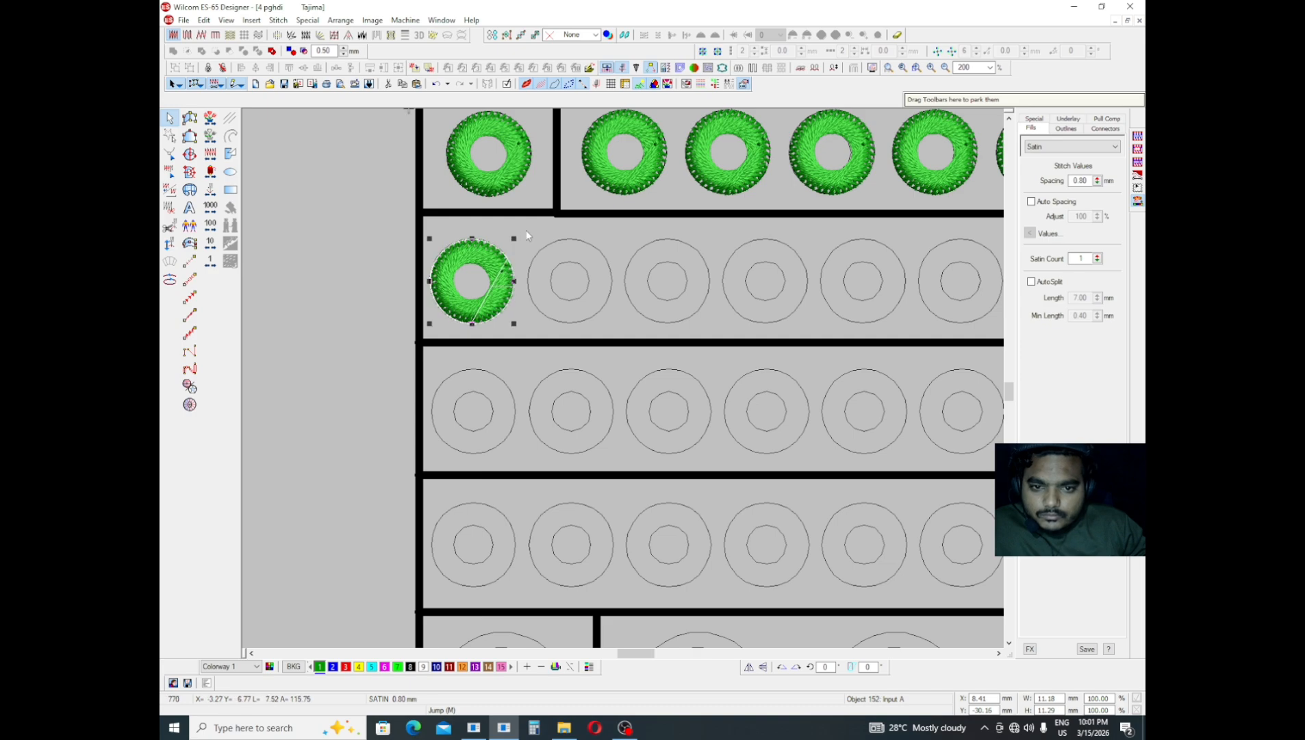
- Copy the rings along the second row until all eight circle templates are covered
{"action": "mouse_move", "coordinate": [572, 245]}
{"action": "left_mouse_down"}
{"action": "mouse_move", "coordinate": [789, 270]}
{"action": "mouse_move", "coordinate": [737, 271]}
{"action": "left_mouse_up"}
{"action": "left_click", "coordinate": [504, 269], "text": "ctrl"}
{"action": "key", "text": "p"}
{"action": "left_click", "coordinate": [802, 312]}
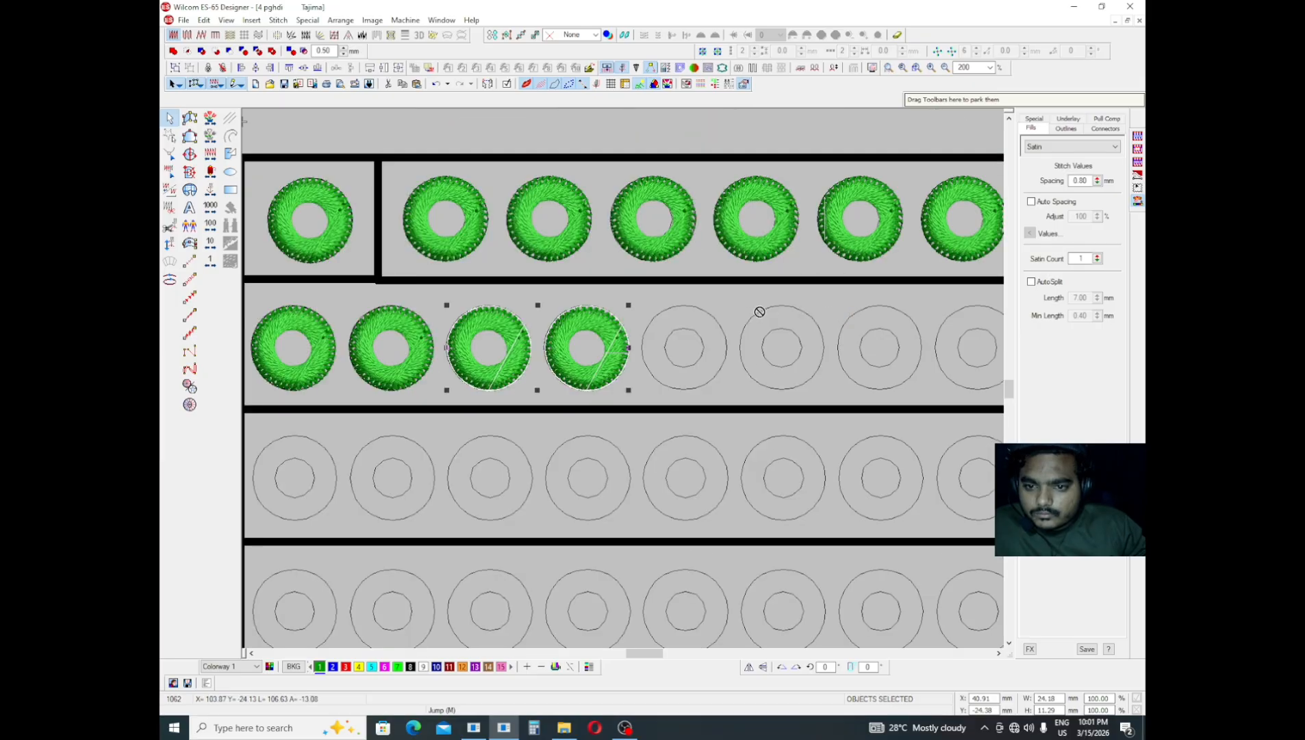
{"action": "mouse_move", "coordinate": [544, 329]}
{"action": "left_mouse_down"}
{"action": "mouse_move", "coordinate": [936, 316]}
{"action": "mouse_move", "coordinate": [460, 420]}
{"action": "mouse_move", "coordinate": [402, 415]}
{"action": "left_mouse_up"}
{"action": "key", "text": "shift+z"}
{"action": "key", "text": "z"}
{"action": "key", "text": "shift+z"}
- Copy the complete row of eight rings onto the circle templates of the third and fourth rows
{"action": "mouse_move", "coordinate": [355, 367]}
{"action": "left_mouse_down"}
{"action": "mouse_move", "coordinate": [389, 449]}
{"action": "mouse_move", "coordinate": [730, 497]}
{"action": "mouse_move", "coordinate": [685, 429]}
{"action": "left_mouse_up"}
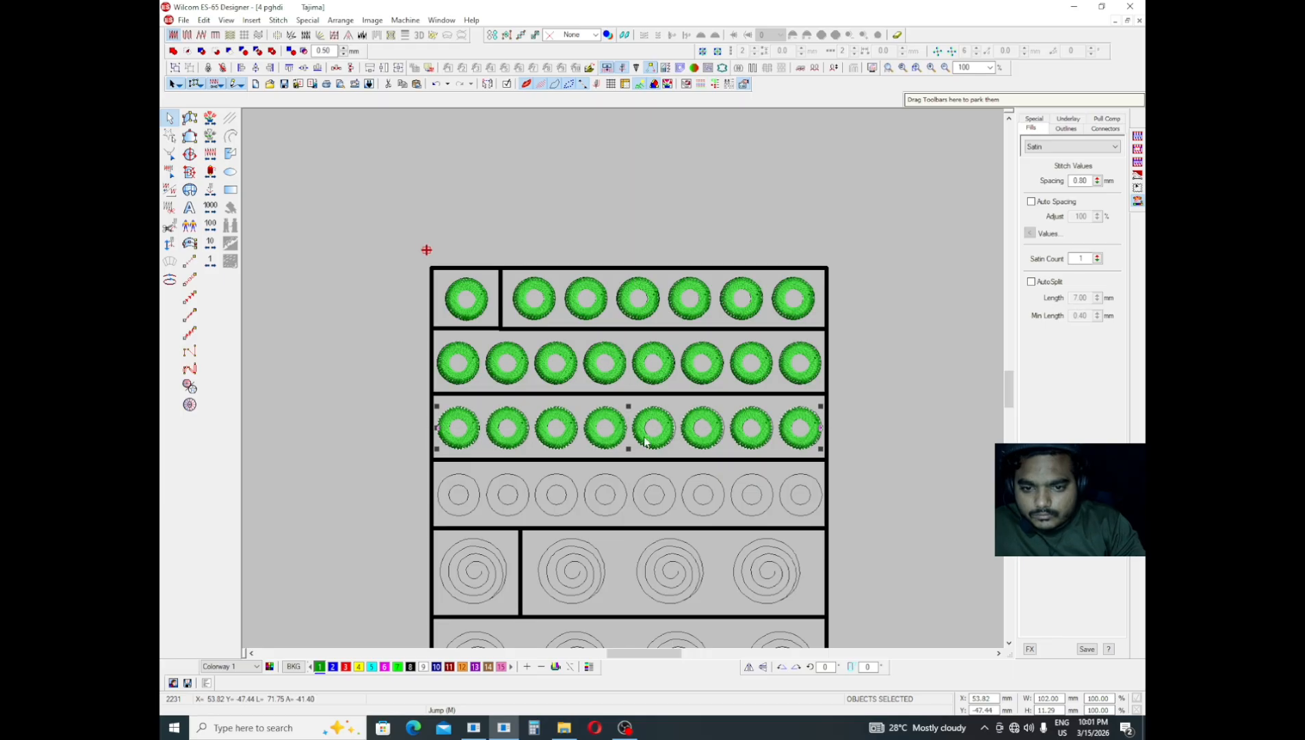
{"action": "left_click_drag", "start_coordinate": [532, 447], "coordinate": [675, 500]}
{"action": "key", "text": "Down"}
- Nudge the fourth row's selected rings into alignment with their circle templates
{"action": "scroll", "coordinate": [662, 496], "scroll_direction": "down", "scroll_amount": 1}
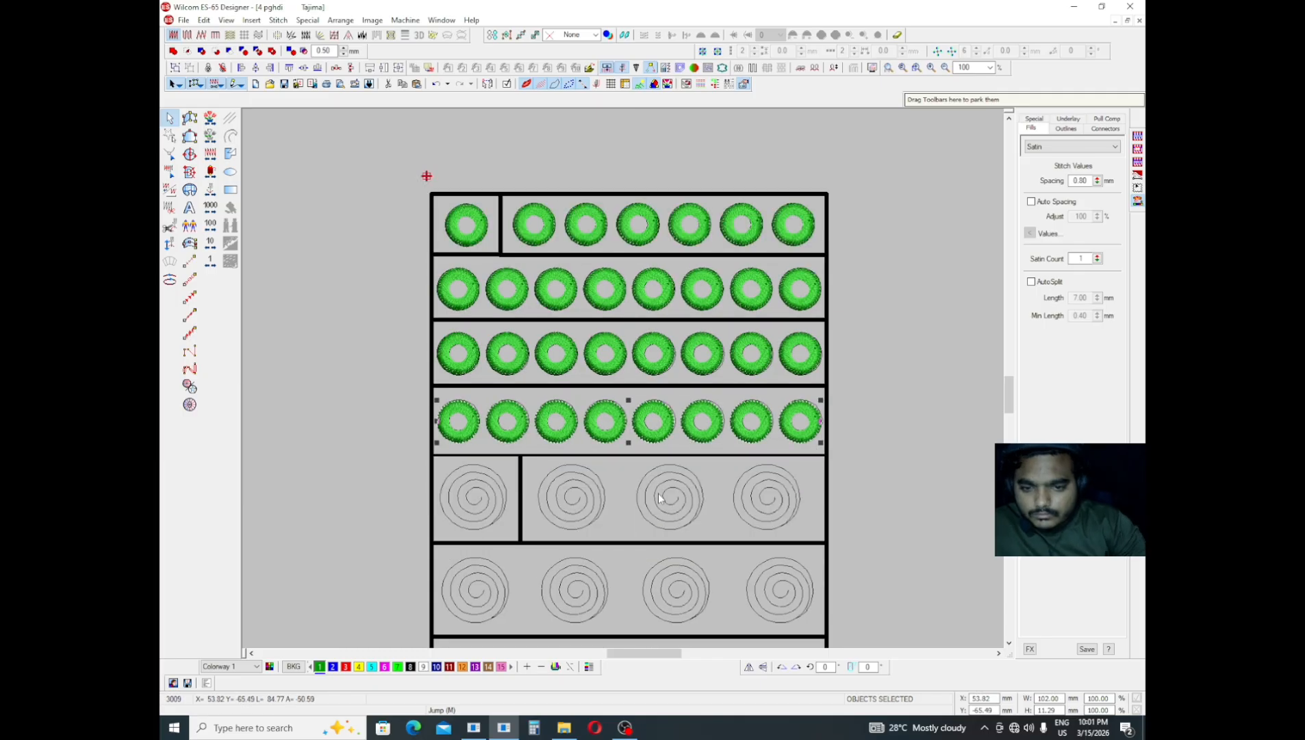
{"action": "key", "text": "z"}
{"action": "key", "text": "Up"}
{"action": "key", "text": "Up"}
{"action": "key", "text": "Up"}
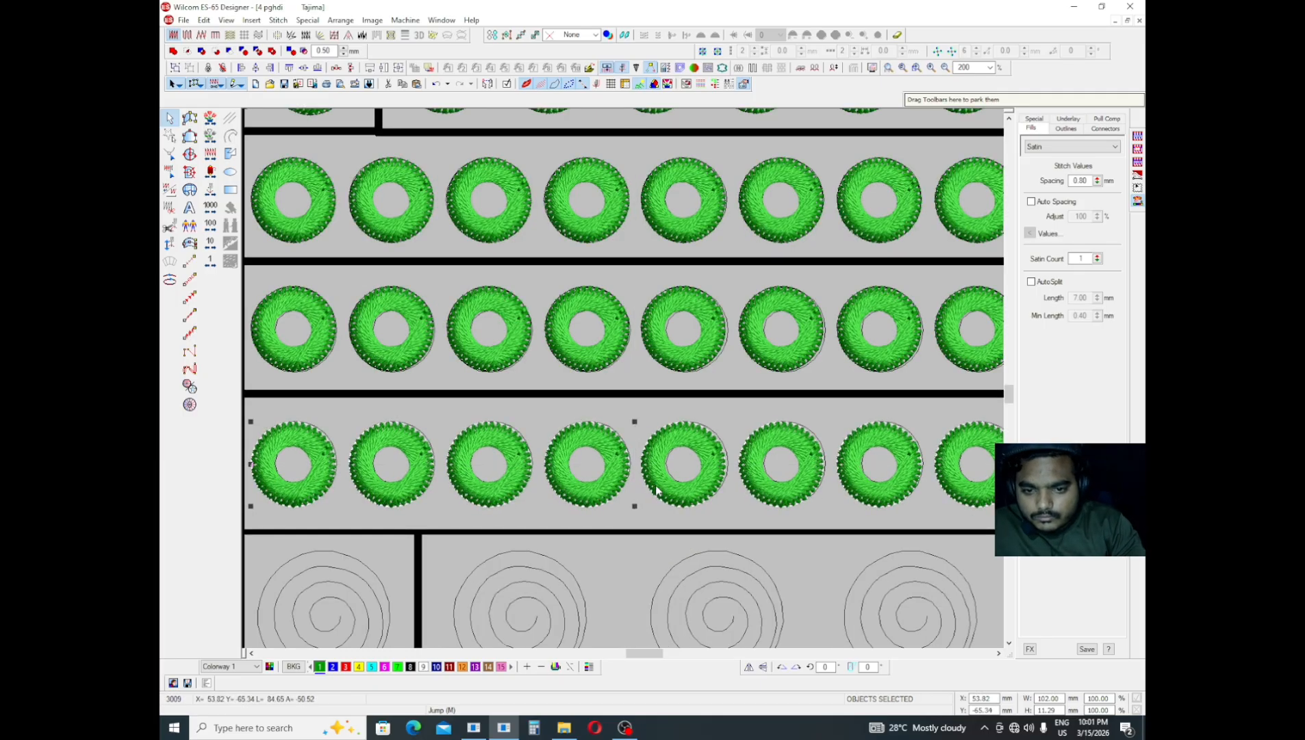
{"action": "scroll", "coordinate": [661, 486], "scroll_direction": "down", "scroll_amount": 1}
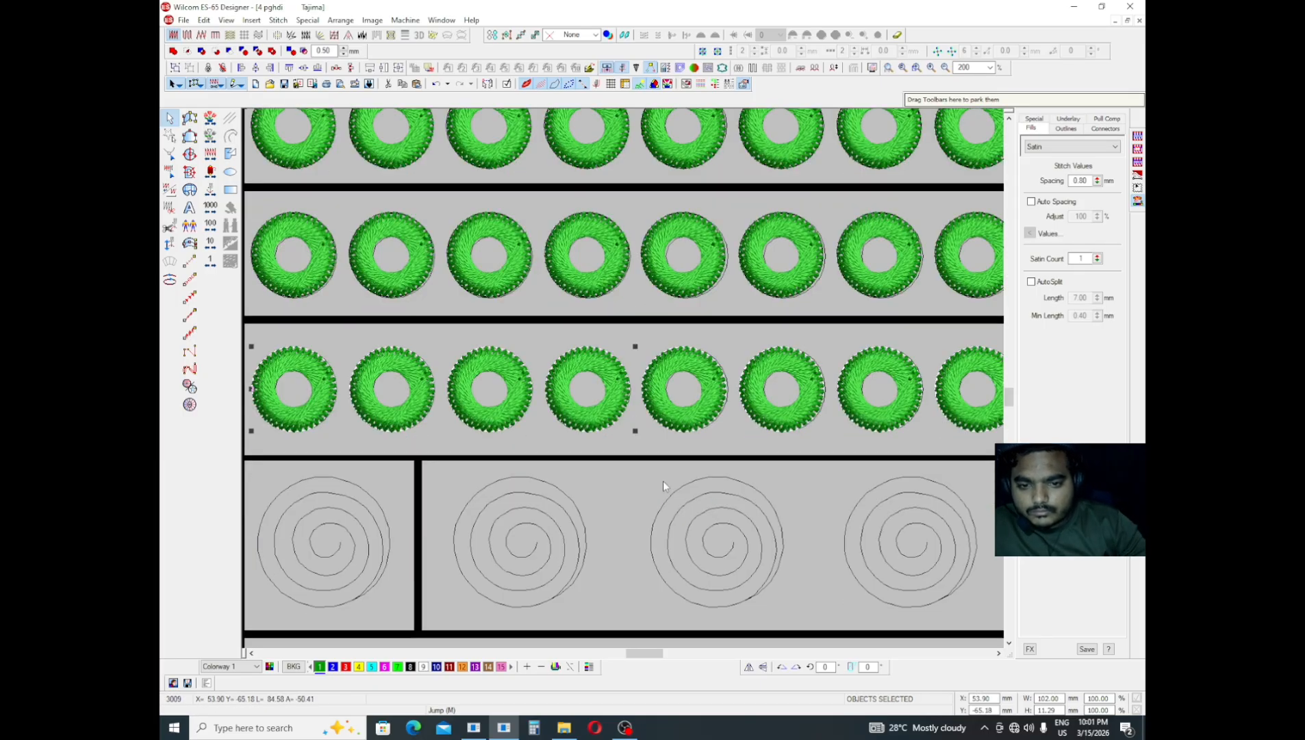
{"action": "key", "text": "shift+z"}
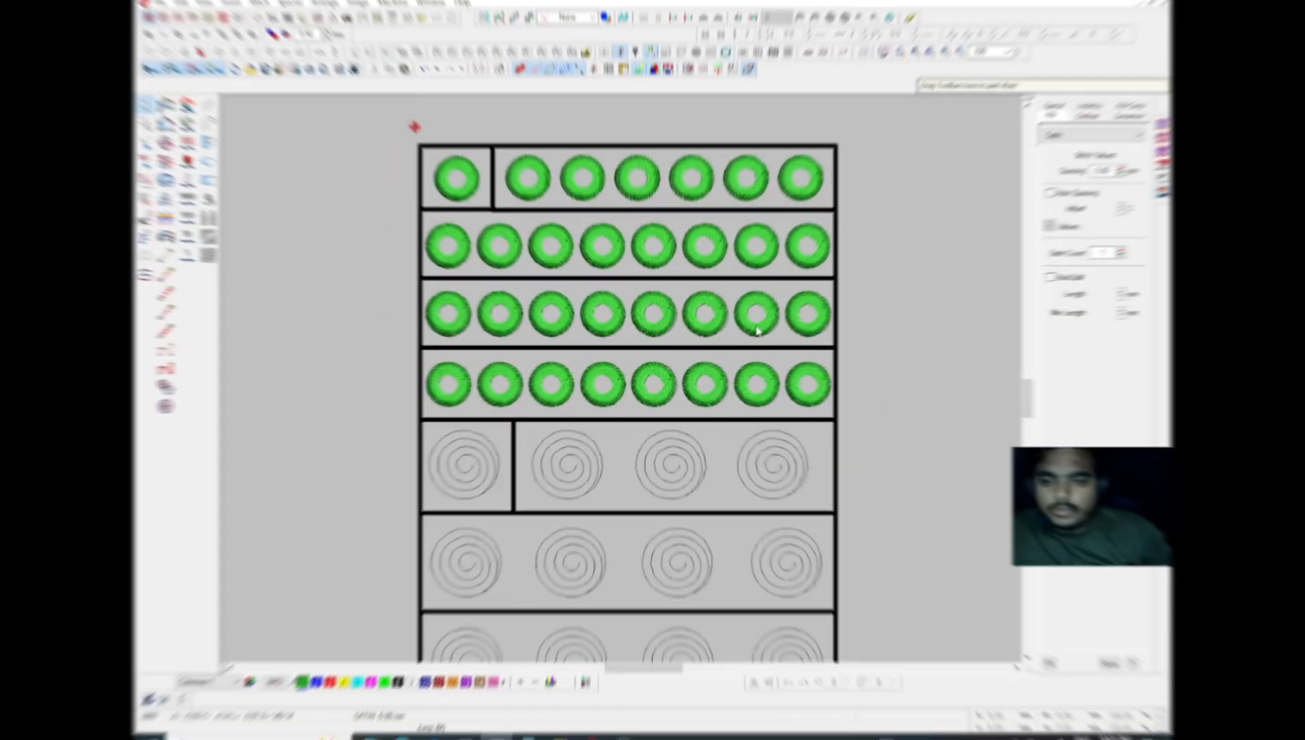
- Begin an Input A satin shape at the outer end of the fifth row's first spiral, placing side points up its right side to the top
{"action": "key", "text": "shift+z"}
{"action": "key", "text": "z"}
{"action": "scroll", "coordinate": [548, 350], "scroll_direction": "down", "scroll_amount": 1}
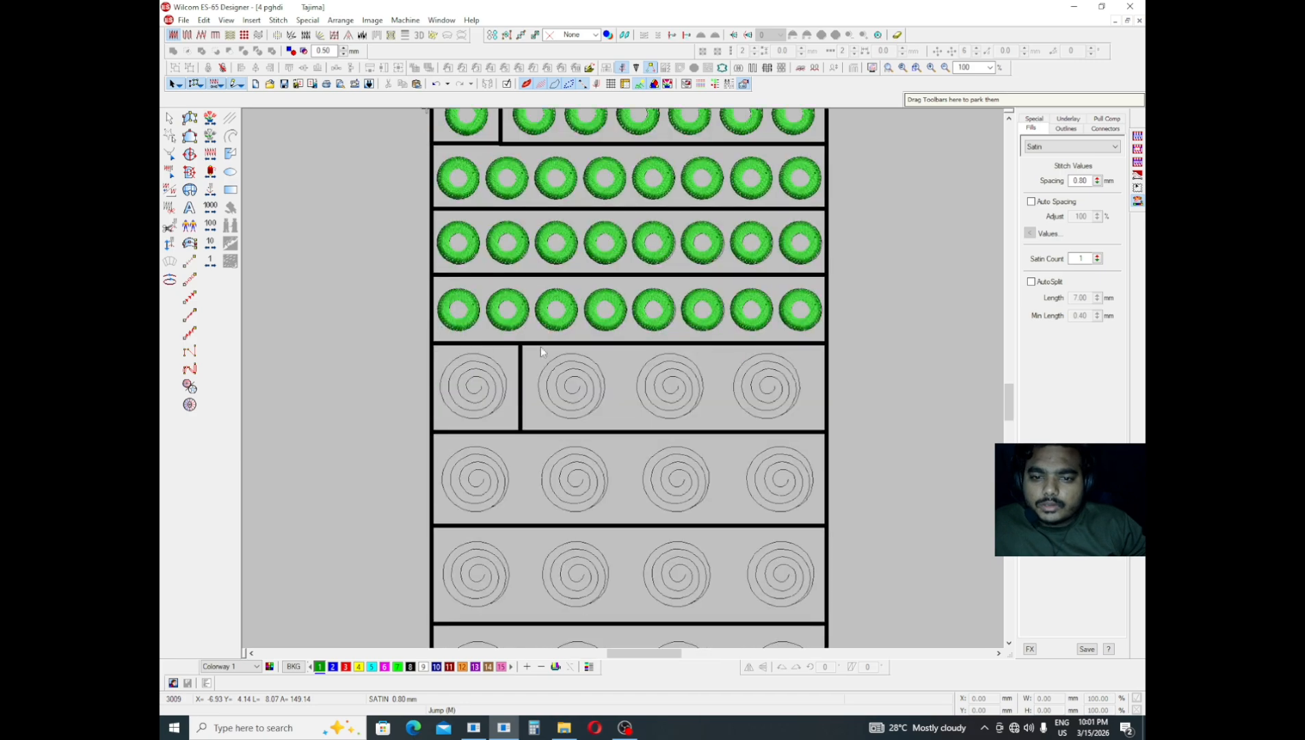
{"action": "left_click_drag", "start_coordinate": [384, 350], "coordinate": [556, 318]}
{"action": "scroll", "coordinate": [639, 354], "scroll_direction": "up", "scroll_amount": 2}
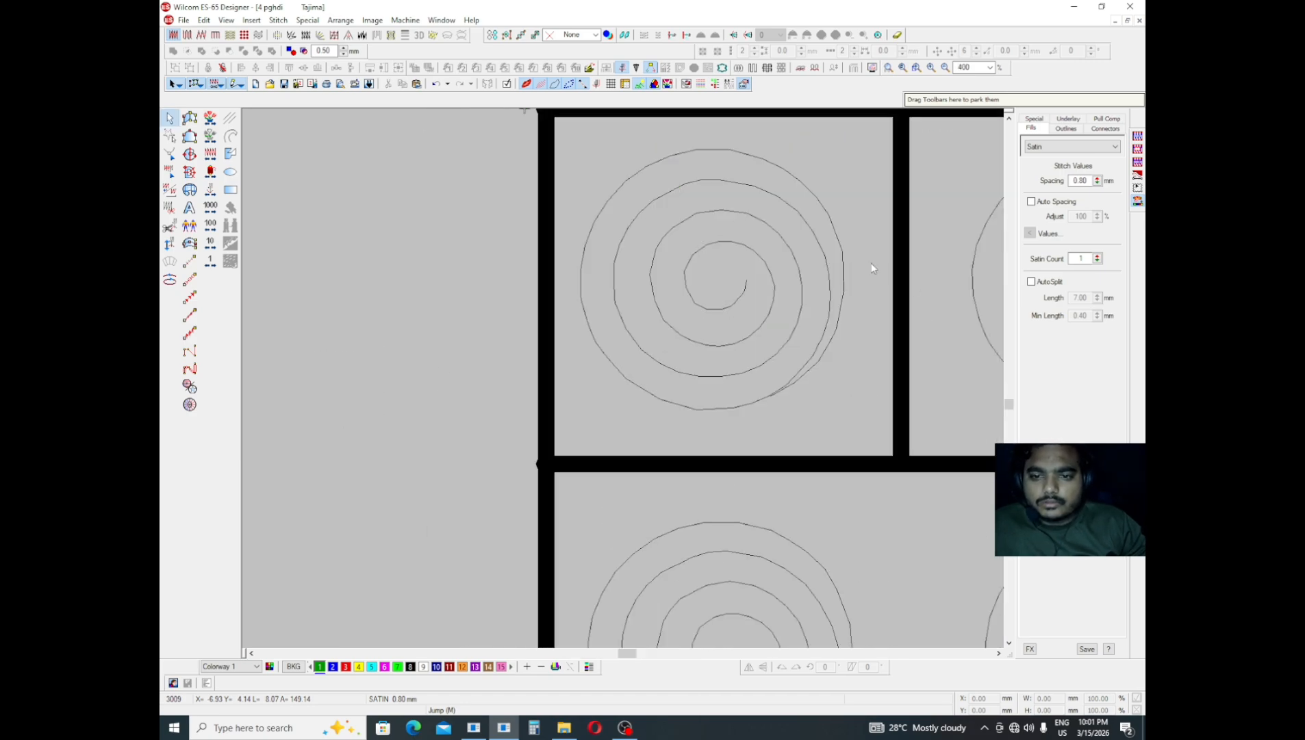
{"action": "scroll", "coordinate": [867, 270], "scroll_direction": "down", "scroll_amount": 1}
{"action": "scroll", "coordinate": [882, 265], "scroll_direction": "up", "scroll_amount": 1}
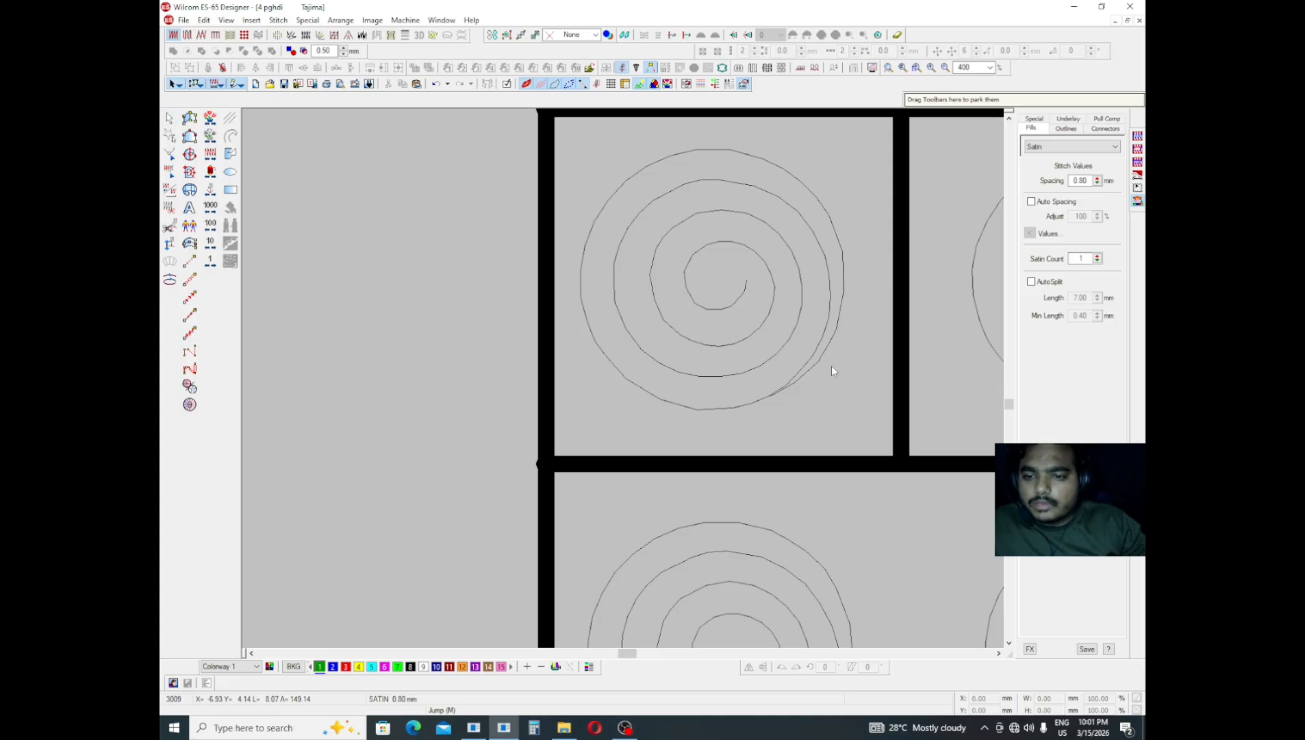
{"action": "left_click_drag", "start_coordinate": [832, 365], "coordinate": [492, 364]}
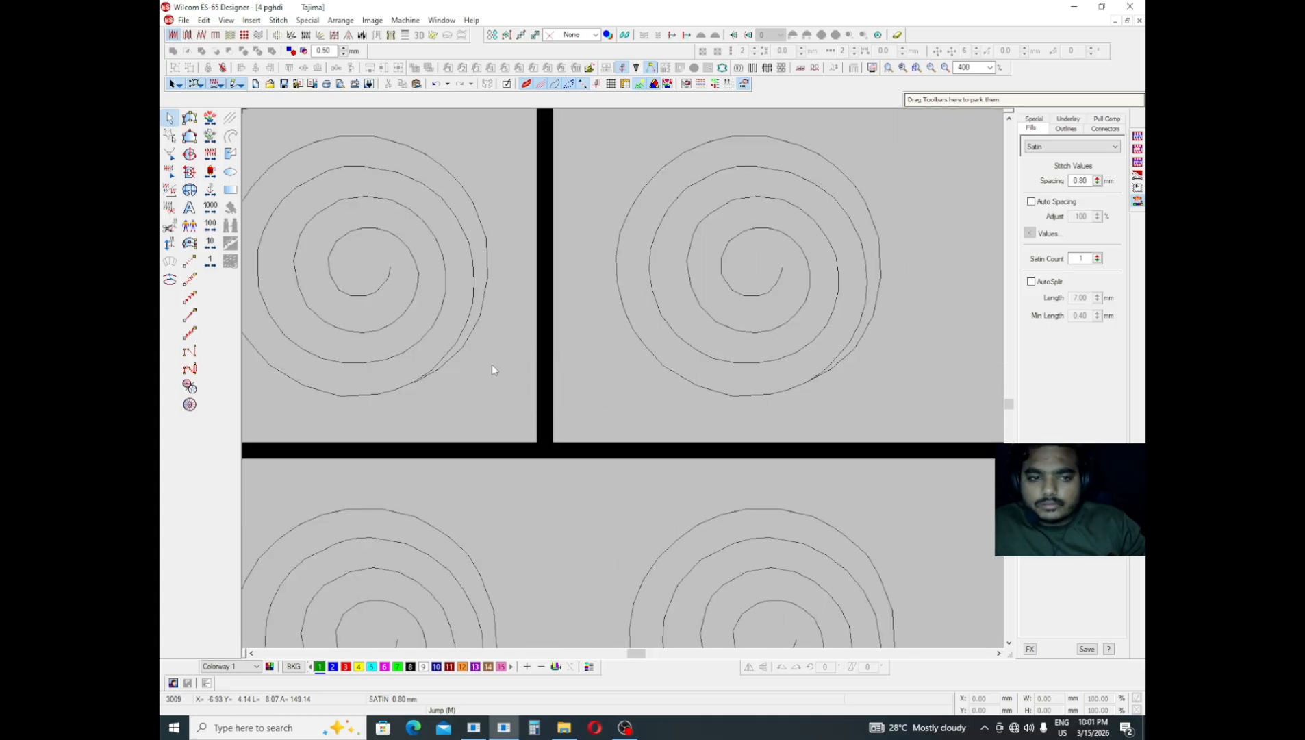
{"action": "left_click", "coordinate": [191, 119]}
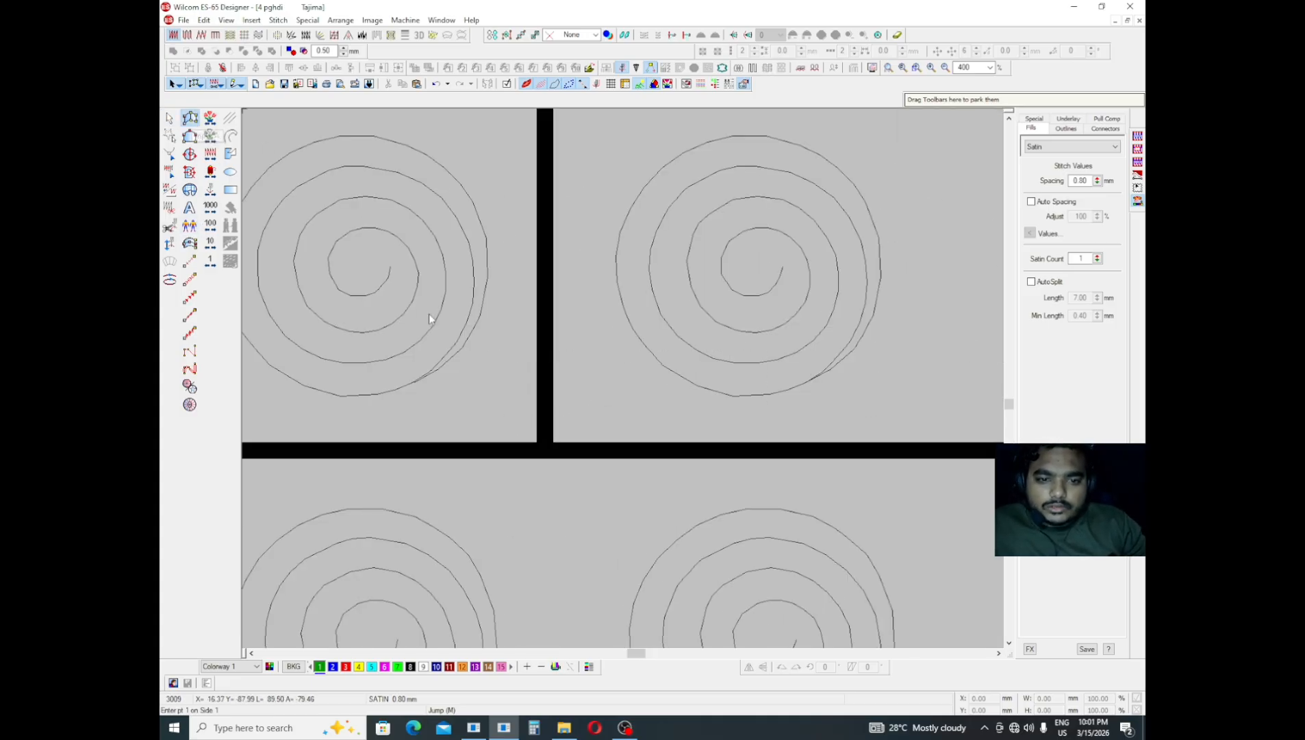
{"action": "left_click", "coordinate": [418, 381]}
{"action": "scroll", "coordinate": [416, 383], "scroll_direction": "up", "scroll_amount": 1}
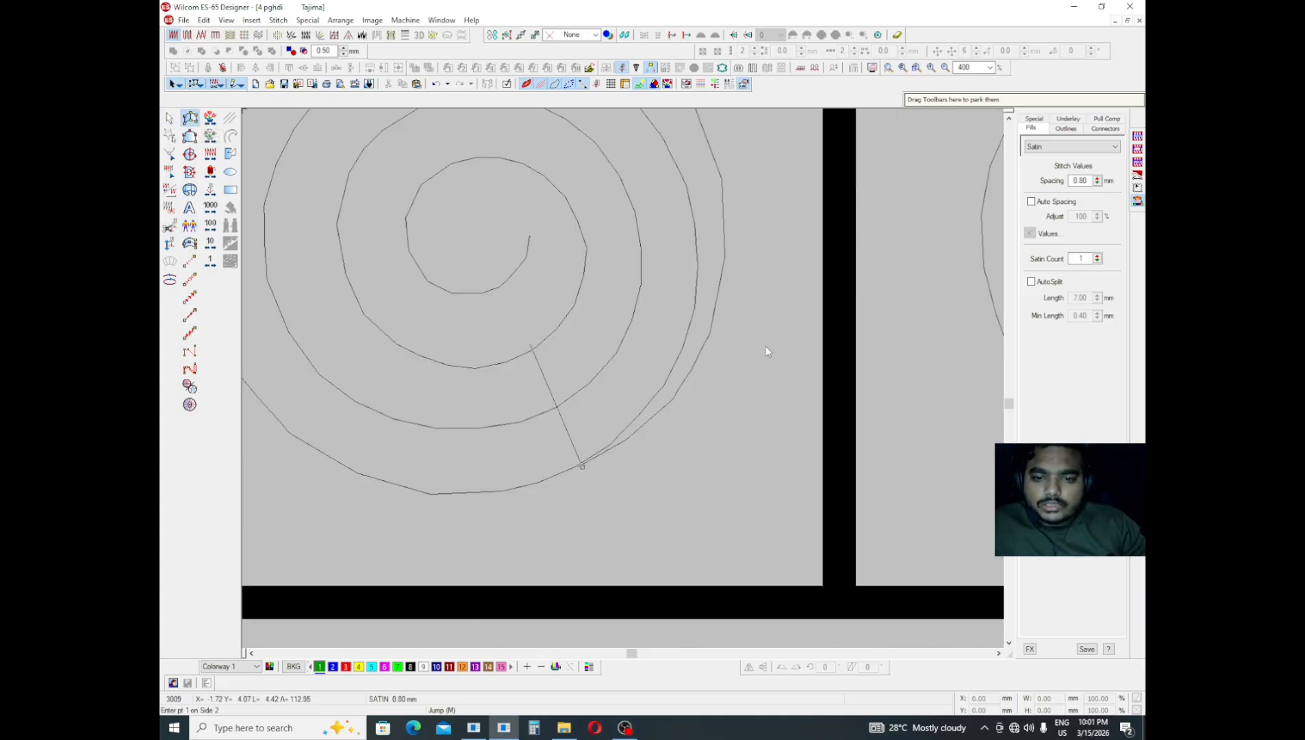
{"action": "left_click", "coordinate": [707, 335]}
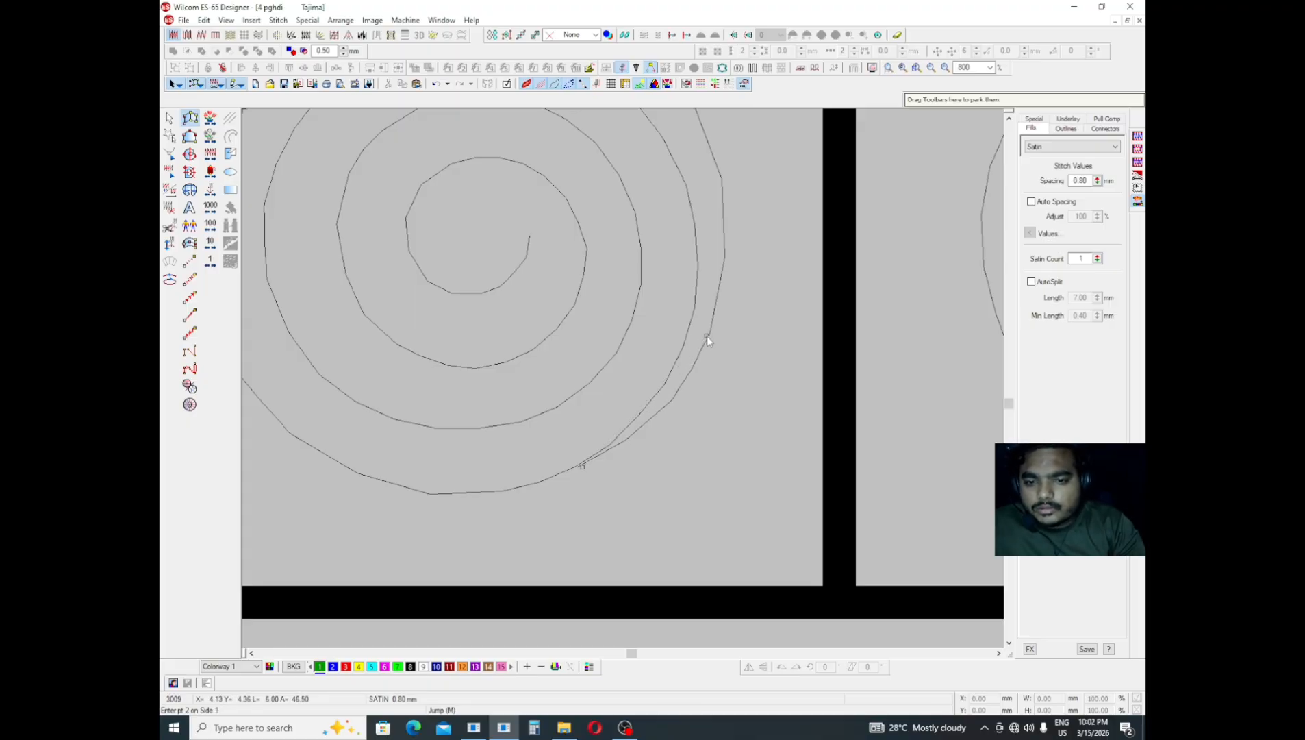
{"action": "left_click", "coordinate": [669, 403]}
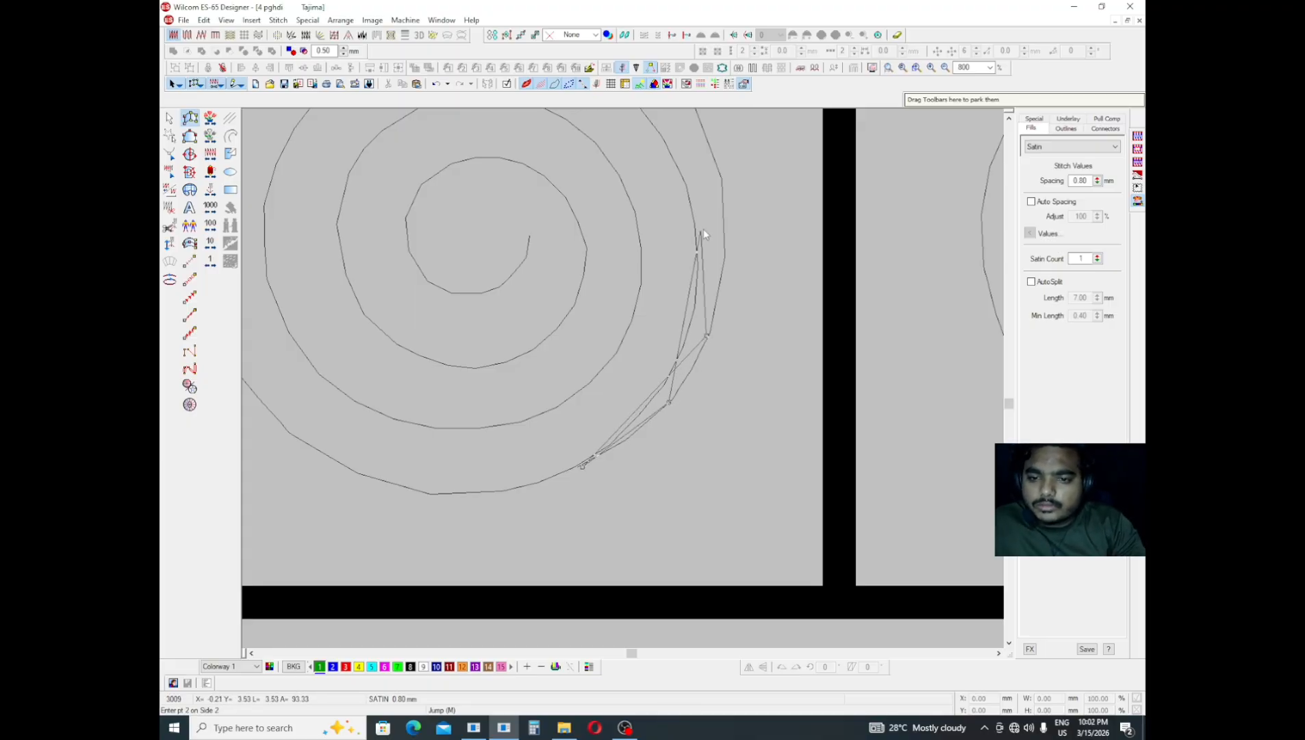
{"action": "left_click", "coordinate": [721, 182]}
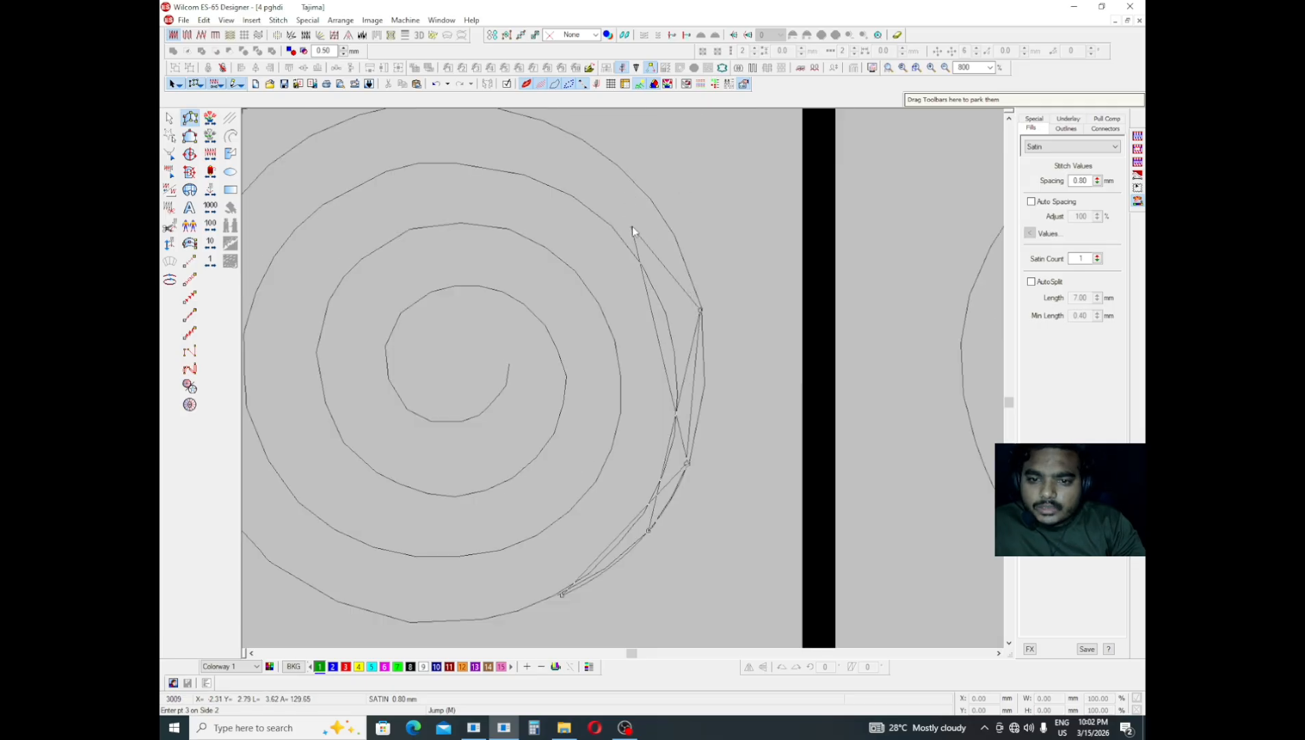
{"action": "left_click", "coordinate": [644, 195]}
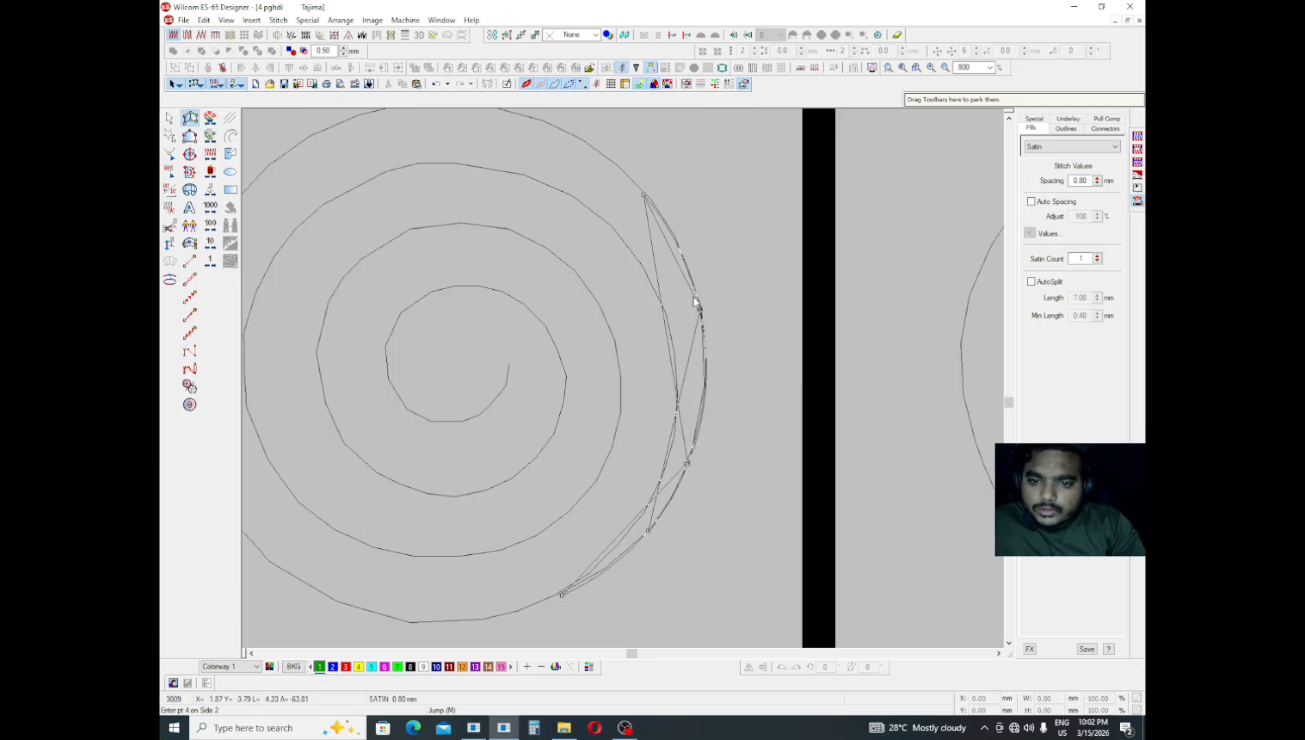
{"action": "left_click", "coordinate": [552, 228]}
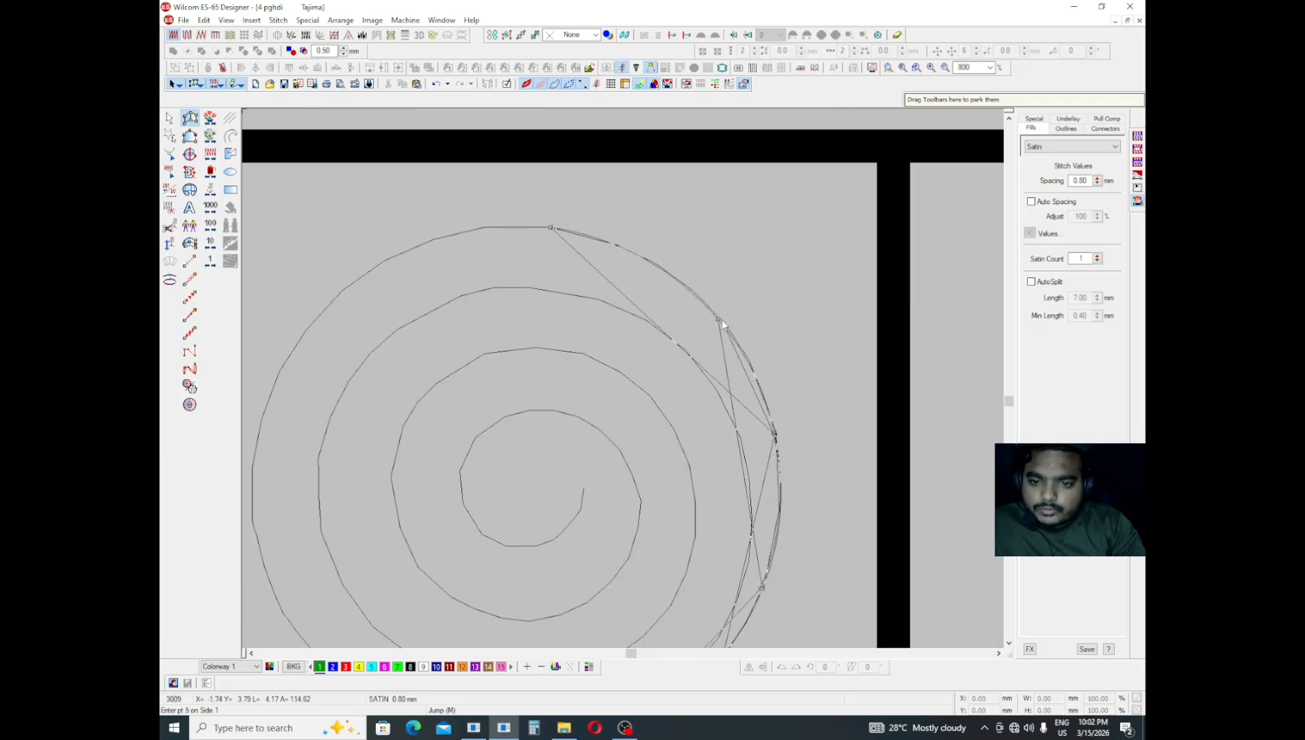
- Extend the satin shape with staggered side points down the left side of the spiral's outermost turn
{"action": "left_click", "coordinate": [381, 262]}
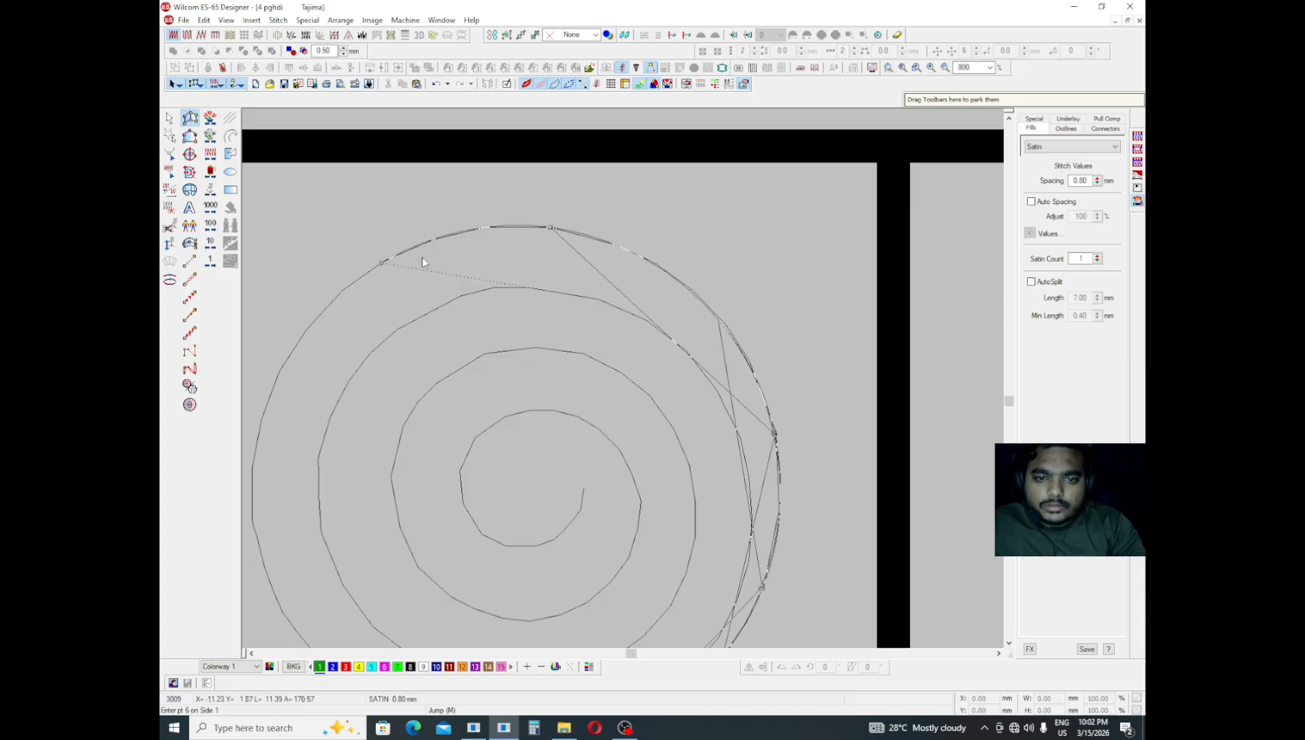
{"action": "left_click", "coordinate": [259, 427]}
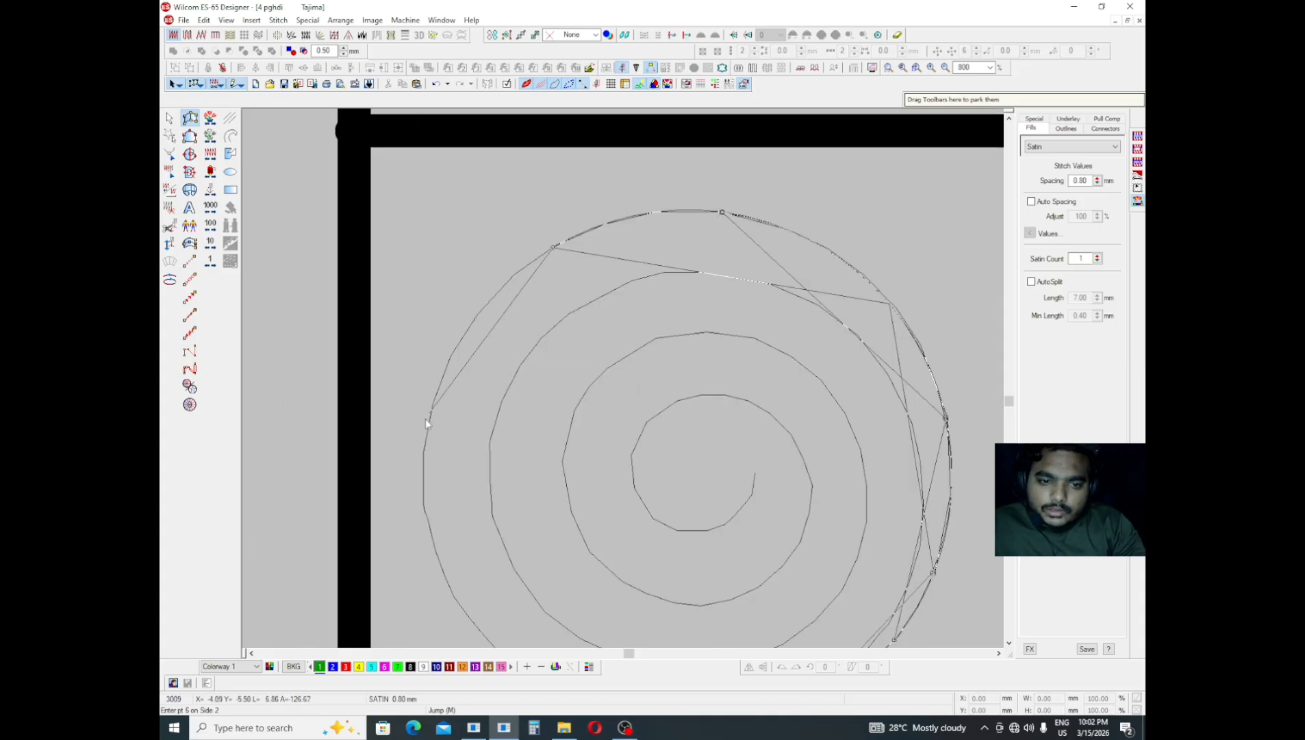
{"action": "left_click", "coordinate": [431, 416]}
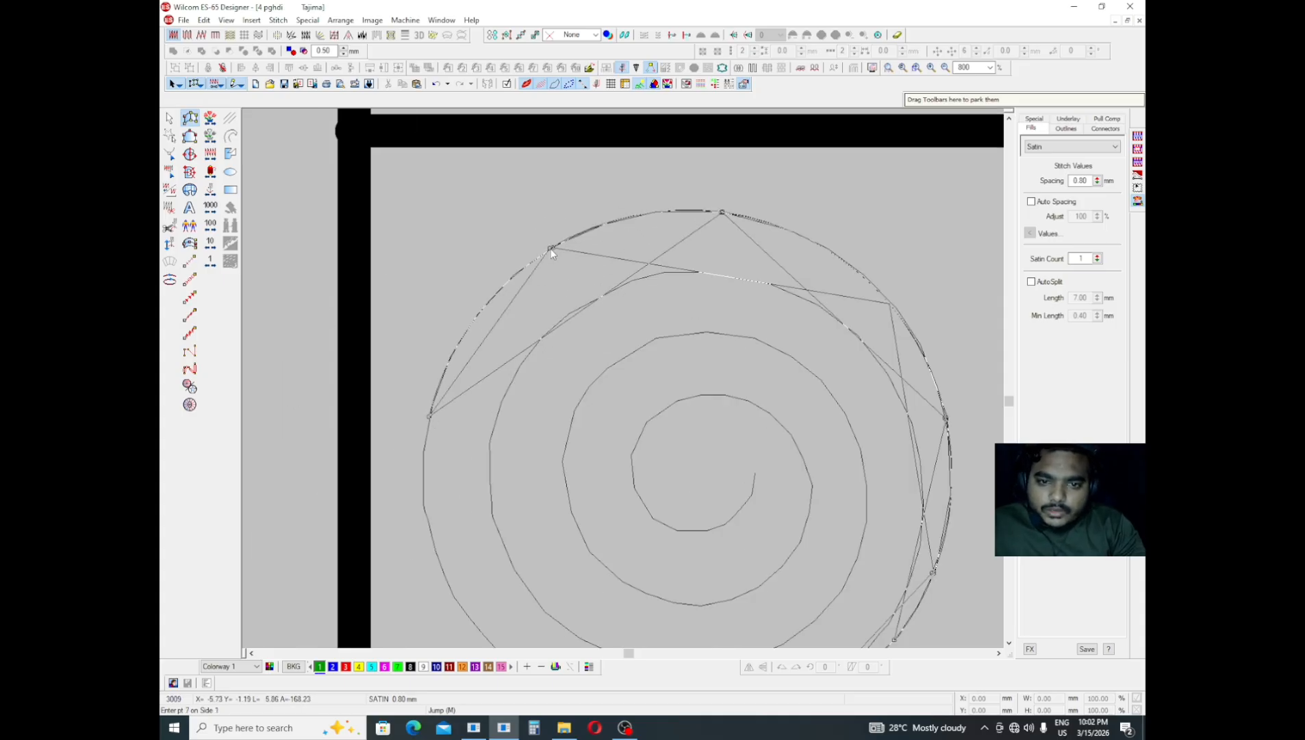
{"action": "left_click", "coordinate": [449, 584]}
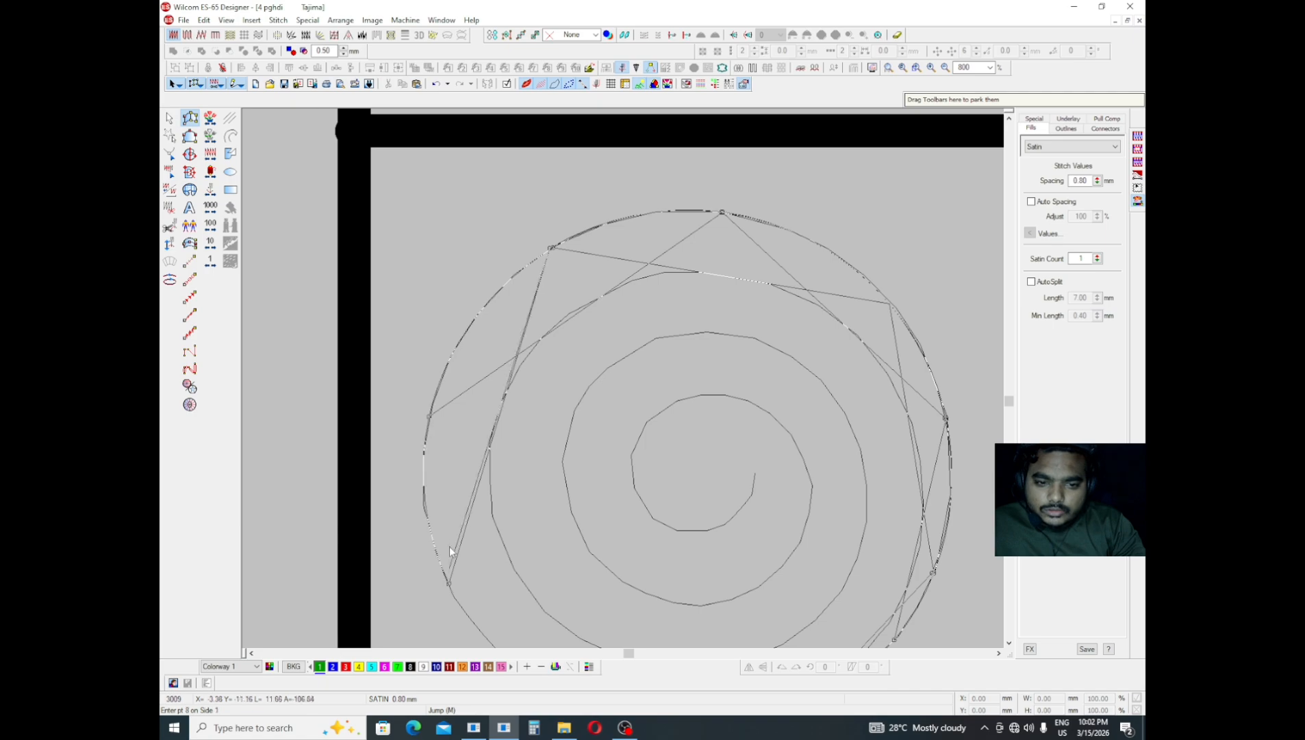
{"action": "left_click", "coordinate": [645, 580]}
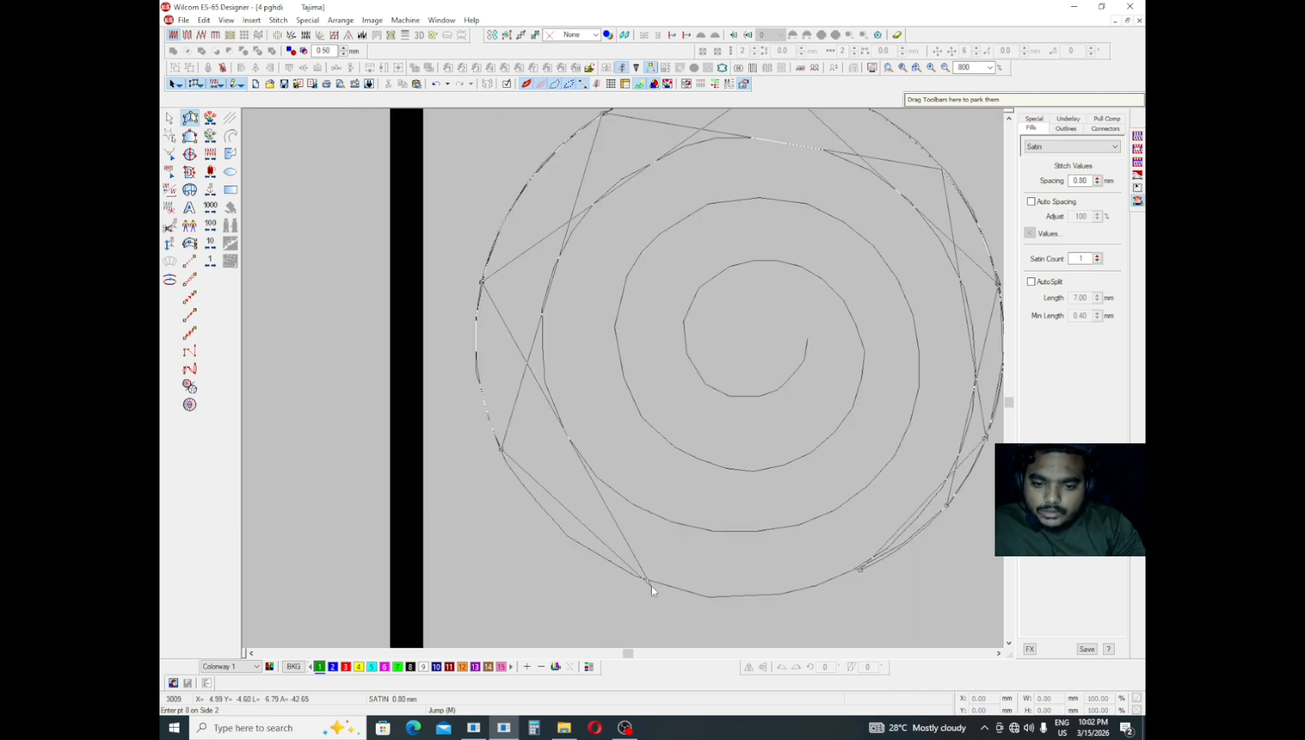
{"action": "left_click", "coordinate": [506, 444]}
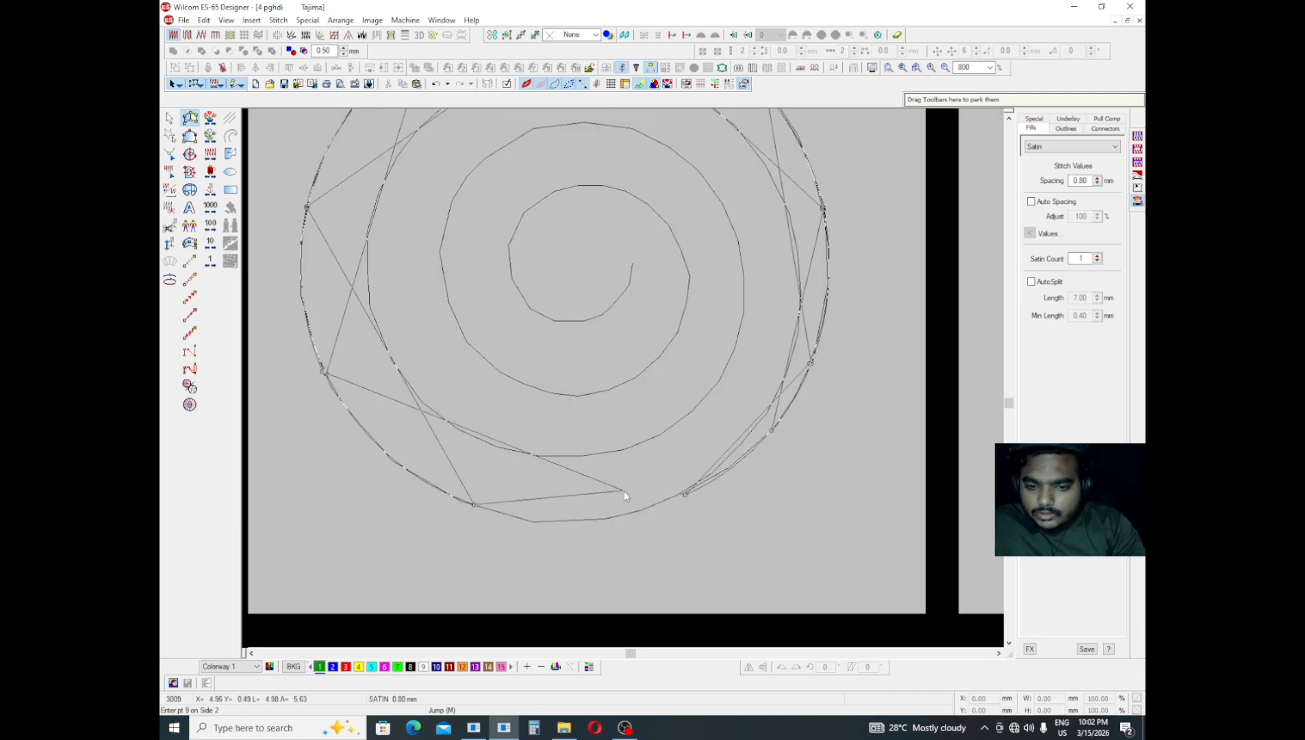
- Carry the staggered side points along the bottom of the outermost turn and up the right side of the second turn
{"action": "left_click", "coordinate": [648, 506]}
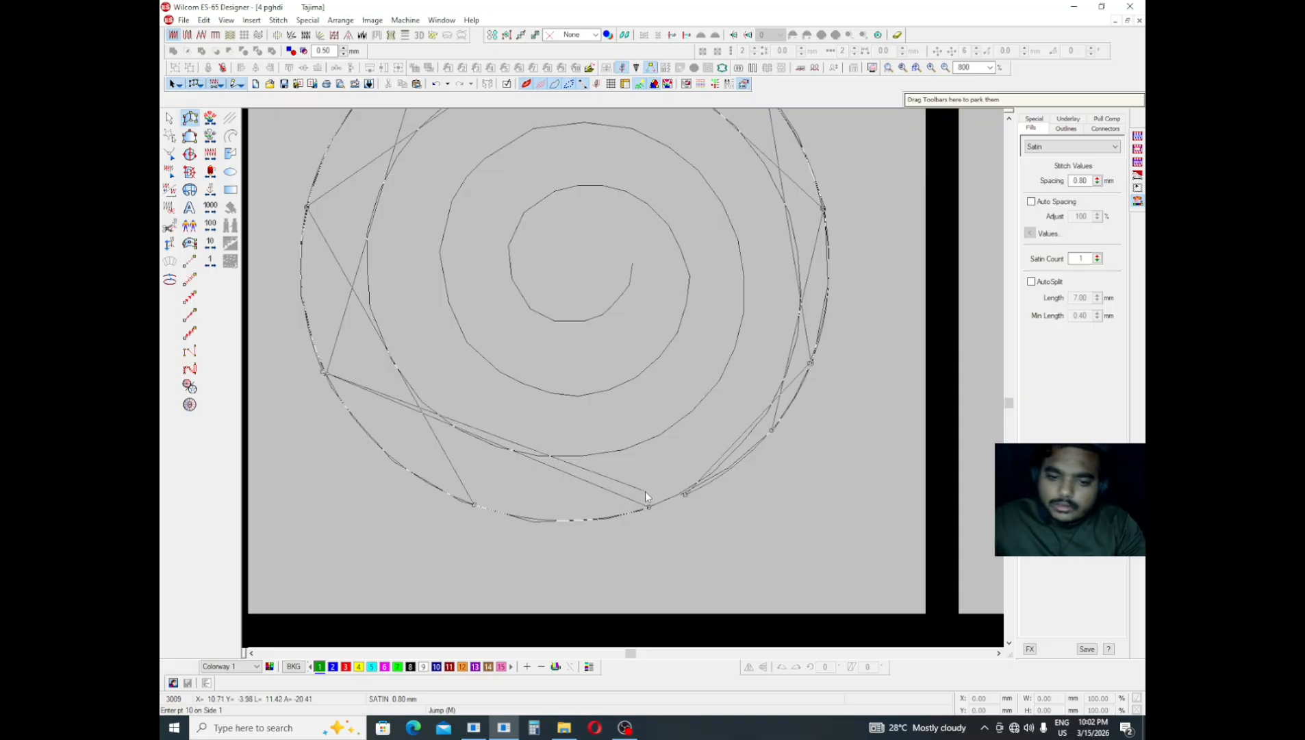
{"action": "left_click", "coordinate": [475, 505]}
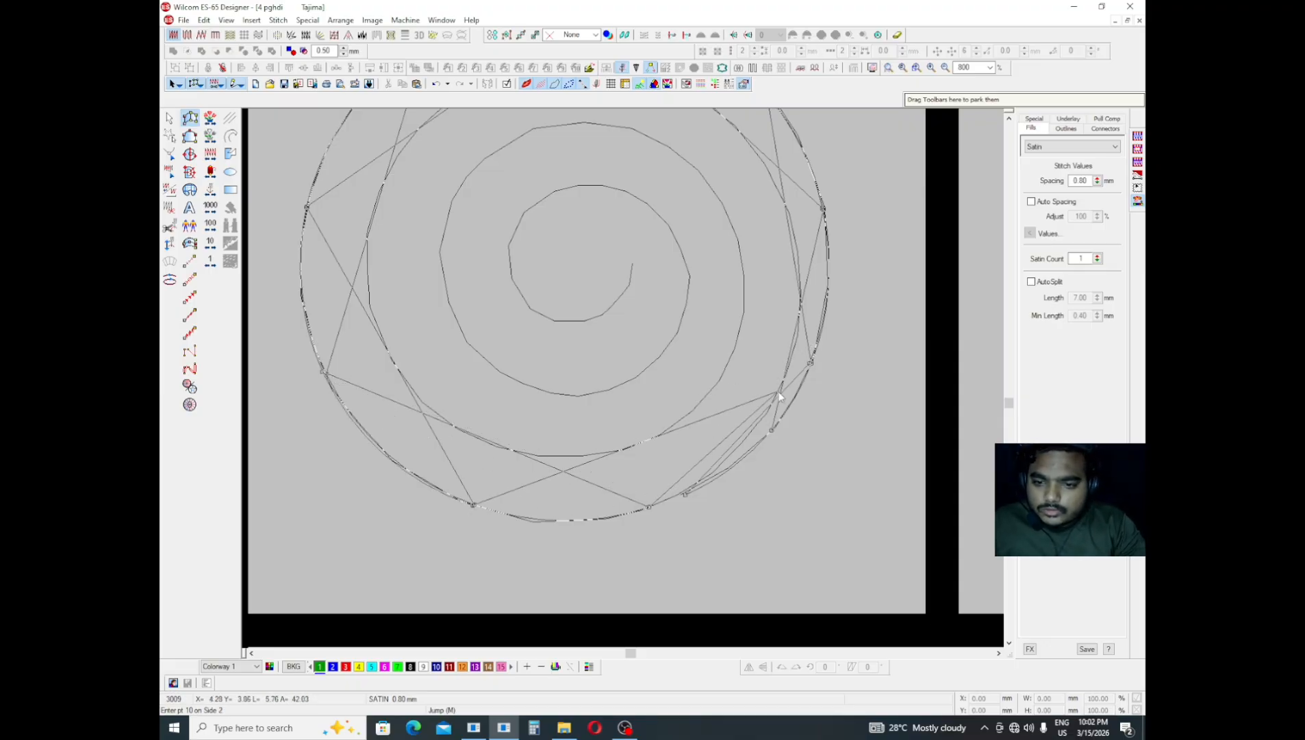
{"action": "left_click", "coordinate": [647, 509]}
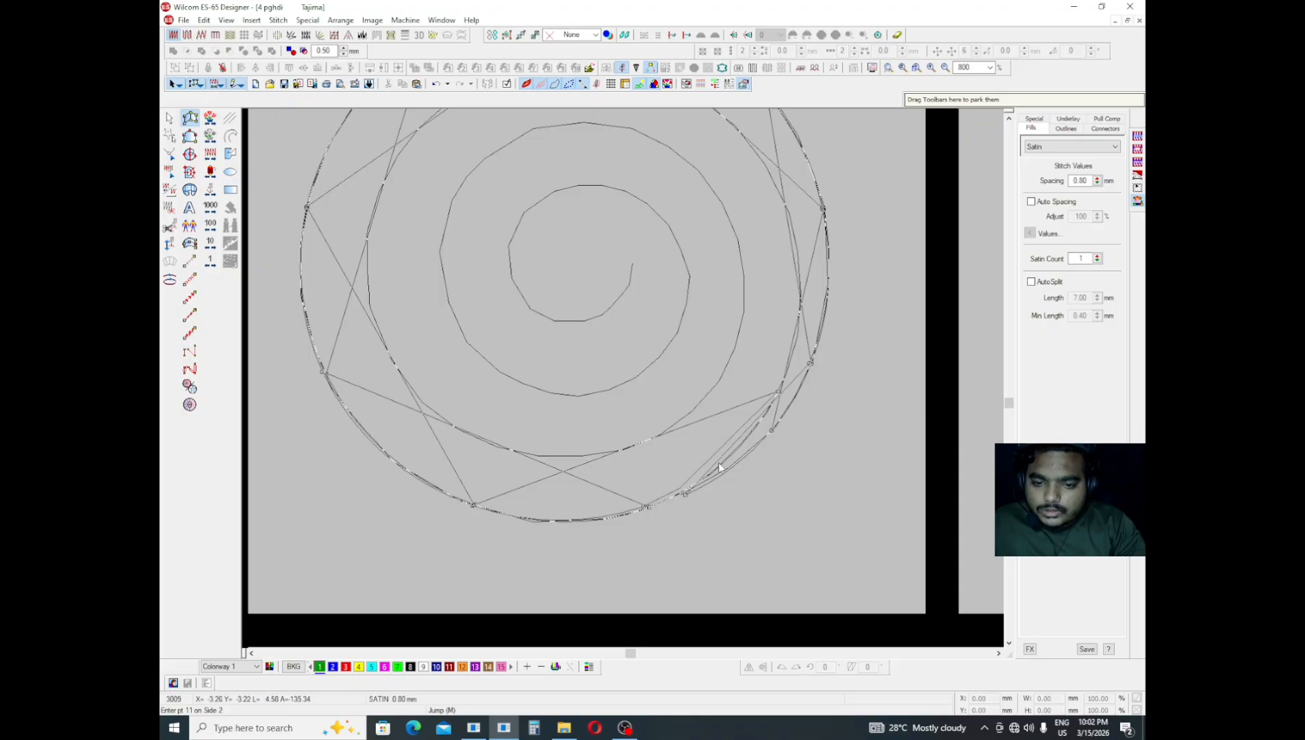
{"action": "left_click", "coordinate": [795, 238]}
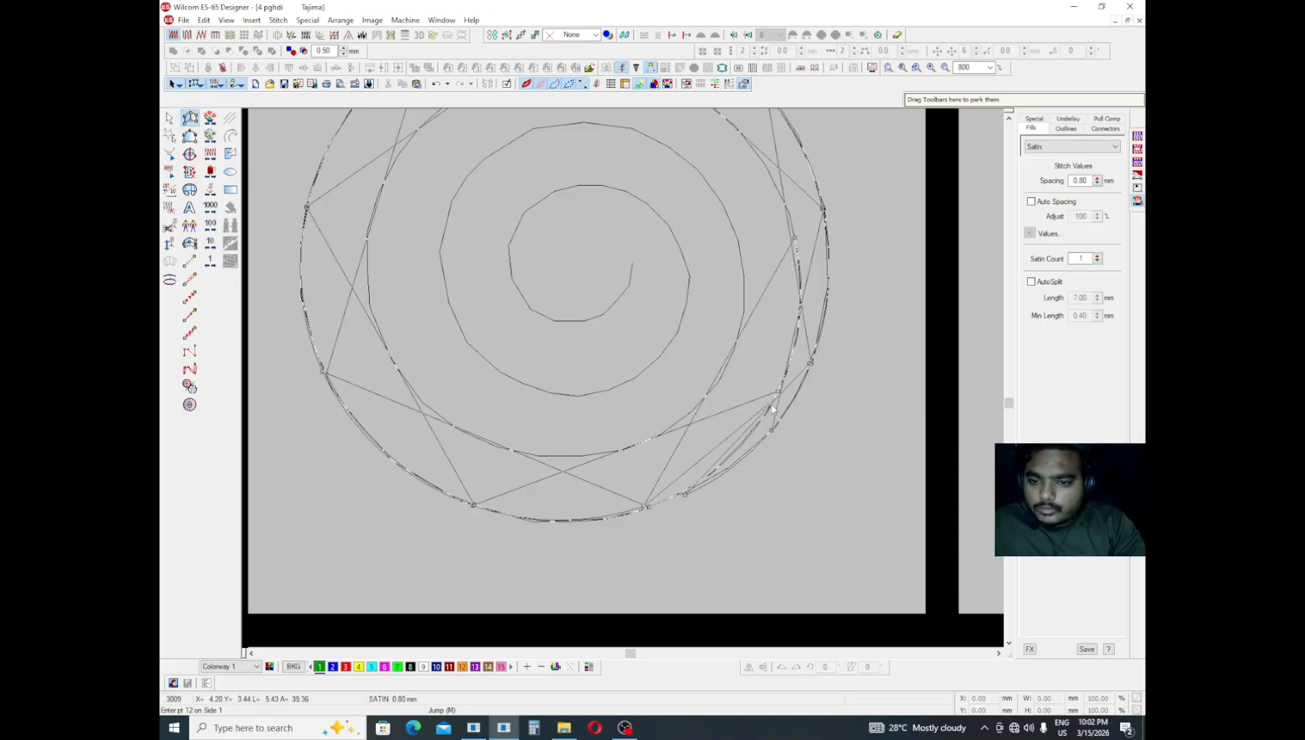
{"action": "right_click", "coordinate": [778, 392]}
- Trace the top and left side of the spiral's second turn with further side points
{"action": "key", "text": "c"}
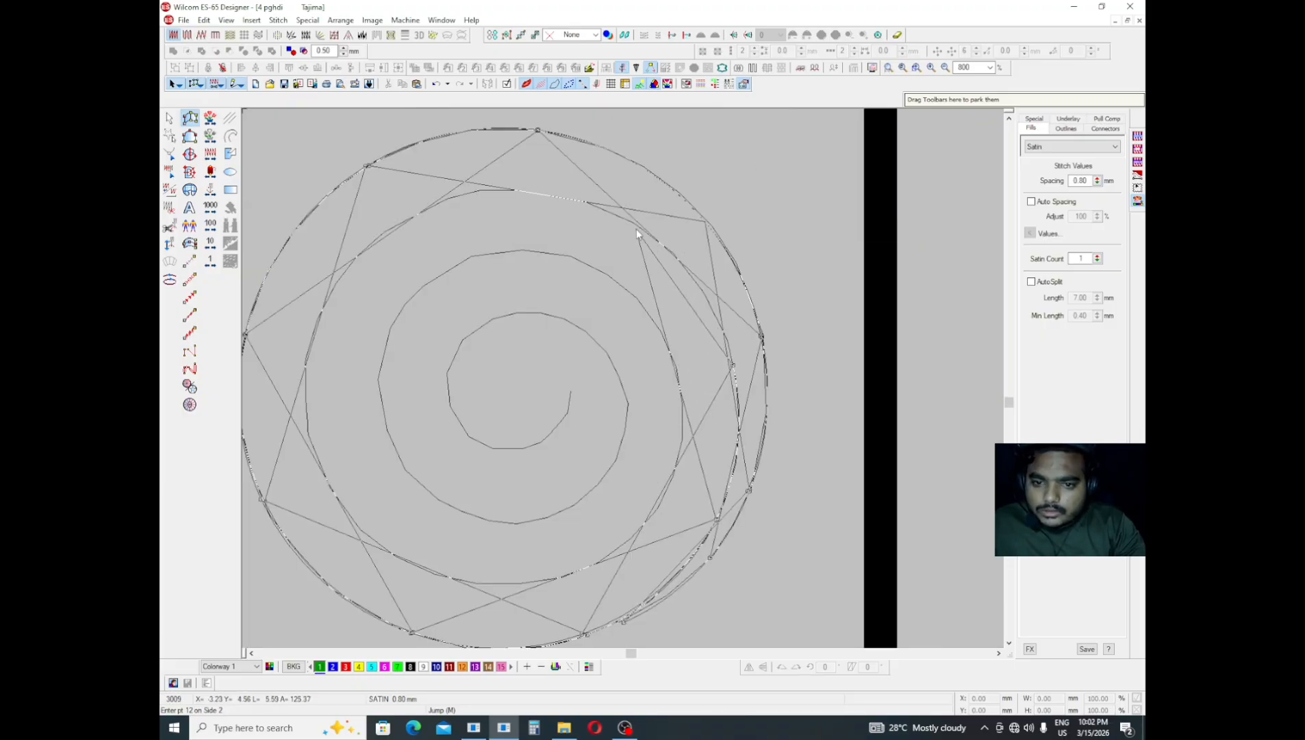
{"action": "left_click", "coordinate": [636, 226]}
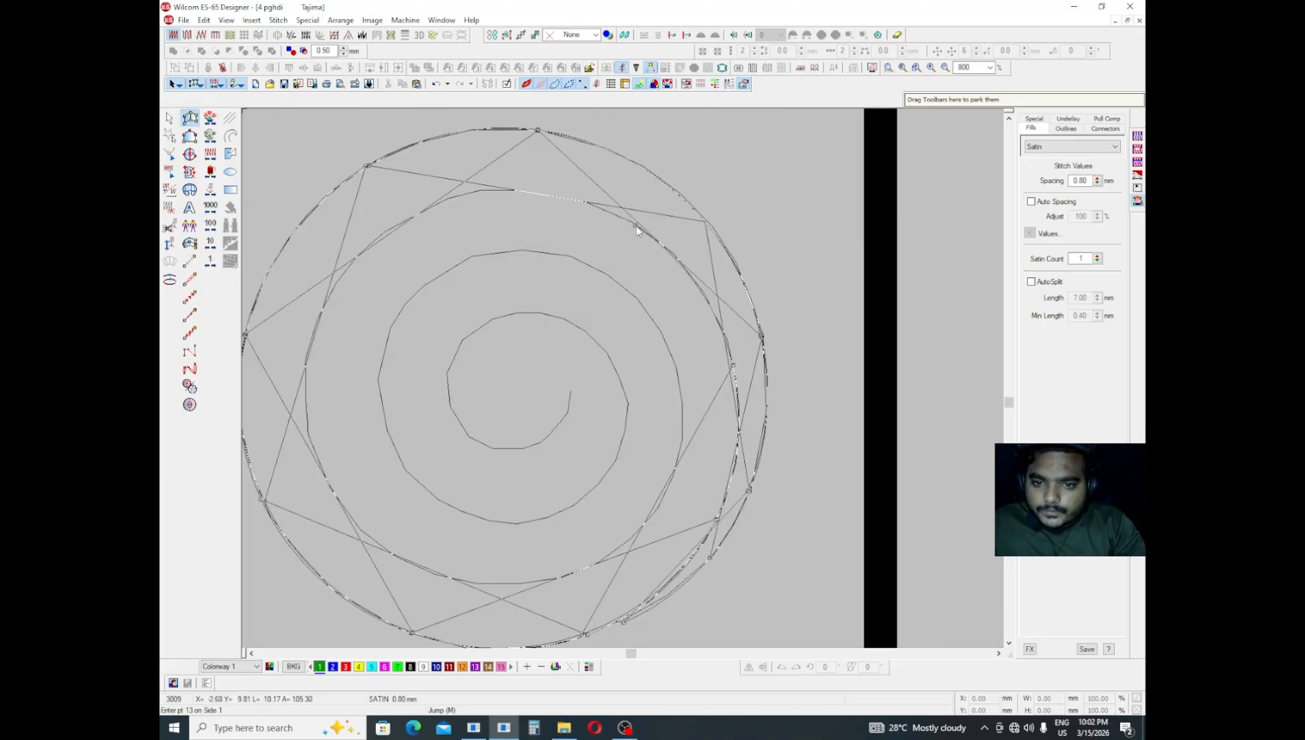
{"action": "left_click", "coordinate": [502, 192]}
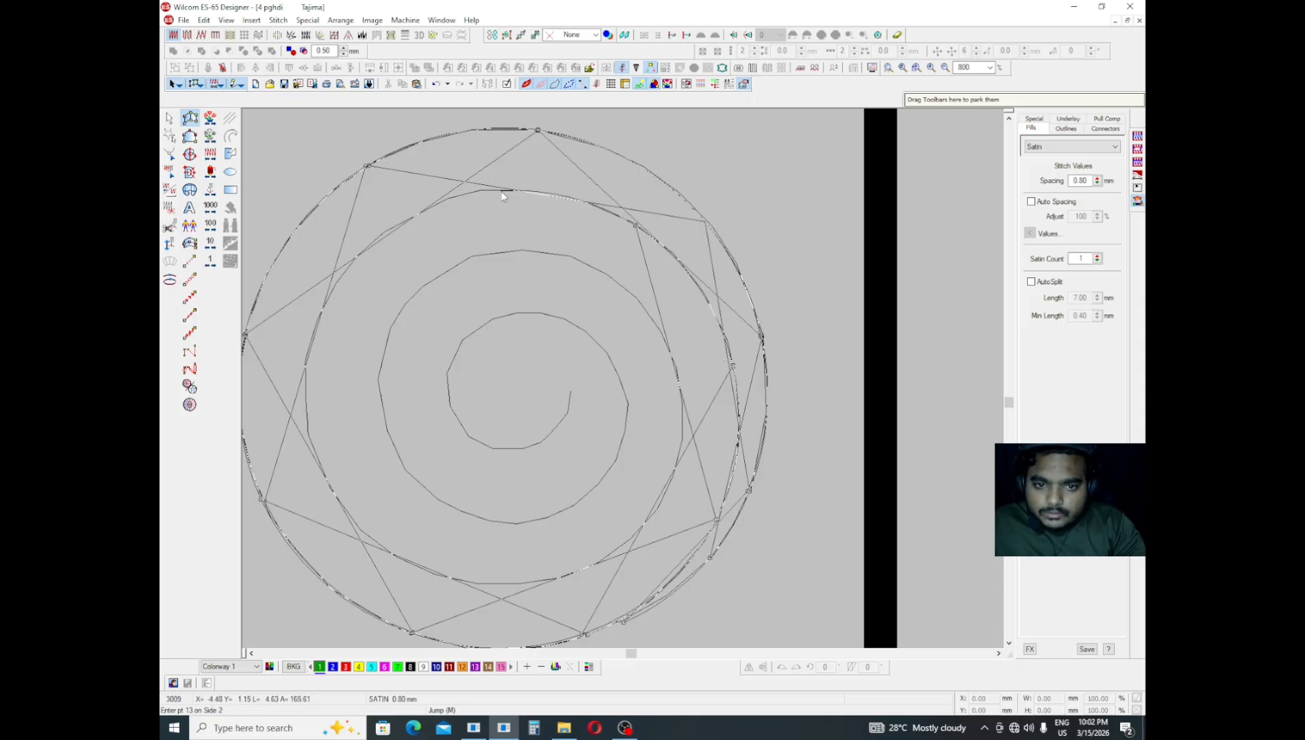
{"action": "left_click", "coordinate": [340, 284]}
{"action": "key", "text": "c"}
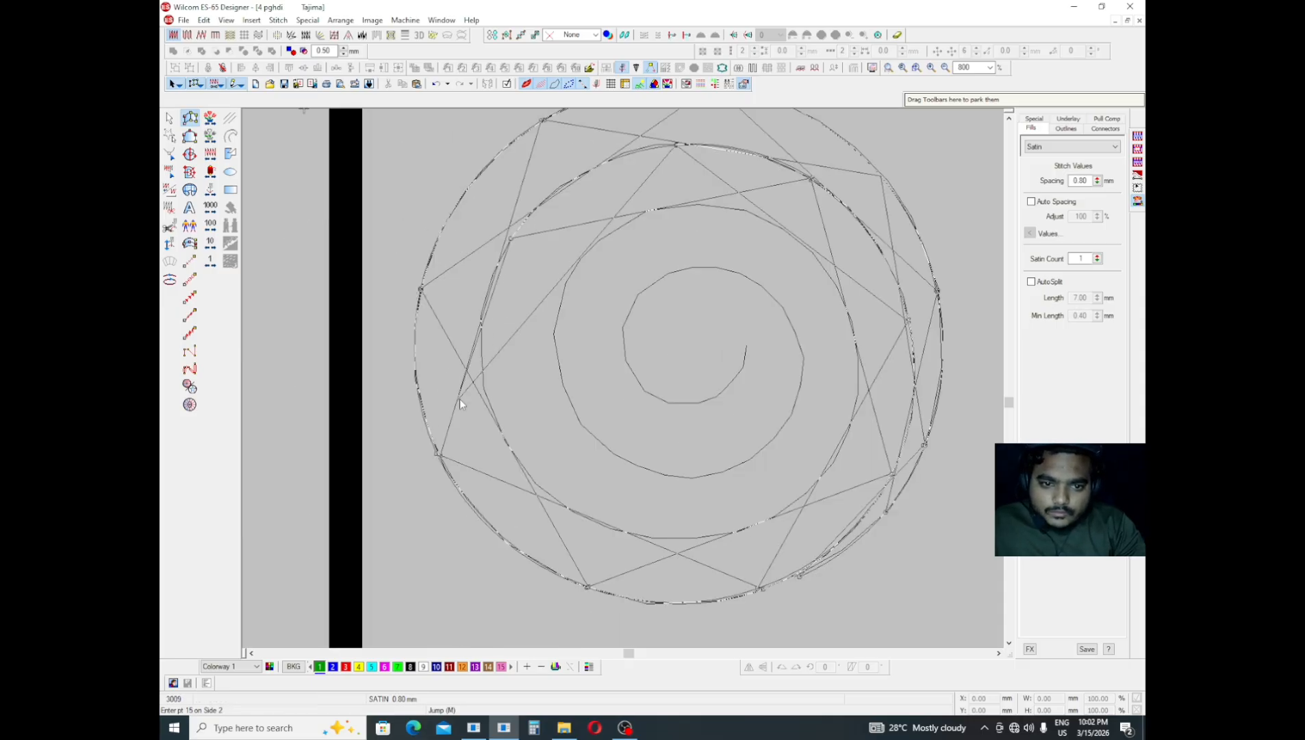
{"action": "left_click", "coordinate": [483, 366]}
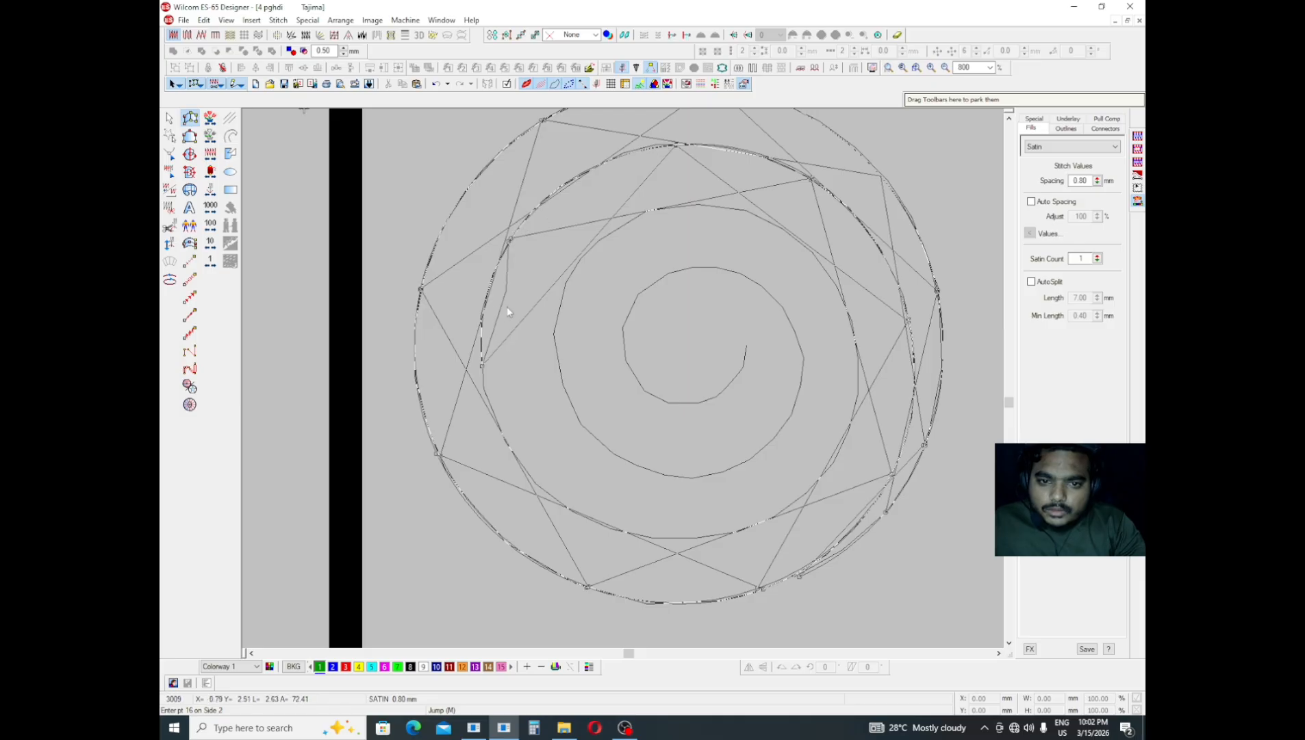
- Place staggered point pairs along the bottom of the second turn and up the right side into the third turn
{"action": "left_click", "coordinate": [610, 524]}
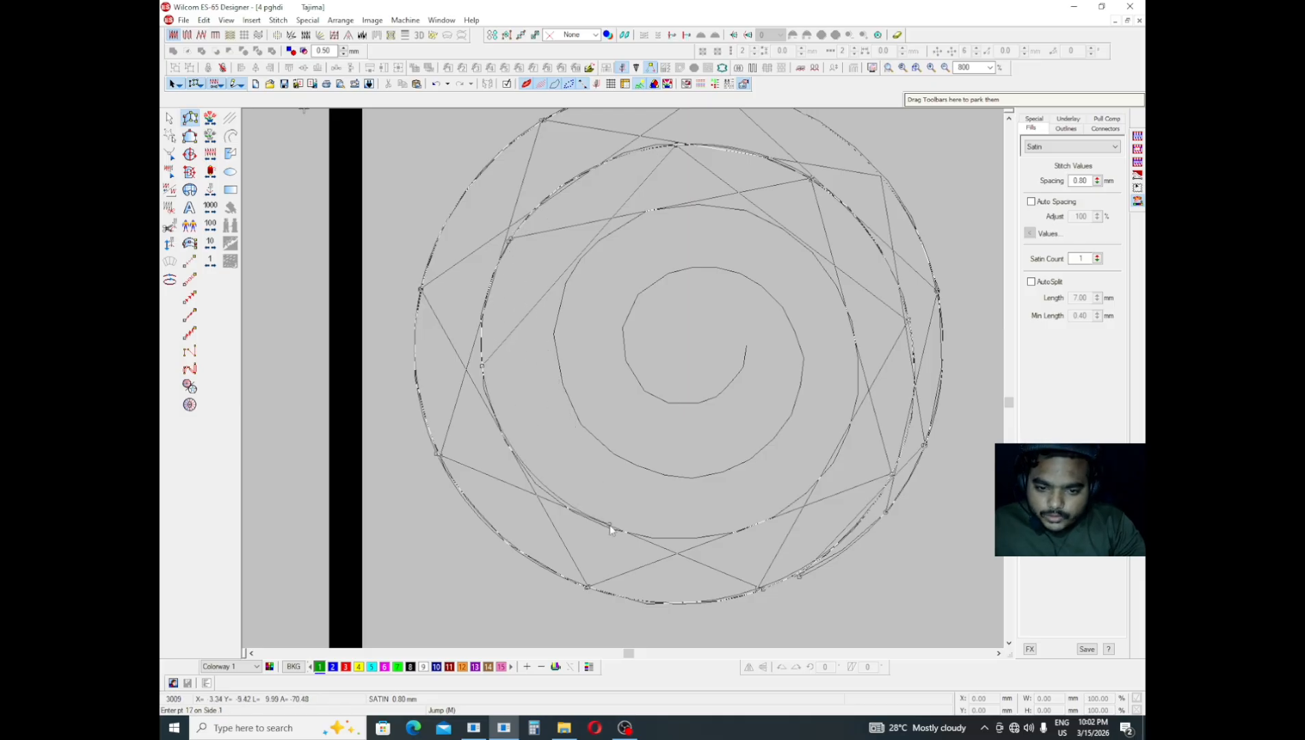
{"action": "left_click", "coordinate": [482, 370]}
{"action": "right_click", "coordinate": [731, 531]}
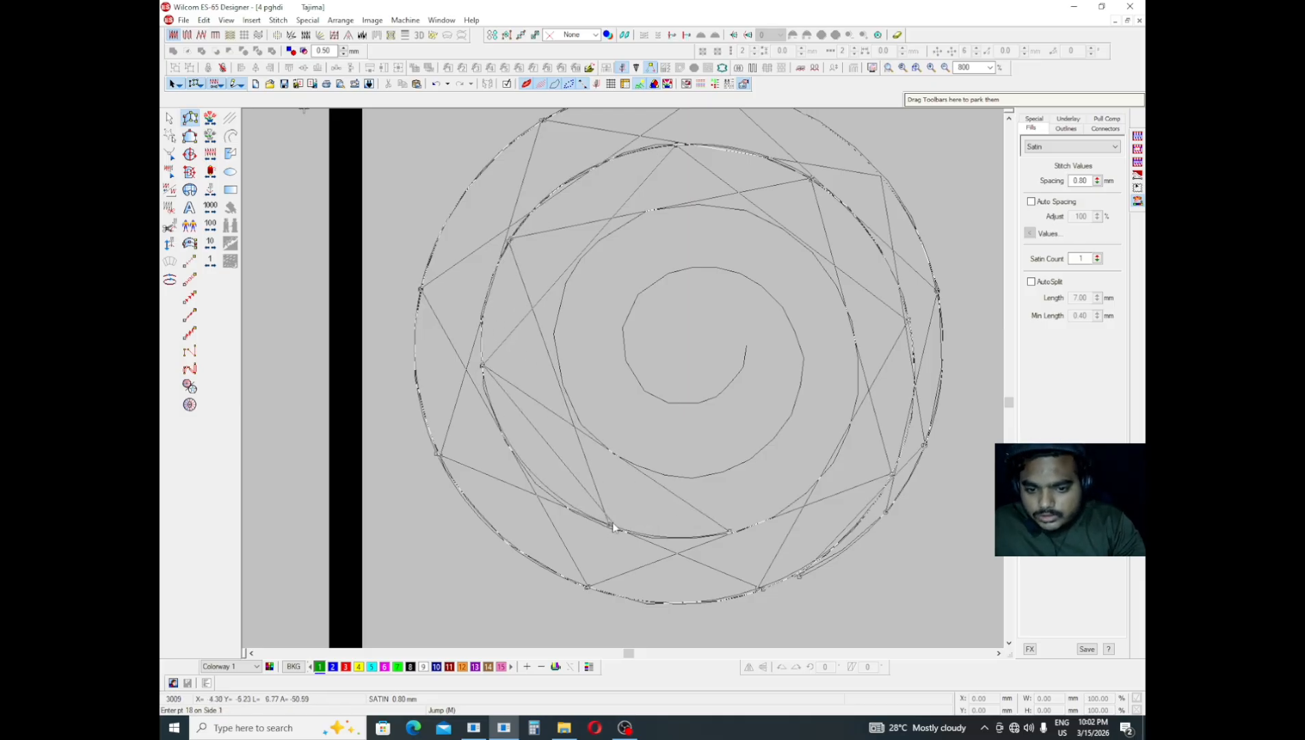
{"action": "right_click", "coordinate": [610, 525]}
{"action": "right_click", "coordinate": [852, 409]}
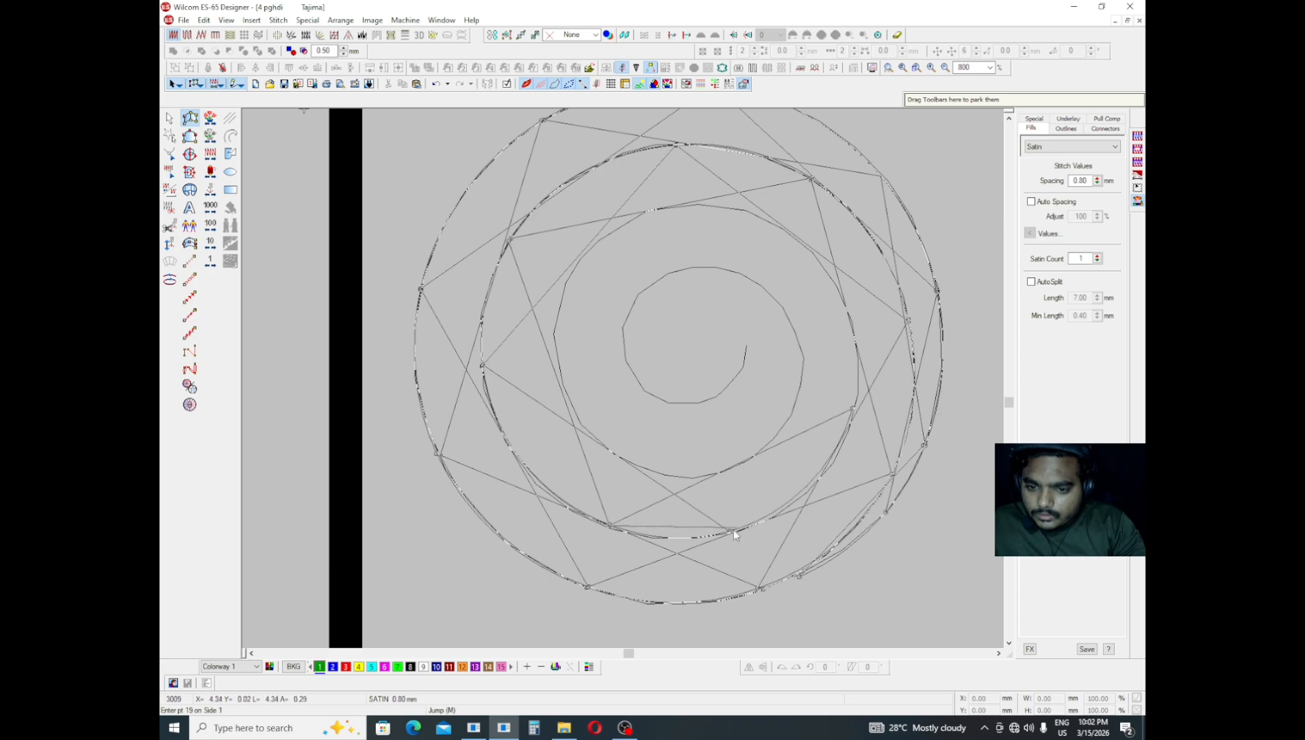
{"action": "right_click", "coordinate": [730, 530]}
{"action": "right_click", "coordinate": [846, 310]}
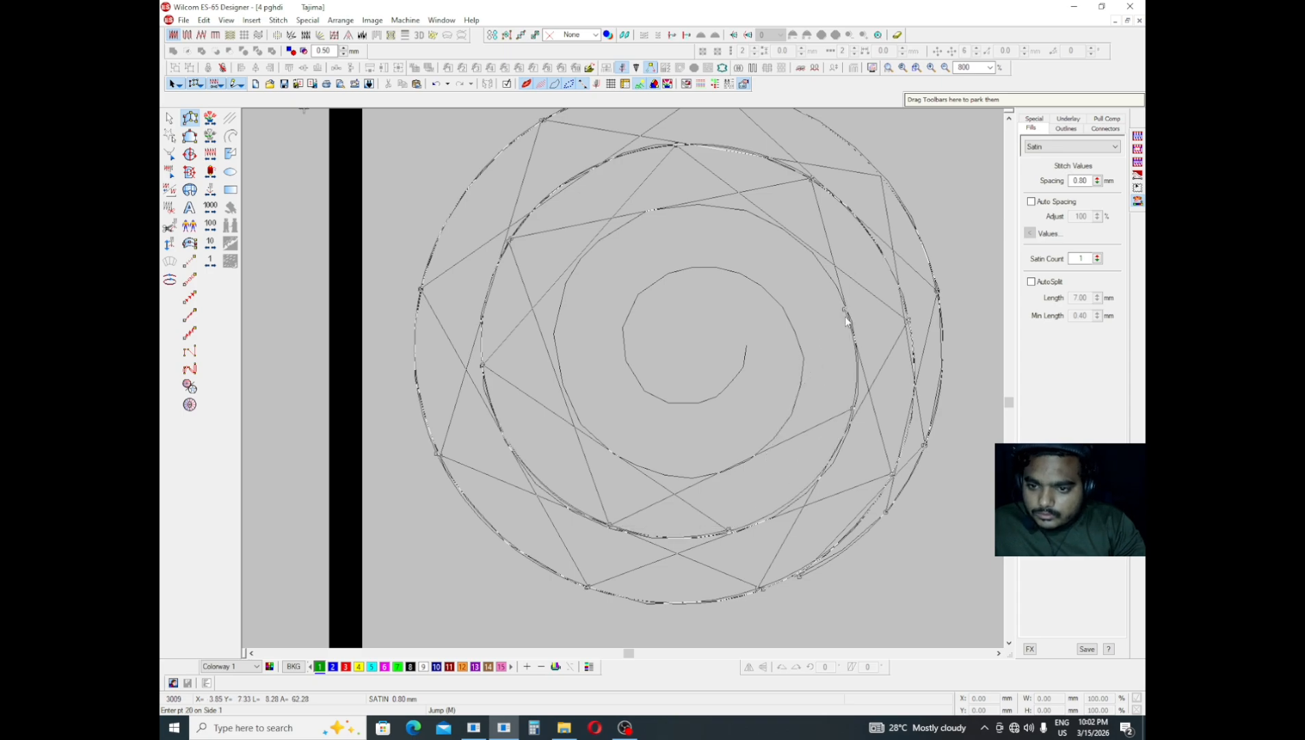
{"action": "right_click", "coordinate": [855, 408]}
- Place staggered side points around the top, left side and bottom of the spiral's third turn
{"action": "right_click", "coordinate": [717, 206]}
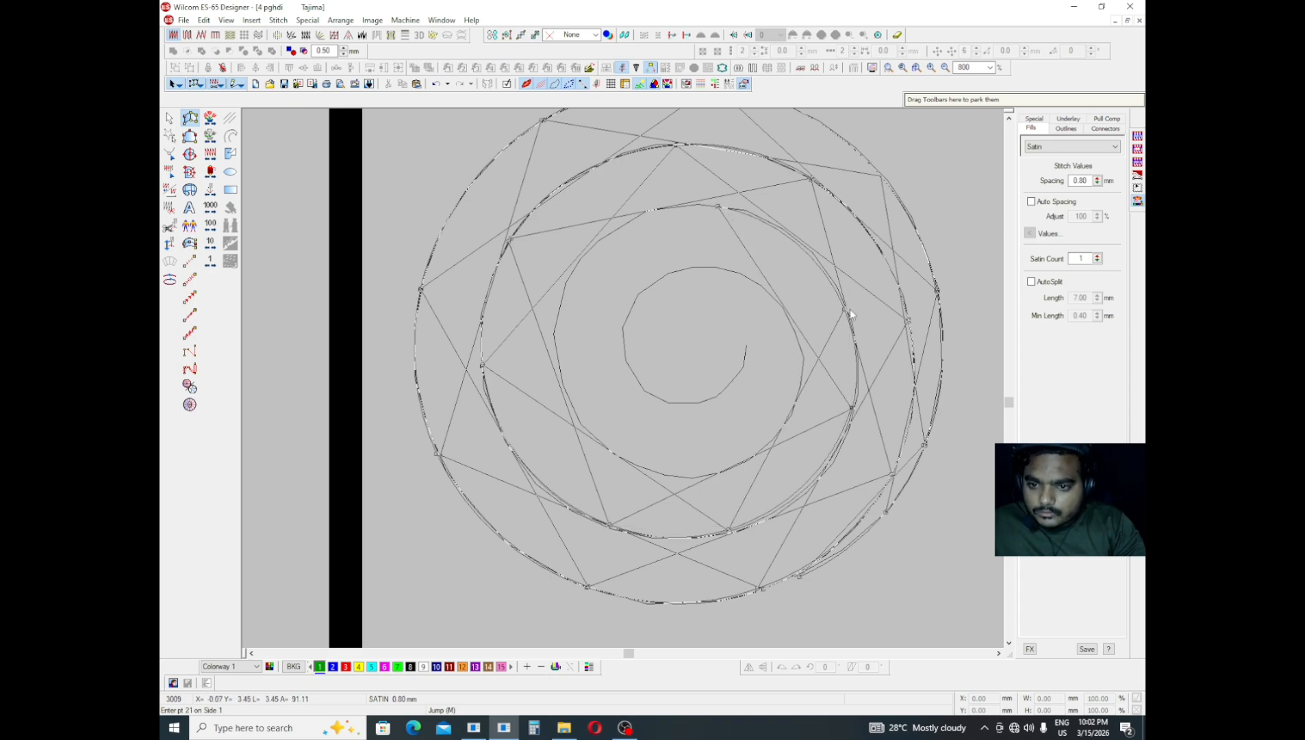
{"action": "right_click", "coordinate": [607, 235]}
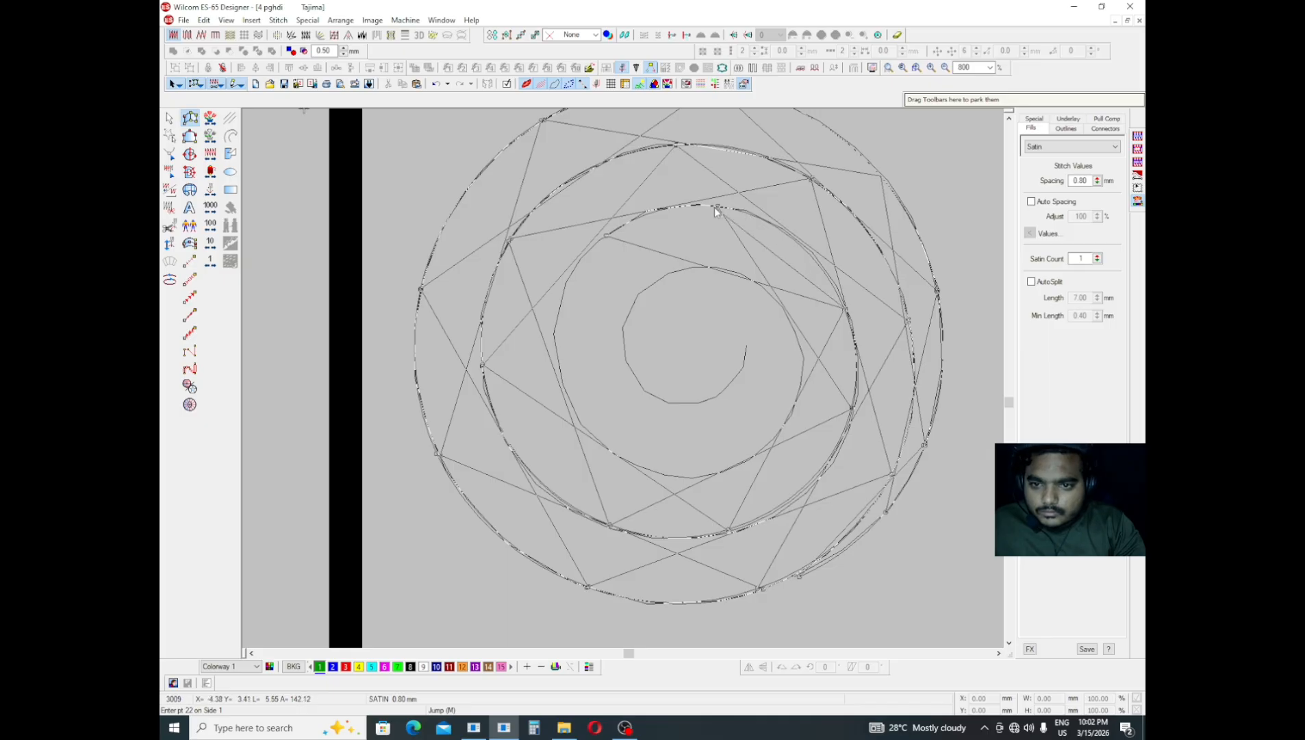
{"action": "right_click", "coordinate": [716, 207]}
{"action": "right_click", "coordinate": [560, 368]}
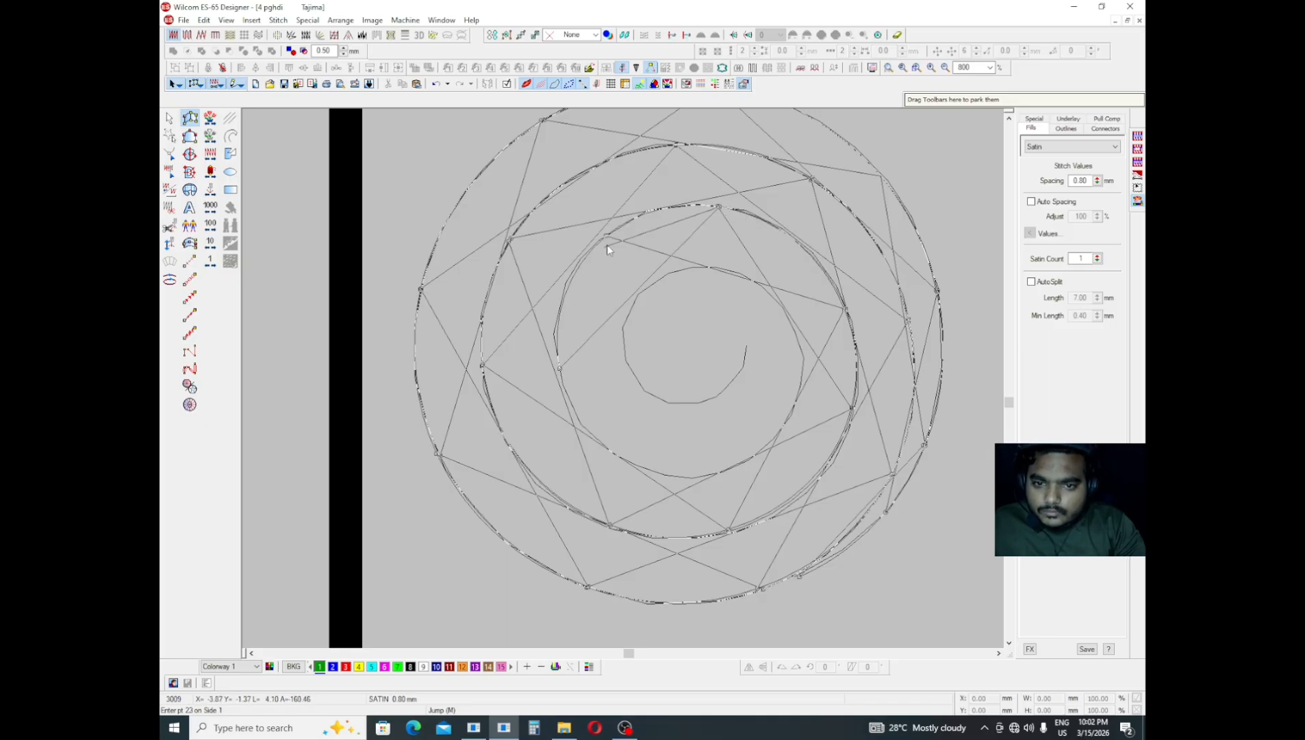
{"action": "right_click", "coordinate": [645, 463]}
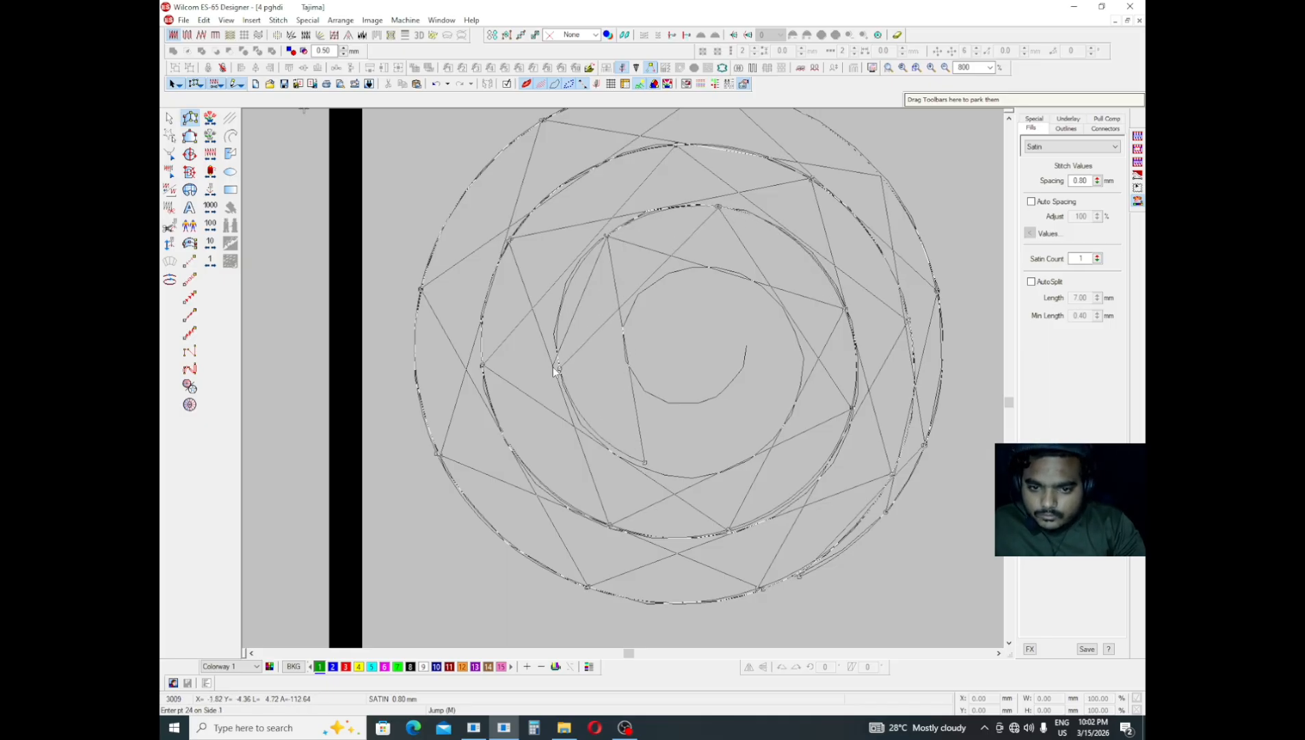
{"action": "right_click", "coordinate": [774, 438]}
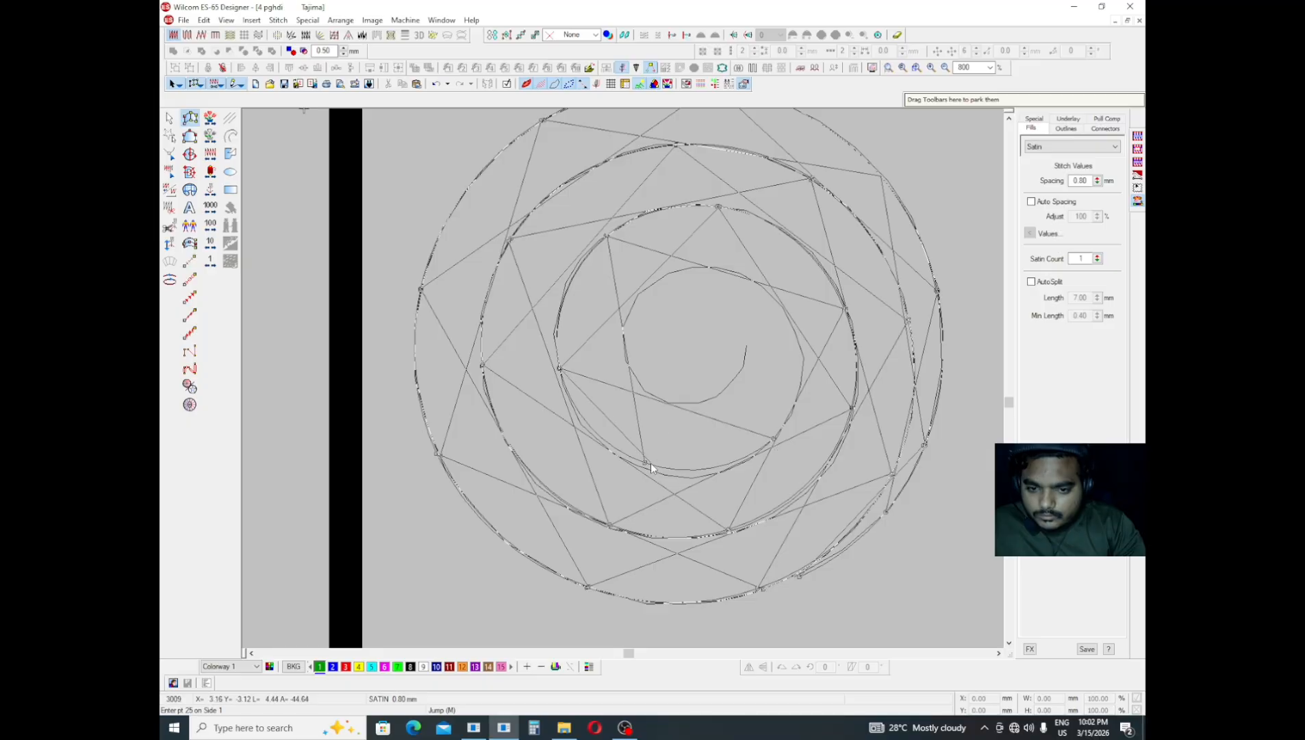
- Trace the innermost turn with side points to the spiral's inner end and complete the satin shape
{"action": "right_click", "coordinate": [793, 328]}
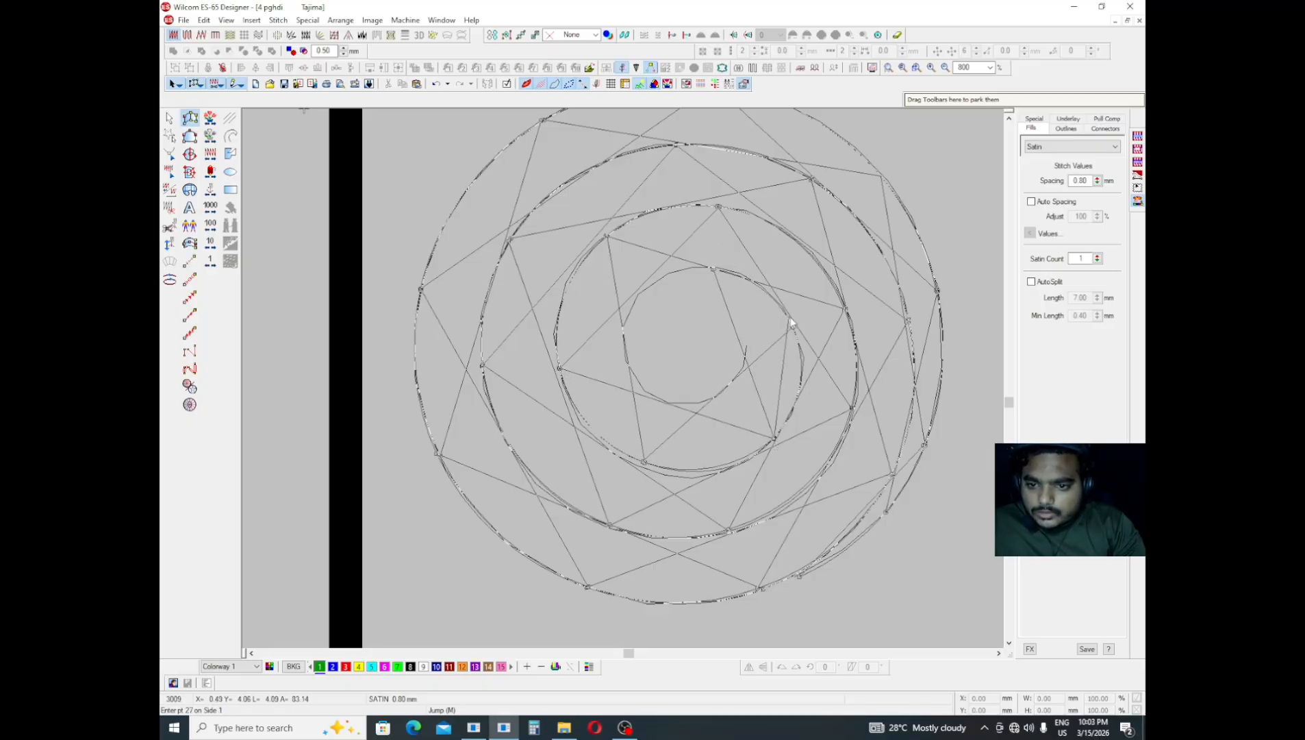
{"action": "right_click", "coordinate": [714, 269]}
{"action": "right_click", "coordinate": [621, 341]}
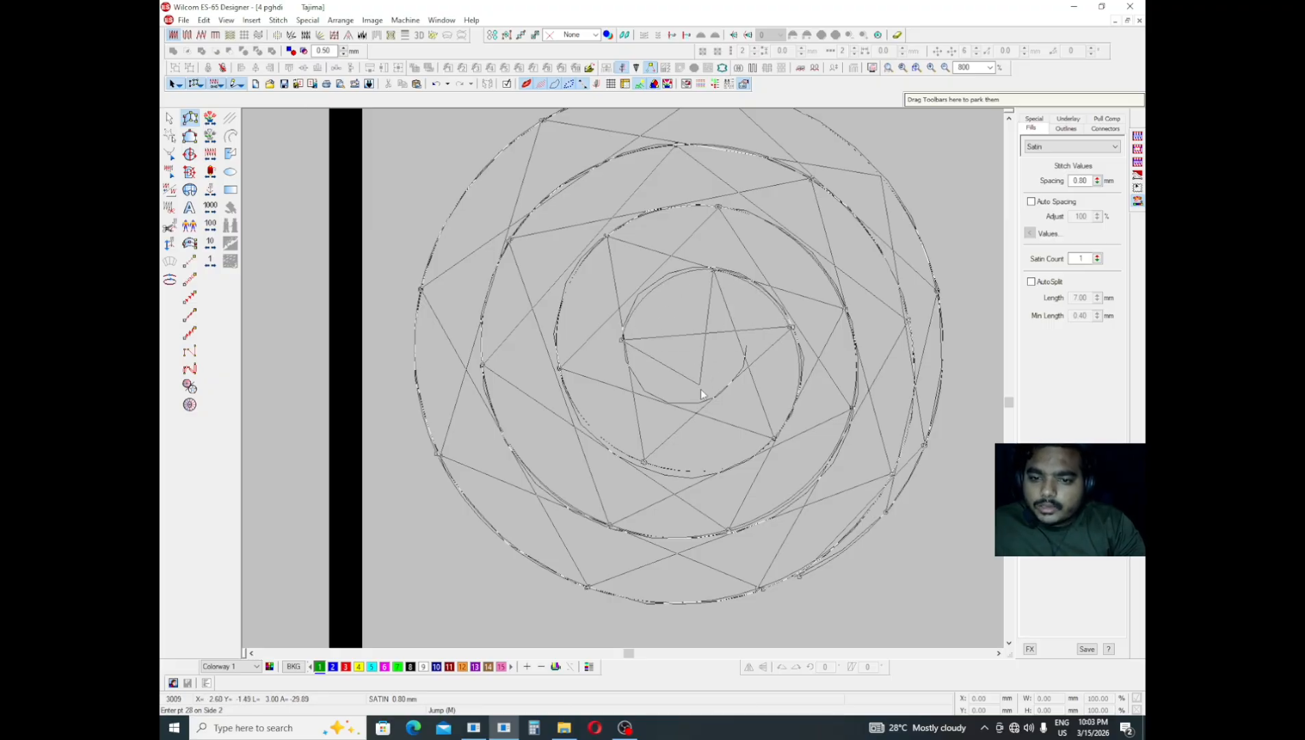
{"action": "right_click", "coordinate": [683, 402]}
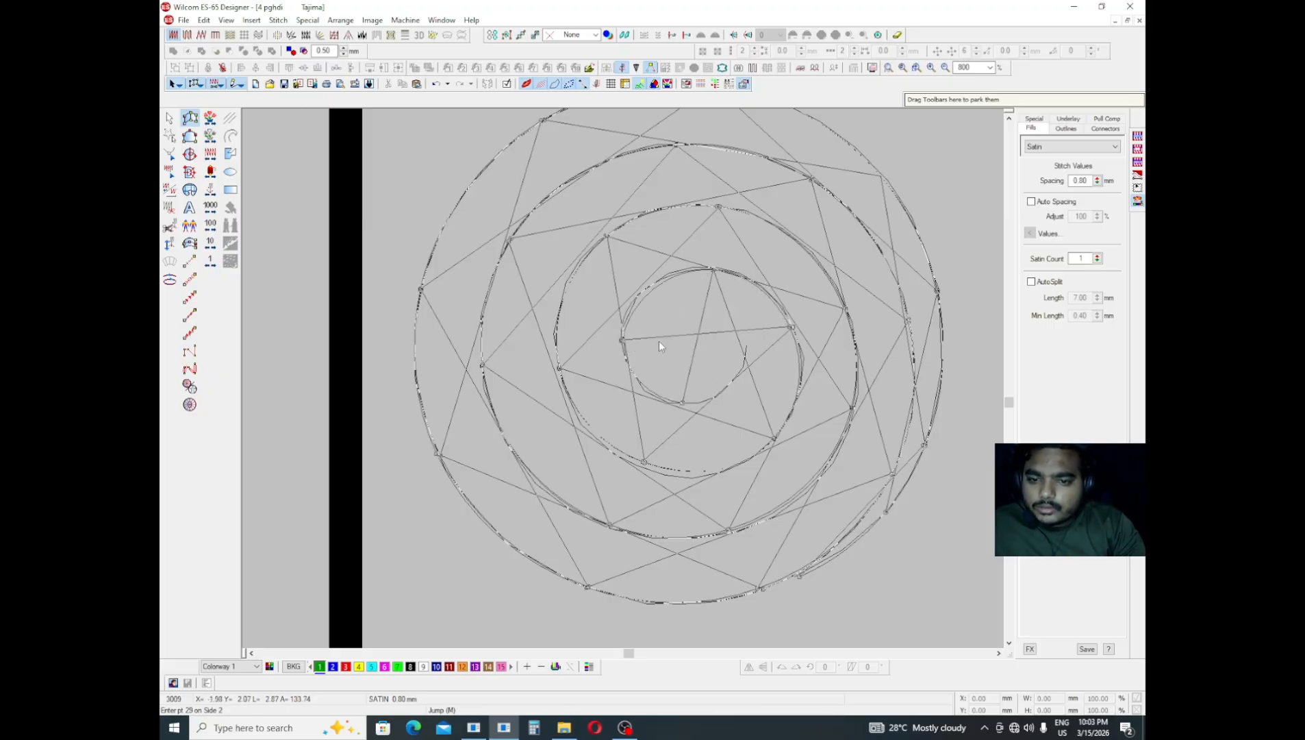
{"action": "right_click", "coordinate": [747, 346]}
{"action": "key", "text": "Return"}
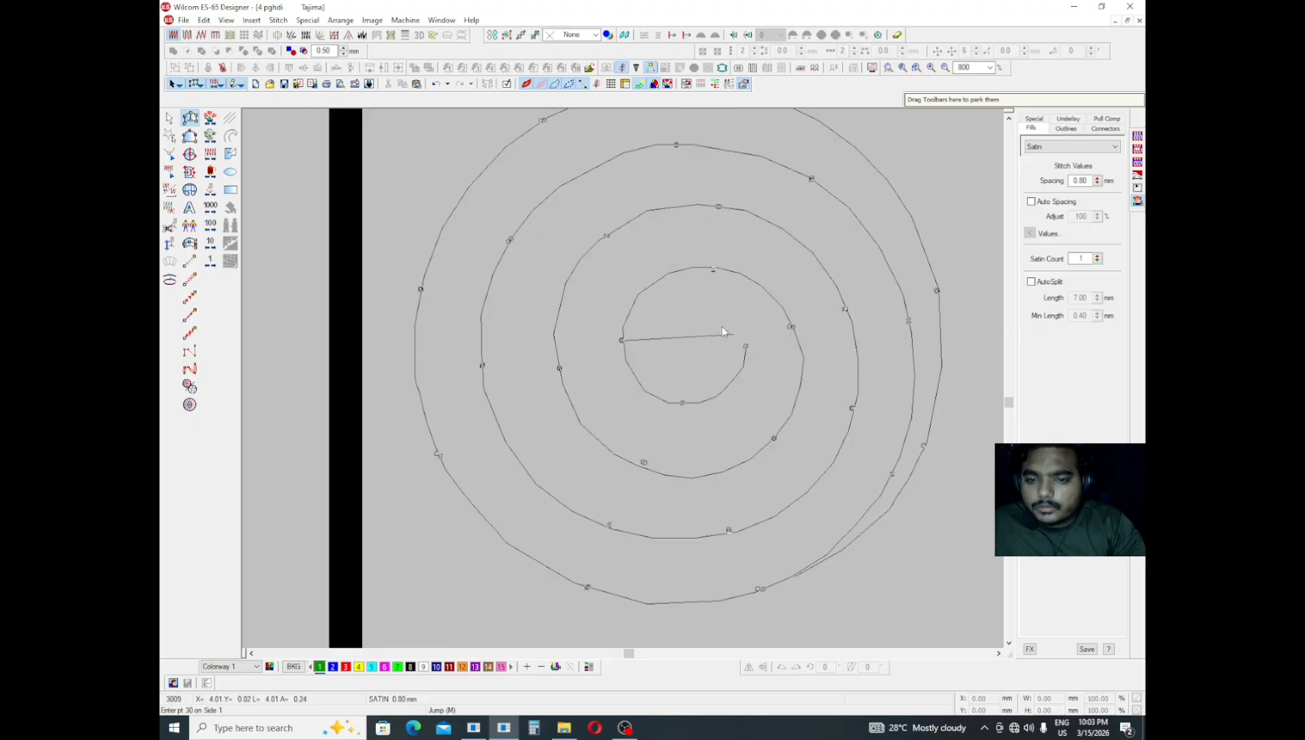
{"action": "scroll", "coordinate": [563, 219], "scroll_direction": "down", "scroll_amount": 1}
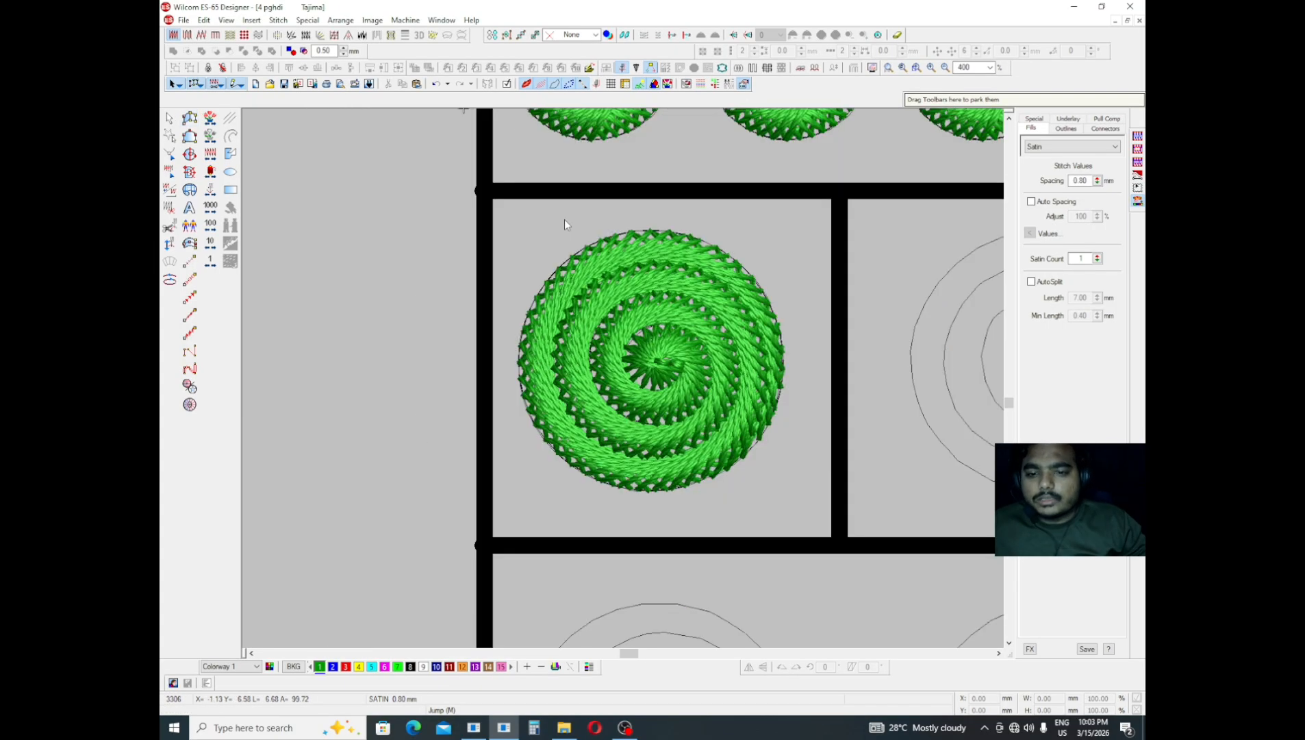
{"action": "scroll", "coordinate": [584, 358], "scroll_direction": "down", "scroll_amount": 1}
{"action": "key", "text": "Escape"}
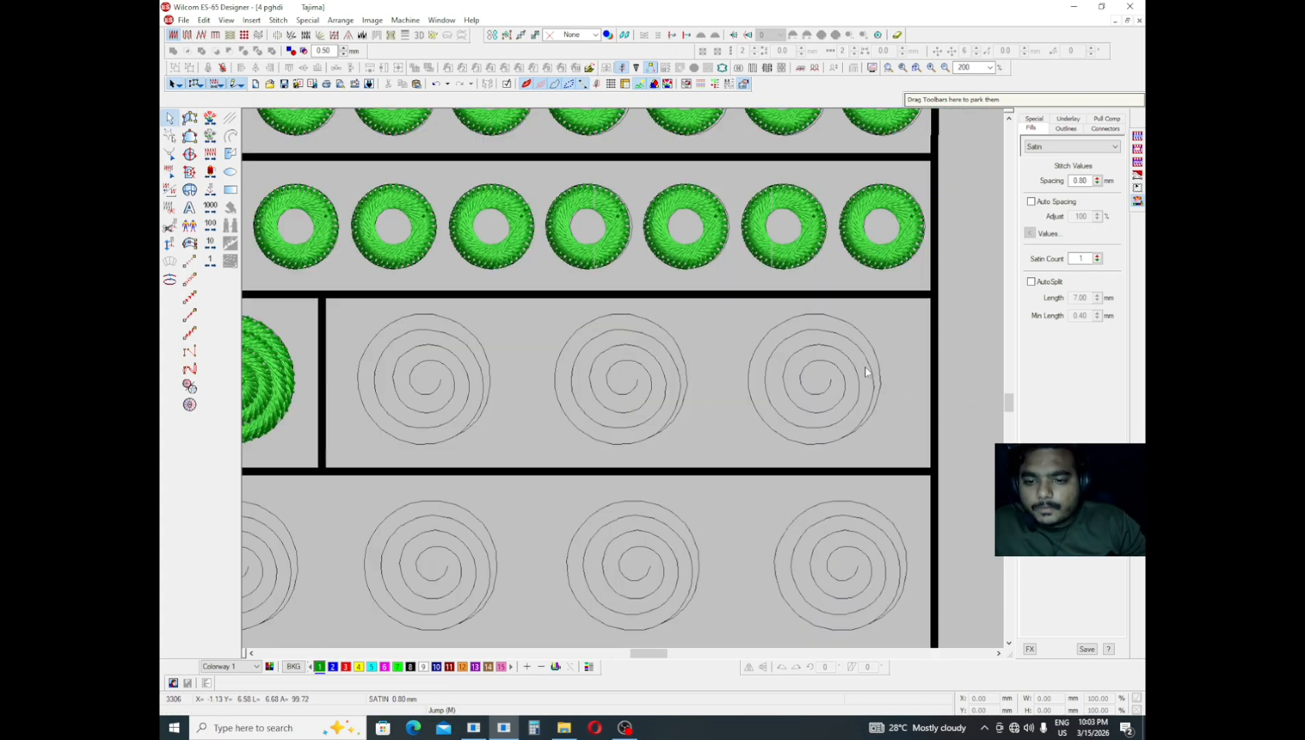
- Set the finished satin spiral's stitch spacing to 1.00 mm
{"action": "left_click", "coordinate": [287, 403]}
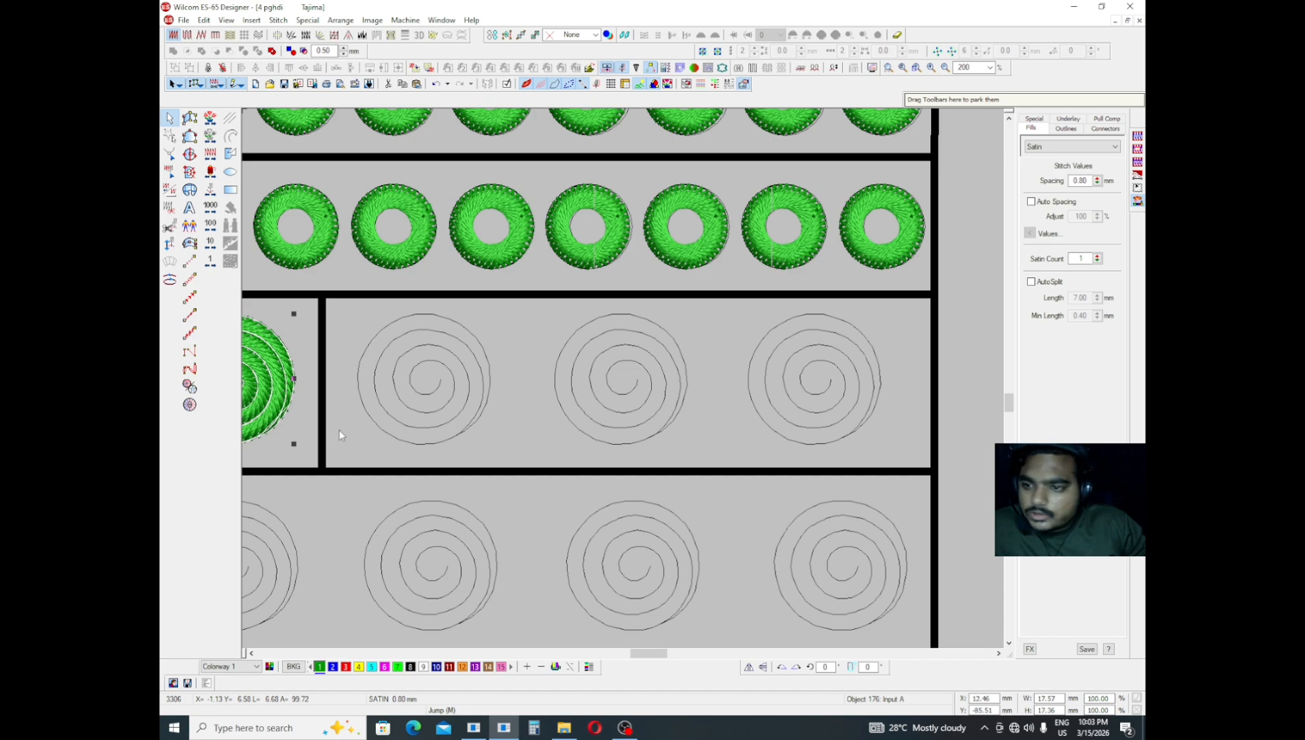
{"action": "left_click_drag", "start_coordinate": [1089, 181], "coordinate": [965, 176]}
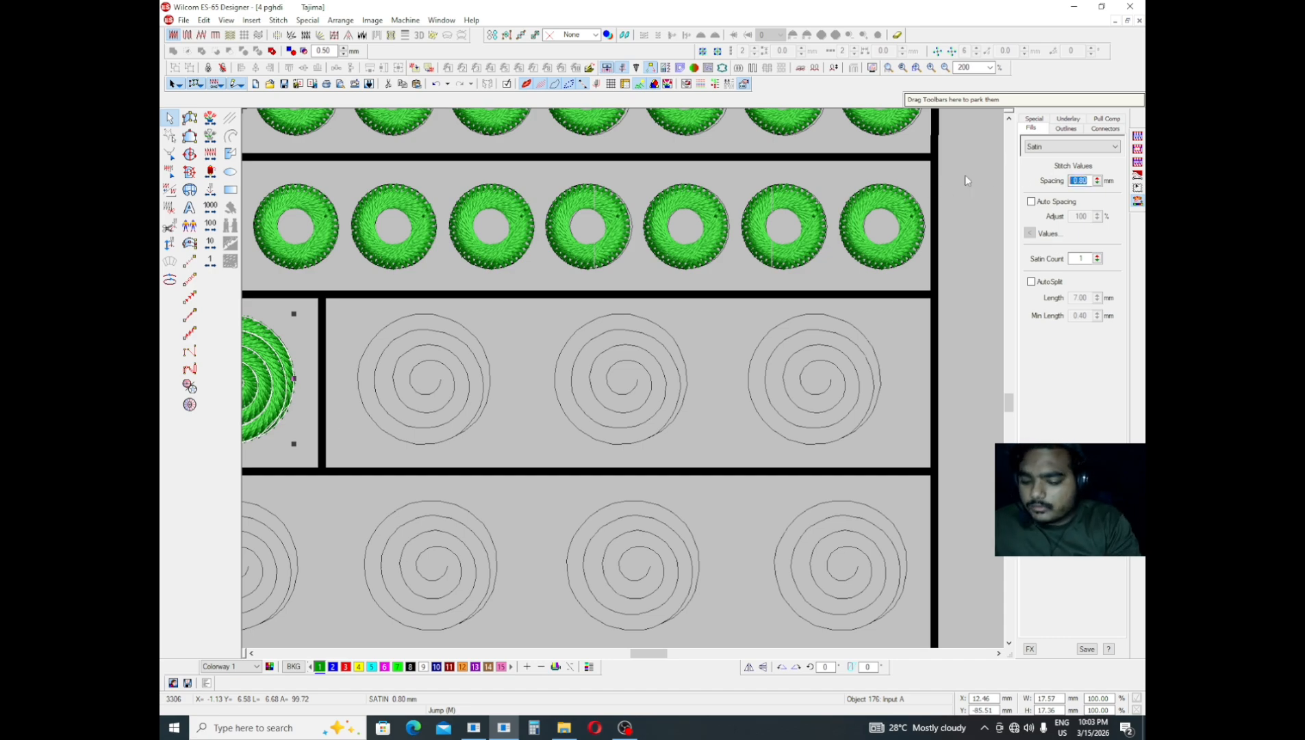
{"action": "type", "text": "1"}
{"action": "key", "text": "Return"}
{"action": "key", "text": "Escape"}
- Copy the satin spiral onto the three remaining spiral templates in the first spiral row
{"action": "key", "text": "p"}
{"action": "left_click_drag", "start_coordinate": [301, 424], "coordinate": [473, 411]}
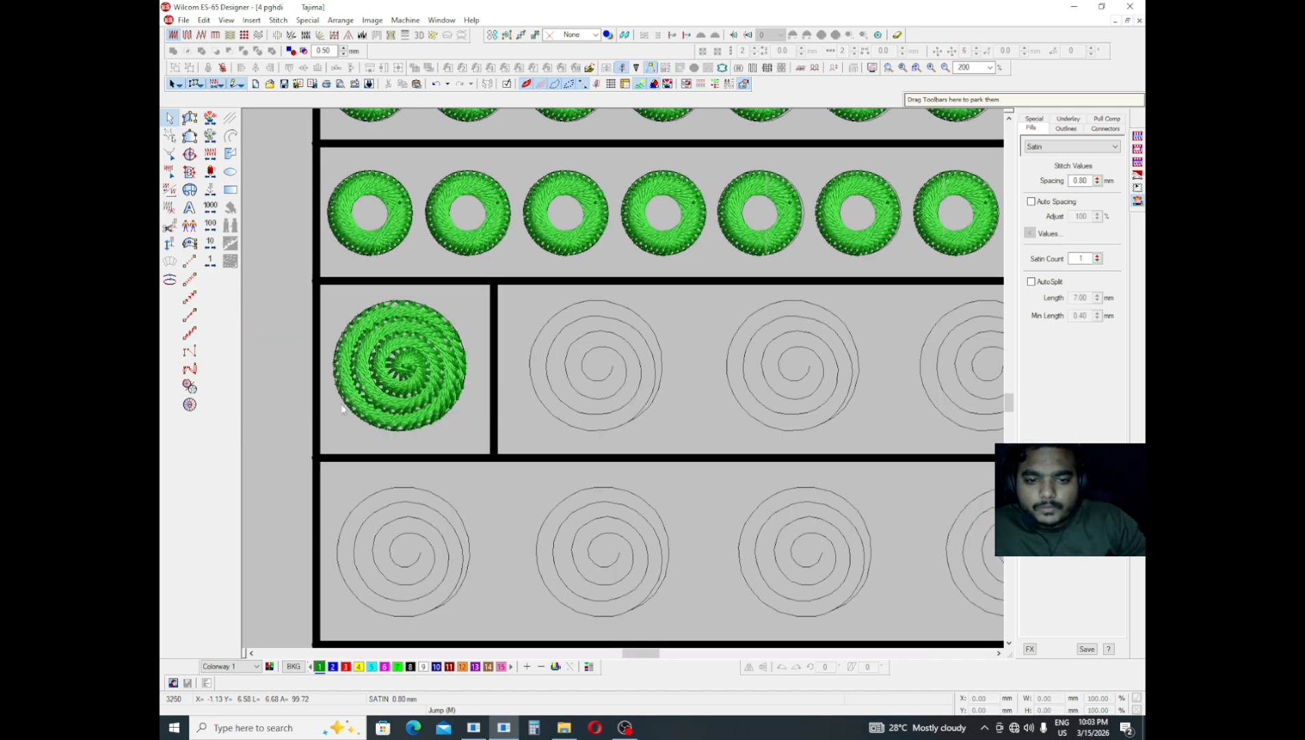
{"action": "left_click", "coordinate": [342, 409]}
{"action": "key", "text": "z"}
{"action": "left_click_drag", "start_coordinate": [434, 474], "coordinate": [569, 463]}
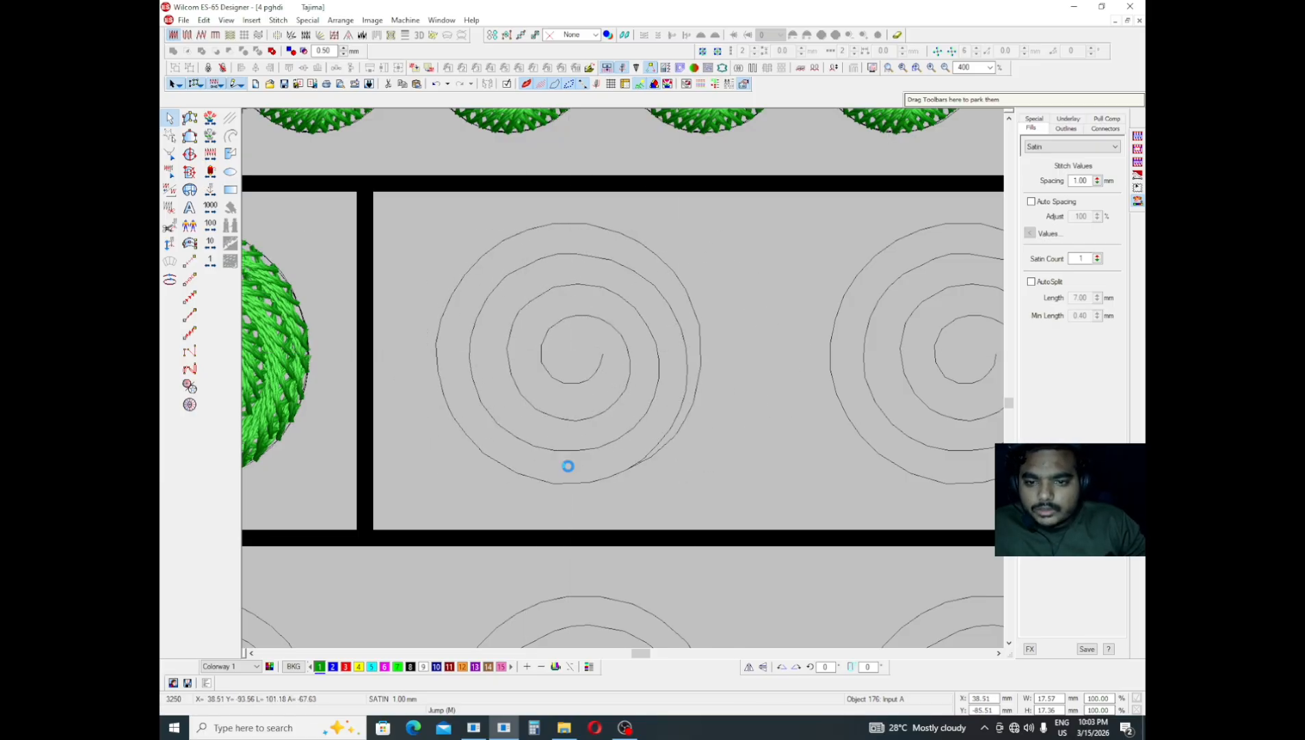
{"action": "key", "text": "shift+z"}
{"action": "mouse_move", "coordinate": [891, 444]}
{"action": "left_mouse_down"}
{"action": "mouse_move", "coordinate": [627, 388]}
{"action": "mouse_move", "coordinate": [808, 391]}
{"action": "left_mouse_up"}
{"action": "key", "text": "shift+z"}
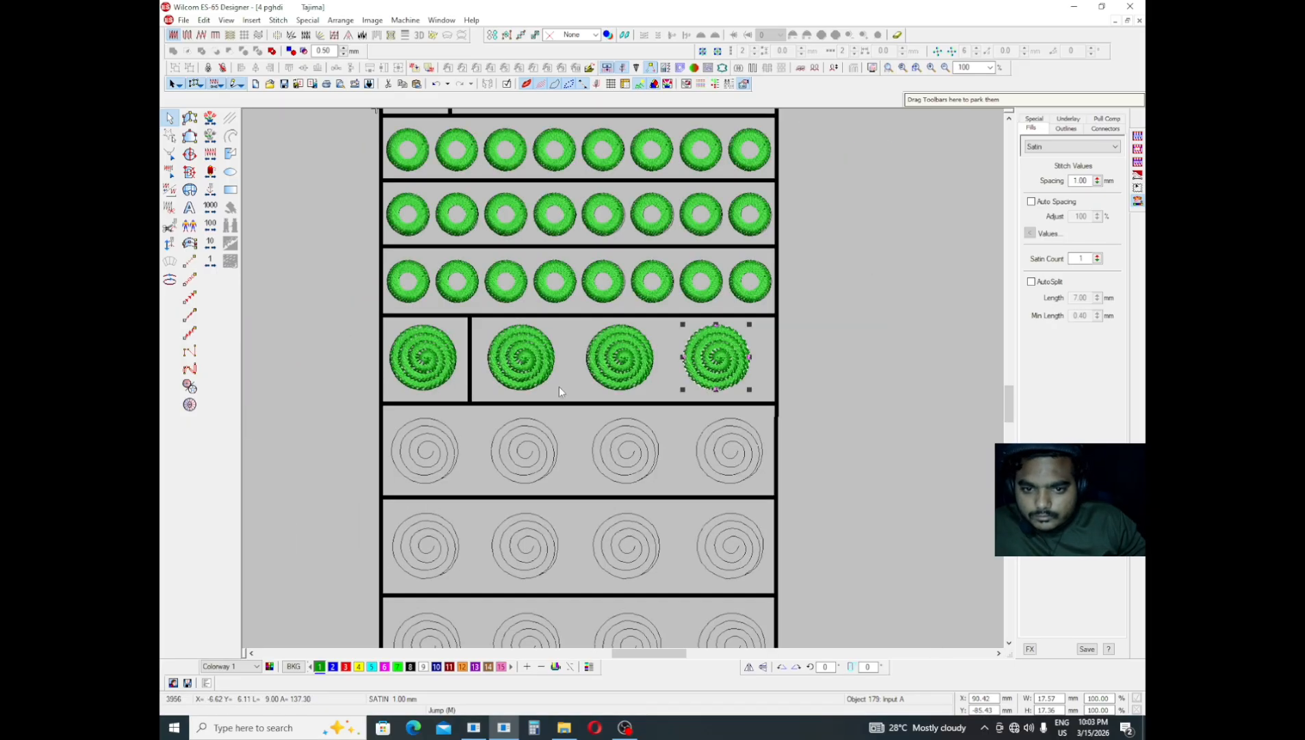
- Duplicate the satin spirals onto the four templates of the second spiral row
{"action": "key", "text": "z"}
{"action": "left_click", "coordinate": [426, 325]}
{"action": "mouse_move", "coordinate": [426, 325]}
{"action": "left_mouse_down"}
{"action": "mouse_move", "coordinate": [382, 424]}
{"action": "mouse_move", "coordinate": [394, 472]}
{"action": "mouse_move", "coordinate": [825, 445]}
{"action": "mouse_move", "coordinate": [809, 443]}
{"action": "left_mouse_up"}
{"action": "middle_click", "coordinate": [807, 414]}
{"action": "mouse_move", "coordinate": [626, 455]}
{"action": "left_mouse_down"}
{"action": "mouse_move", "coordinate": [850, 455]}
{"action": "mouse_move", "coordinate": [835, 454]}
{"action": "left_mouse_up"}
{"action": "key", "text": "Escape"}
- Copy the second spiral row's four satin spirals onto the templates of the third and fourth spiral rows
{"action": "scroll", "coordinate": [835, 411], "scroll_direction": "down", "scroll_amount": 1}
{"action": "left_click_drag", "start_coordinate": [878, 397], "coordinate": [349, 472]}
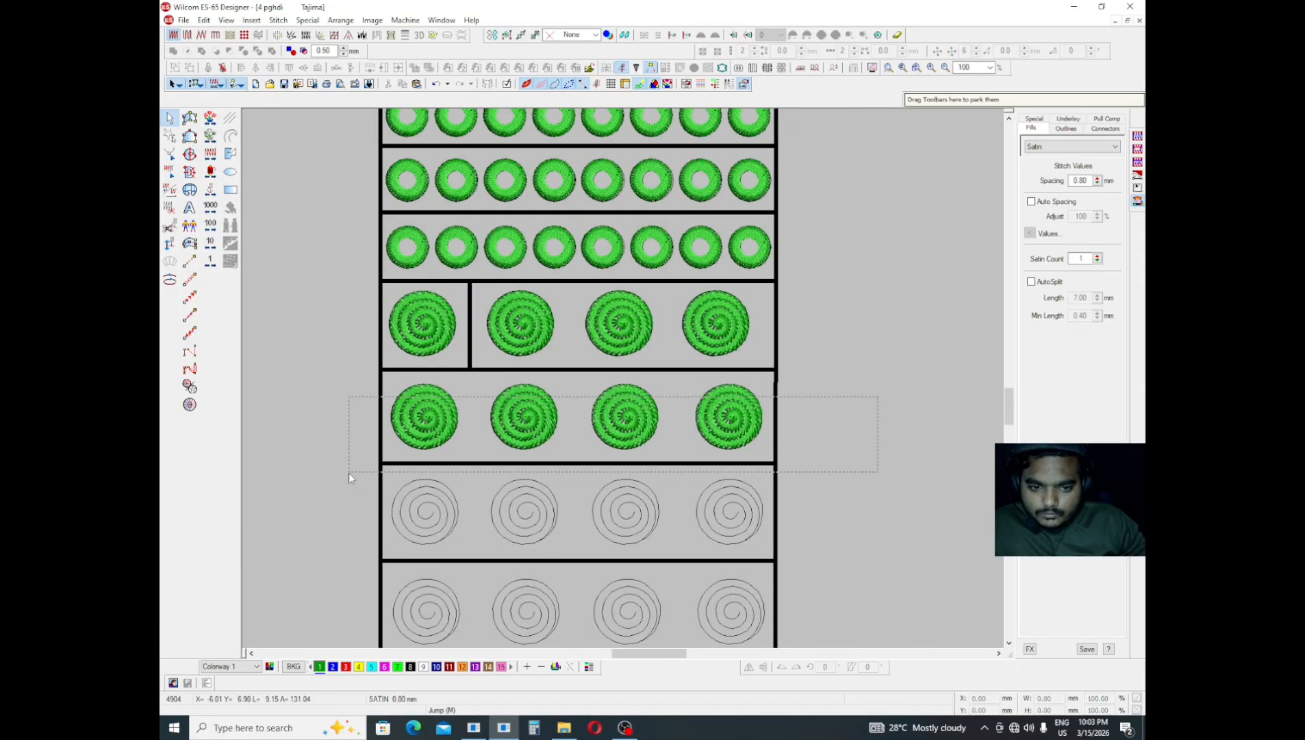
{"action": "middle_click", "coordinate": [449, 438]}
{"action": "mouse_move", "coordinate": [805, 367]}
{"action": "left_mouse_down"}
{"action": "mouse_move", "coordinate": [443, 434]}
{"action": "mouse_move", "coordinate": [469, 492]}
{"action": "mouse_move", "coordinate": [624, 552]}
{"action": "mouse_move", "coordinate": [720, 476]}
{"action": "mouse_move", "coordinate": [721, 450]}
{"action": "left_mouse_up"}
{"action": "scroll", "coordinate": [688, 443], "scroll_direction": "up", "scroll_amount": 1}
{"action": "scroll", "coordinate": [657, 432], "scroll_direction": "down", "scroll_amount": 3}
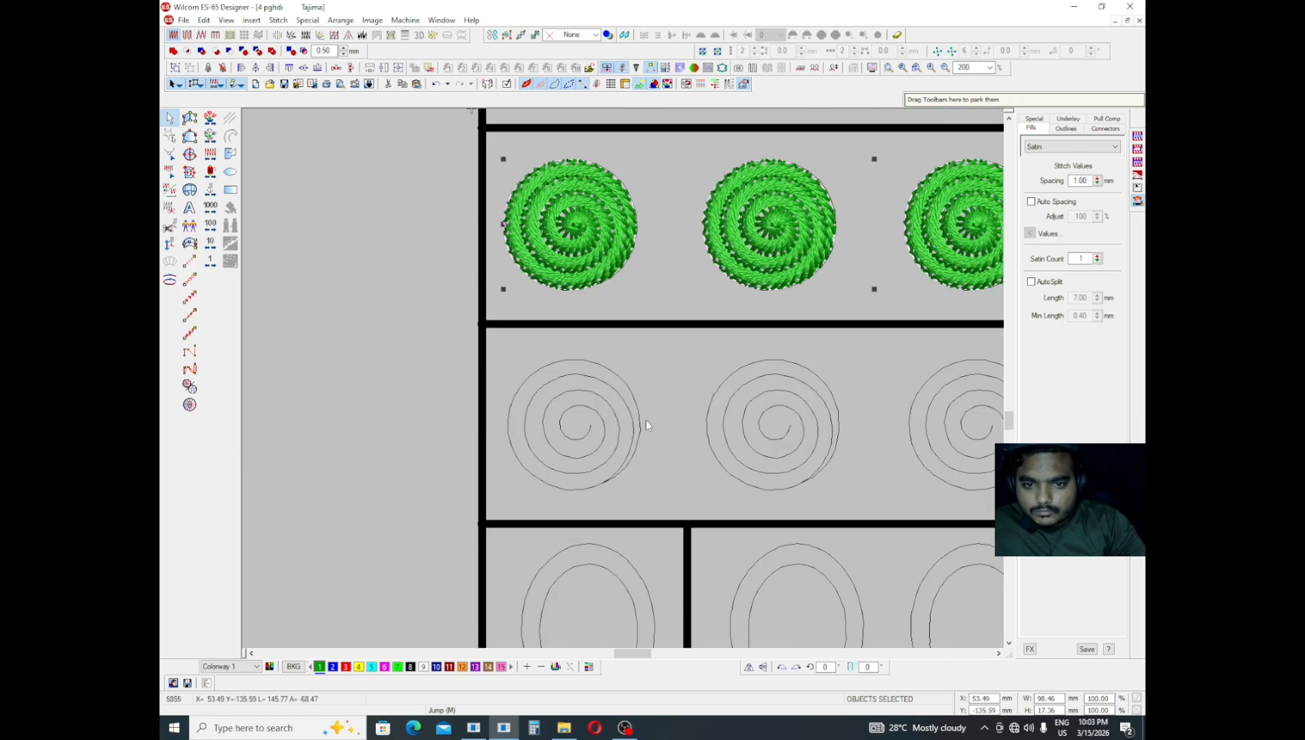
{"action": "left_click_drag", "start_coordinate": [771, 225], "coordinate": [772, 424]}
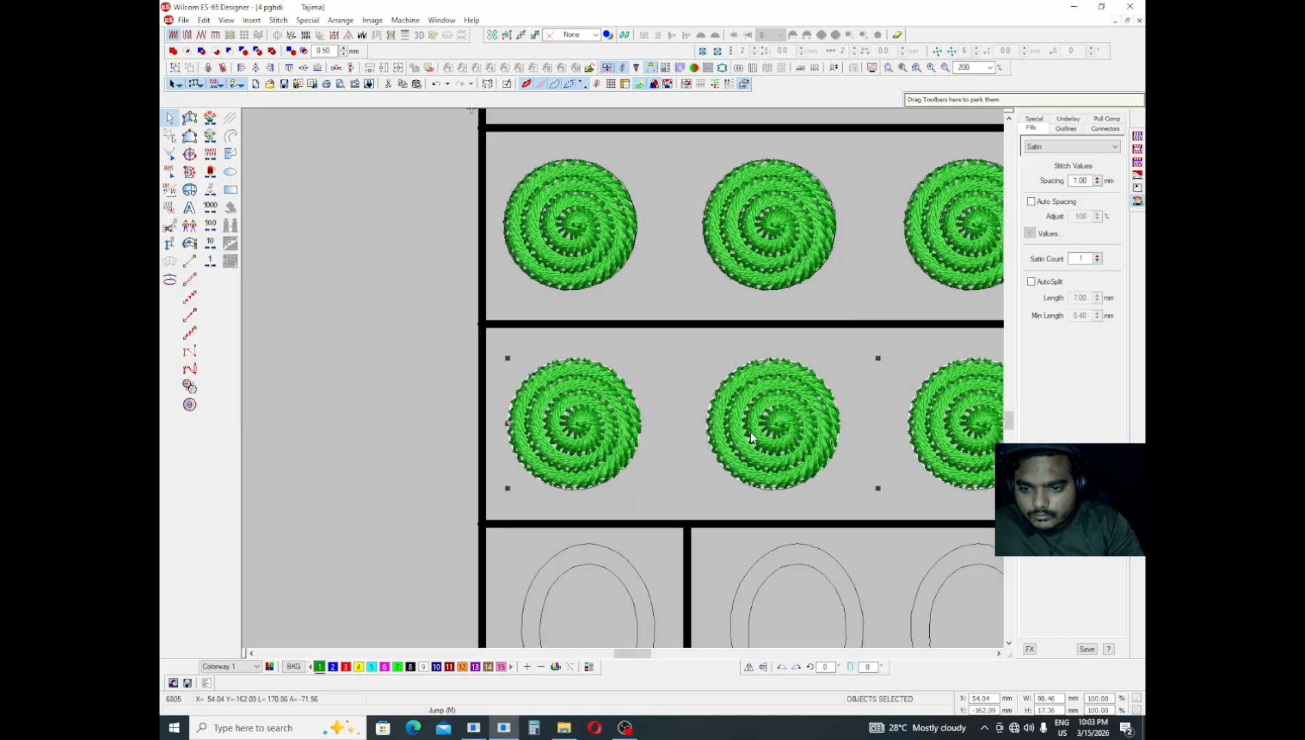
{"action": "scroll", "coordinate": [751, 432], "scroll_direction": "down", "scroll_amount": 5}
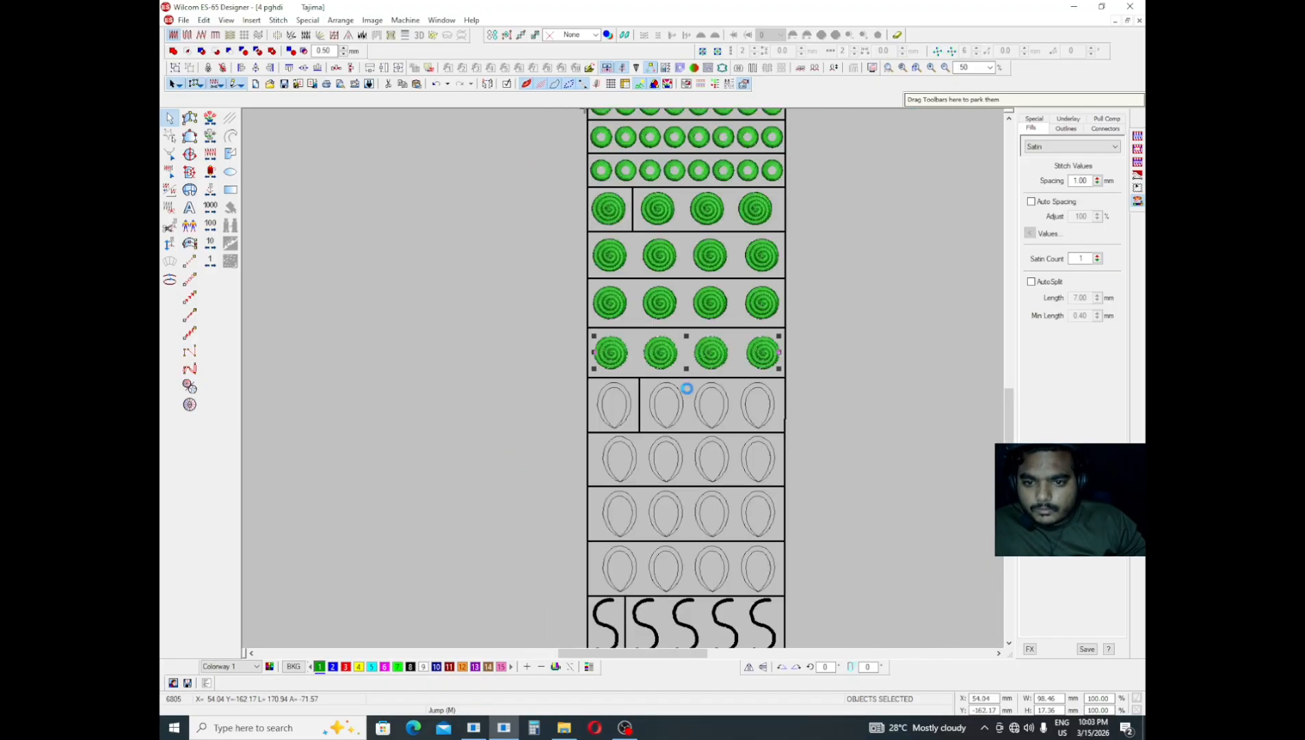
{"action": "key", "text": "Escape"}
- Start an Input A satin shape at the first teardrop's bottom tip and place side points up its lower right side
{"action": "scroll", "coordinate": [681, 376], "scroll_direction": "up", "scroll_amount": 3}
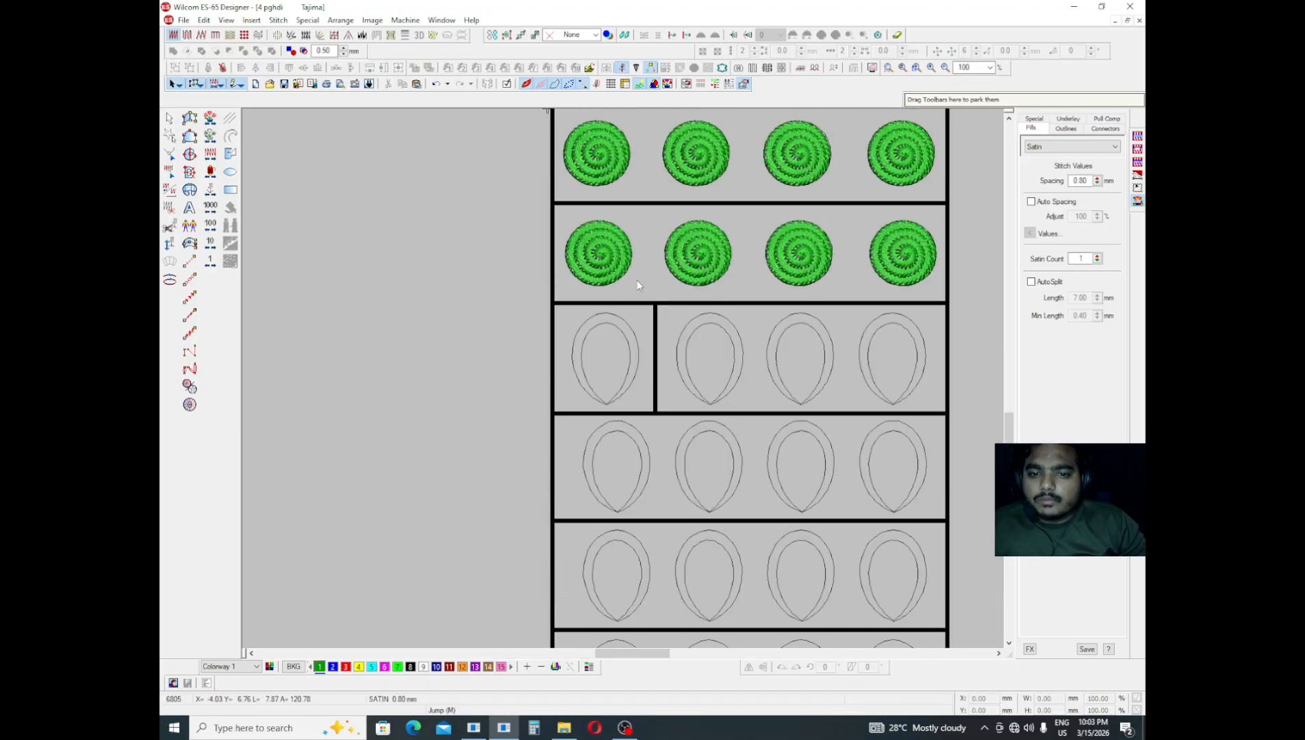
{"action": "scroll", "coordinate": [657, 242], "scroll_direction": "up", "scroll_amount": 4}
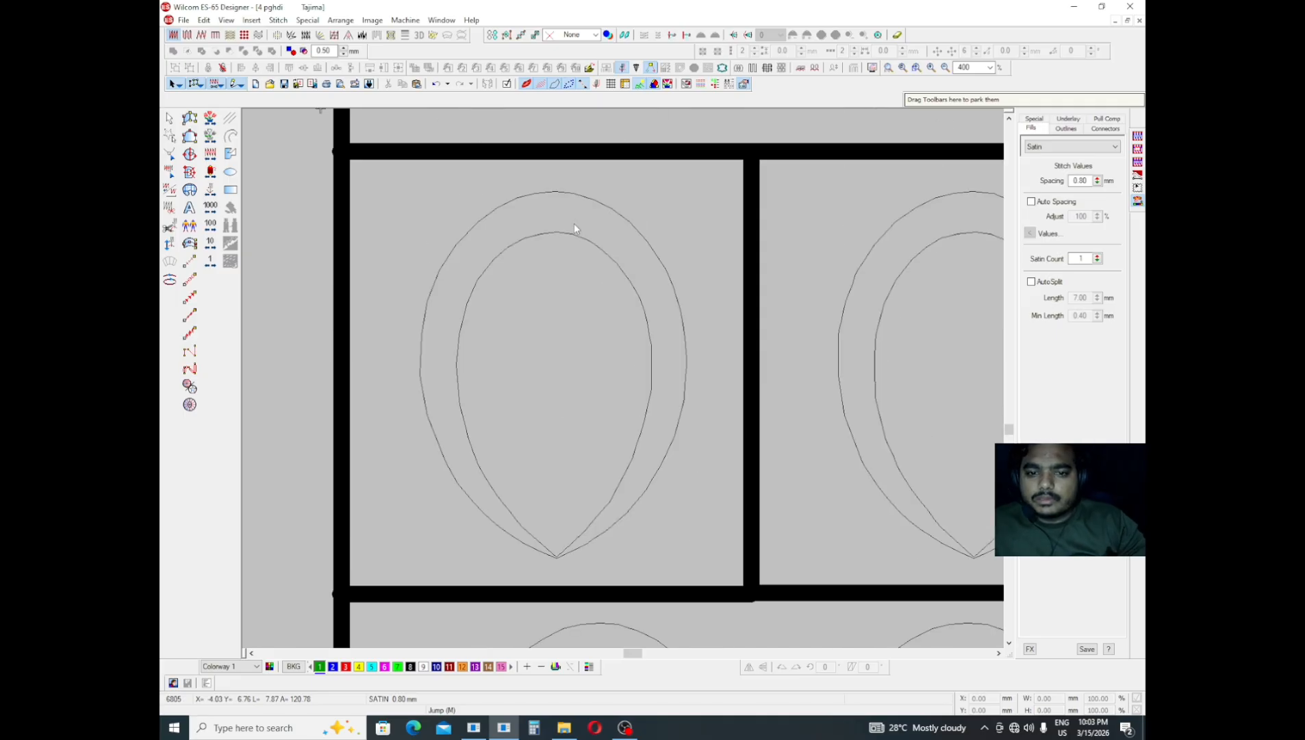
{"action": "left_click", "coordinate": [190, 135]}
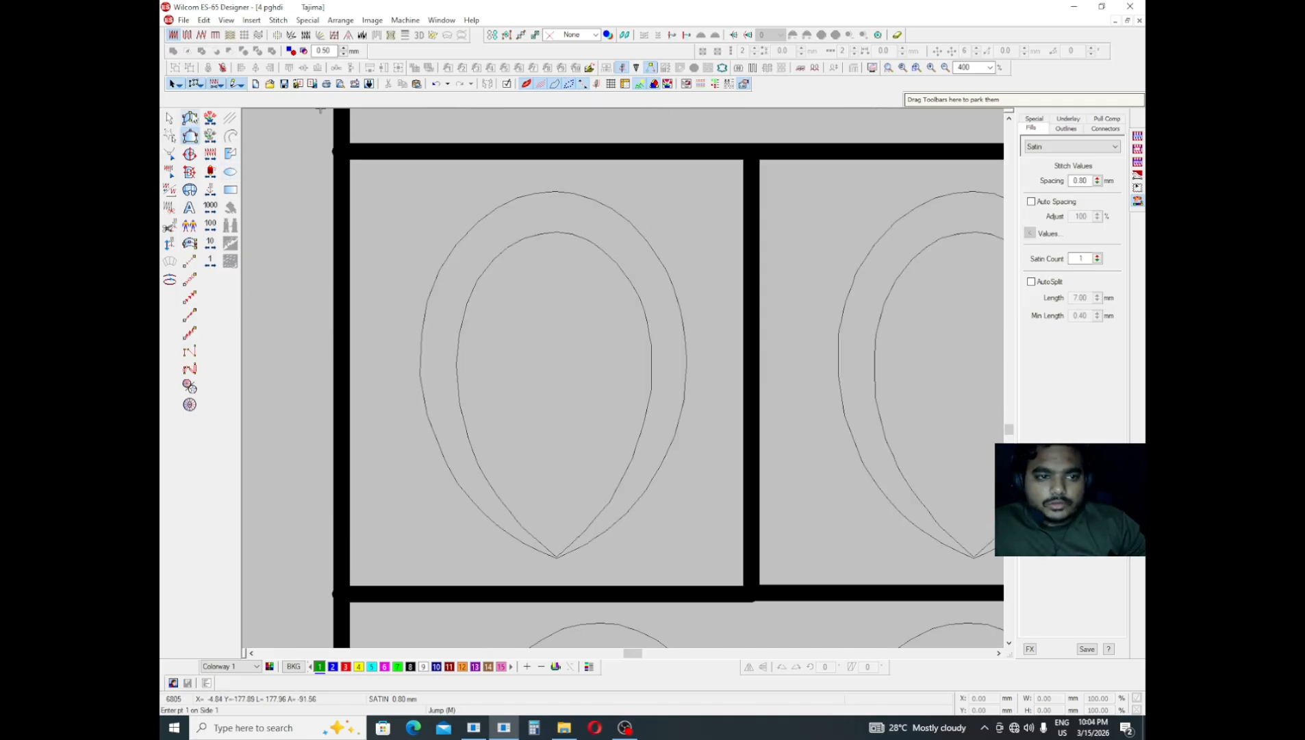
{"action": "left_click", "coordinate": [192, 118]}
{"action": "scroll", "coordinate": [446, 394], "scroll_direction": "up", "scroll_amount": 1}
{"action": "scroll", "coordinate": [537, 457], "scroll_direction": "down", "scroll_amount": 1}
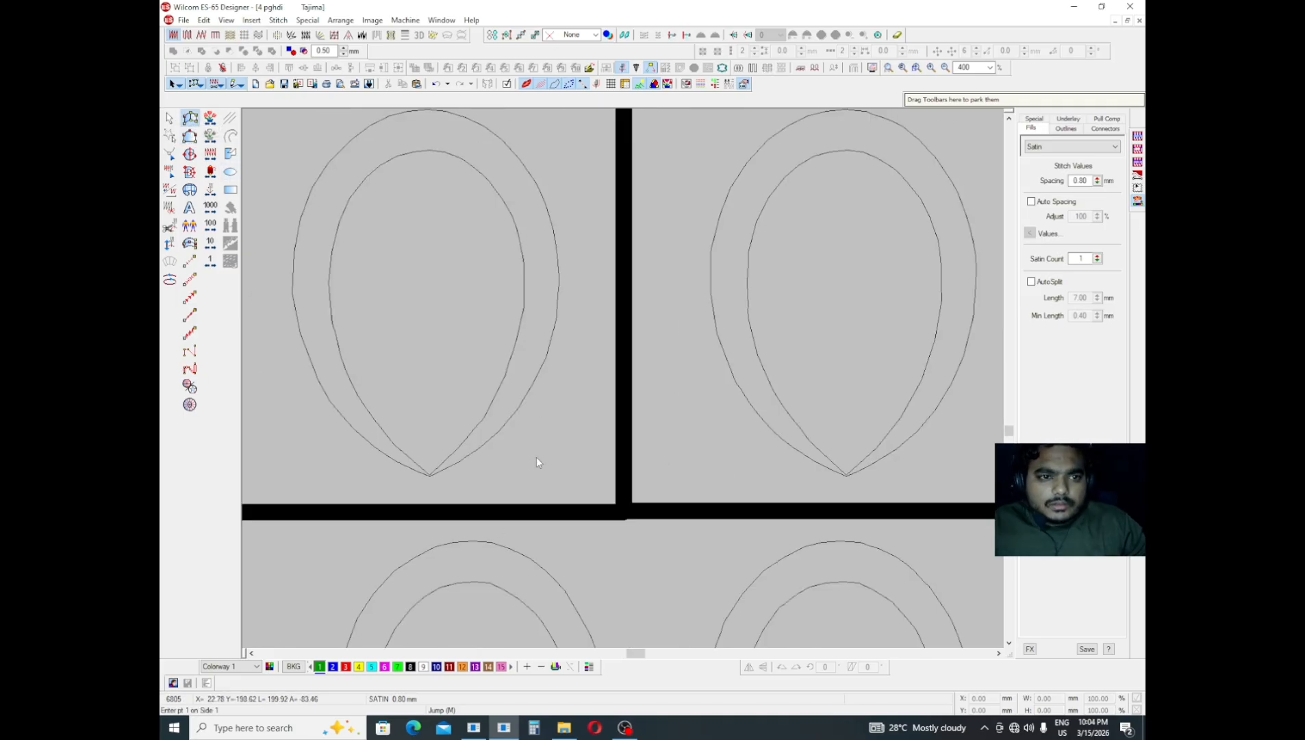
{"action": "scroll", "coordinate": [536, 457], "scroll_direction": "up", "scroll_amount": 1}
{"action": "left_click_drag", "start_coordinate": [248, 569], "coordinate": [597, 431]}
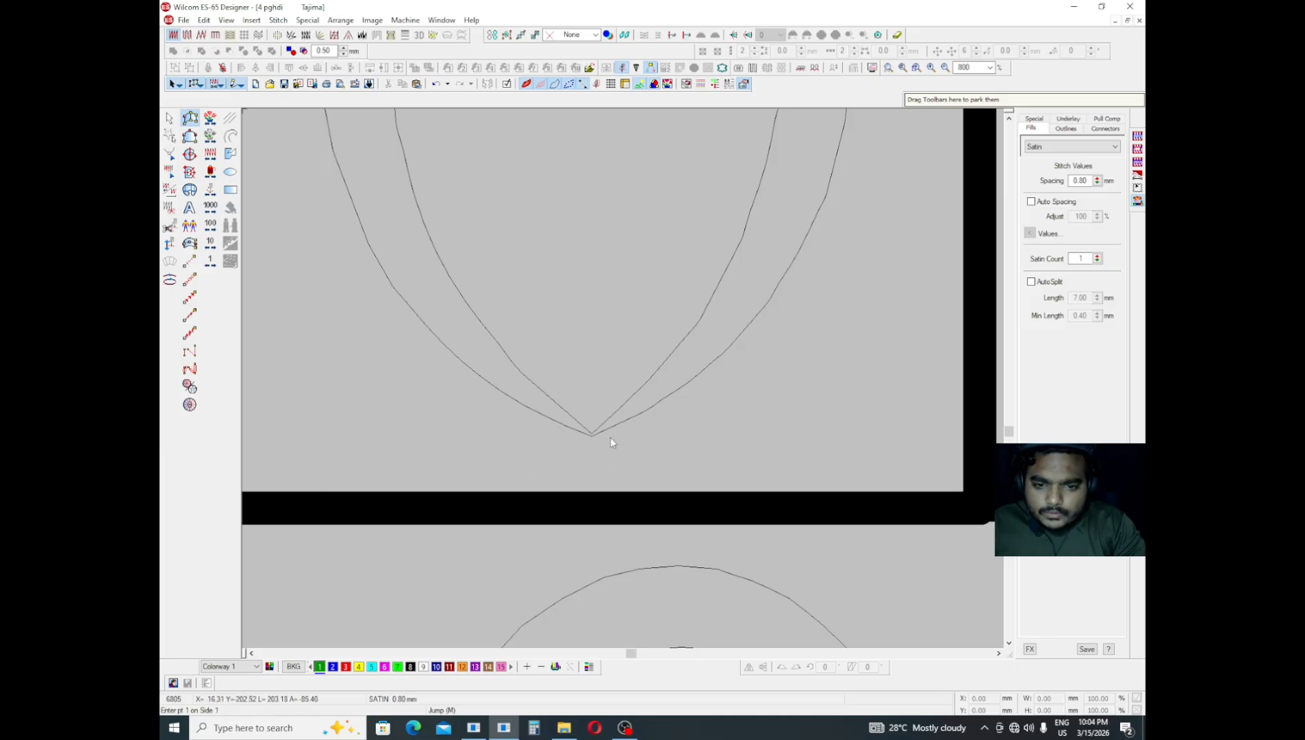
{"action": "left_click", "coordinate": [592, 434]}
{"action": "left_click", "coordinate": [827, 190]}
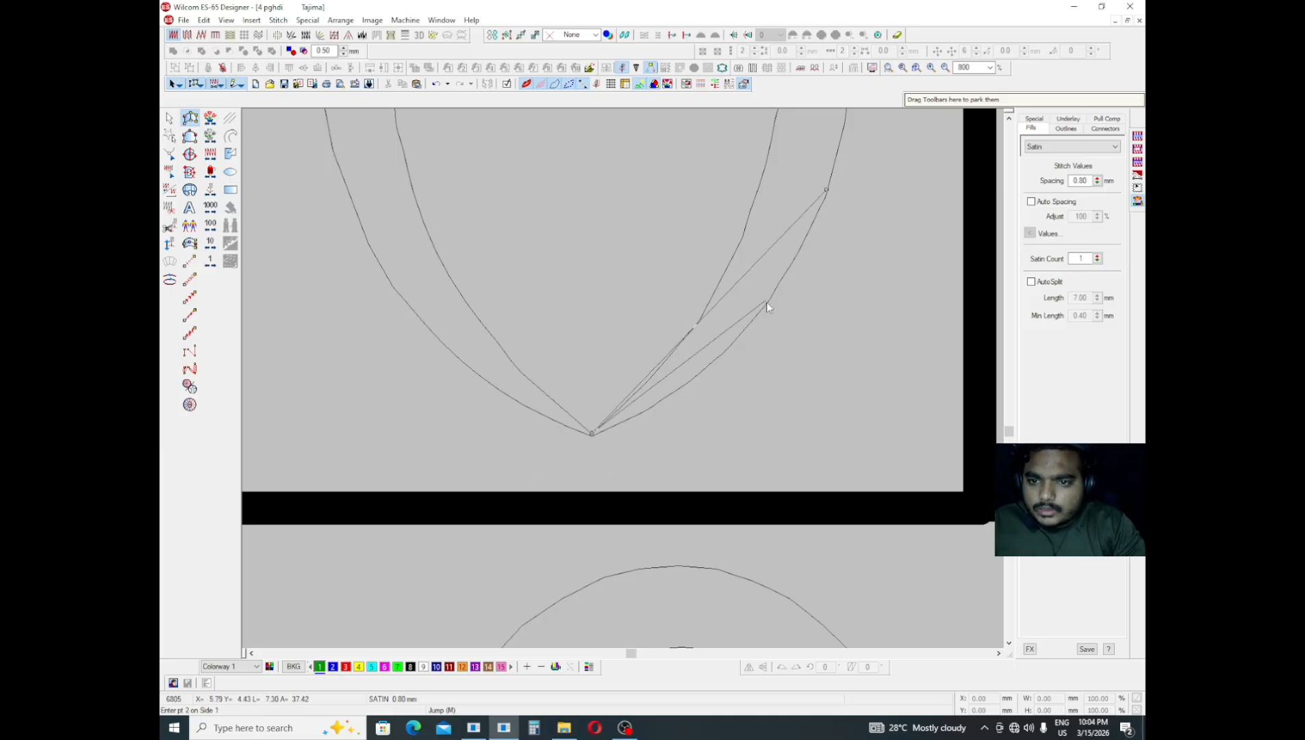
{"action": "left_click", "coordinate": [721, 353]}
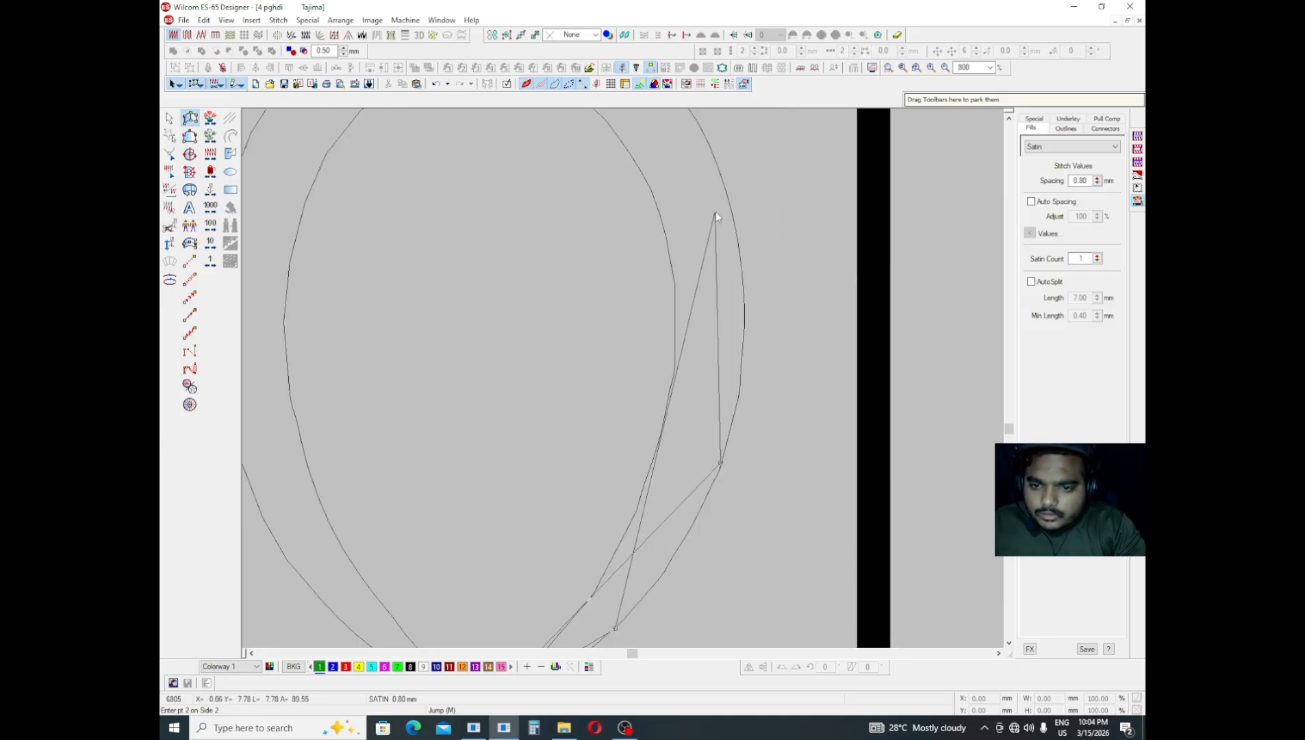
- Continue the satin shape with staggered side points up the teardrop's right side and across its top
{"action": "left_click", "coordinate": [723, 182]}
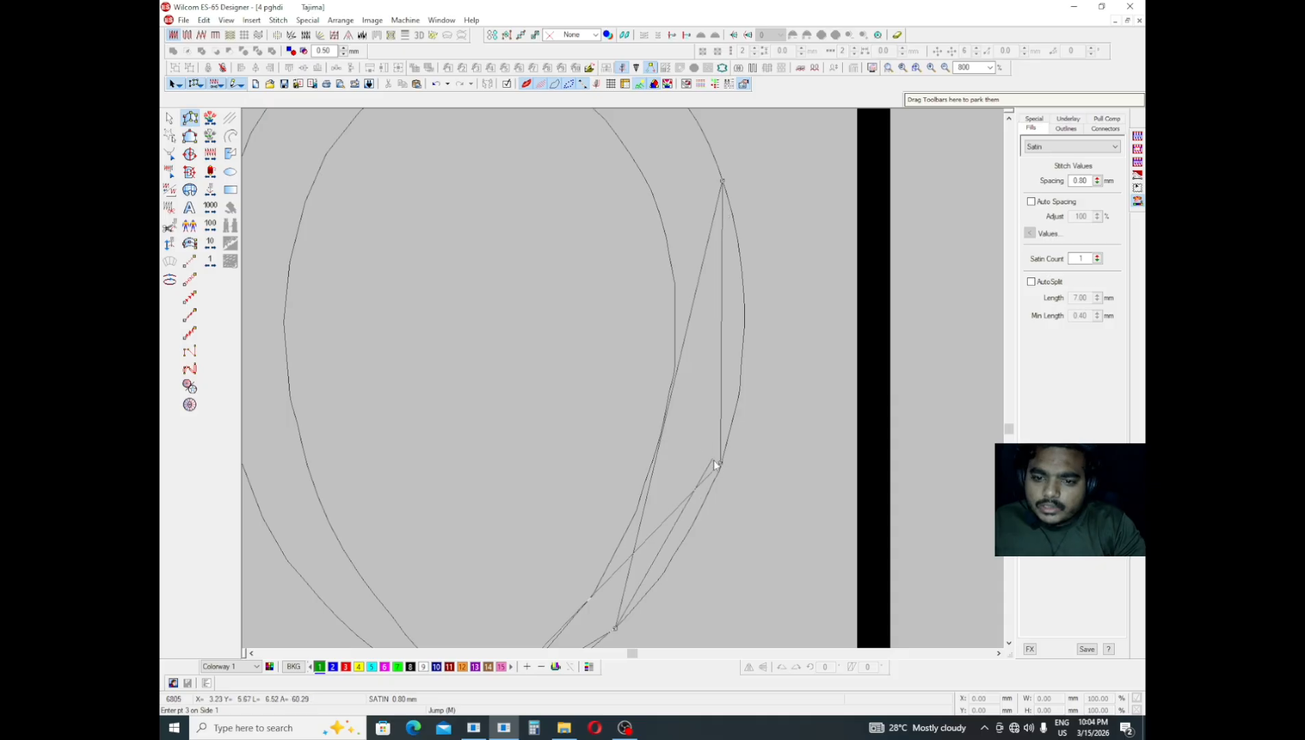
{"action": "left_click", "coordinate": [616, 150]}
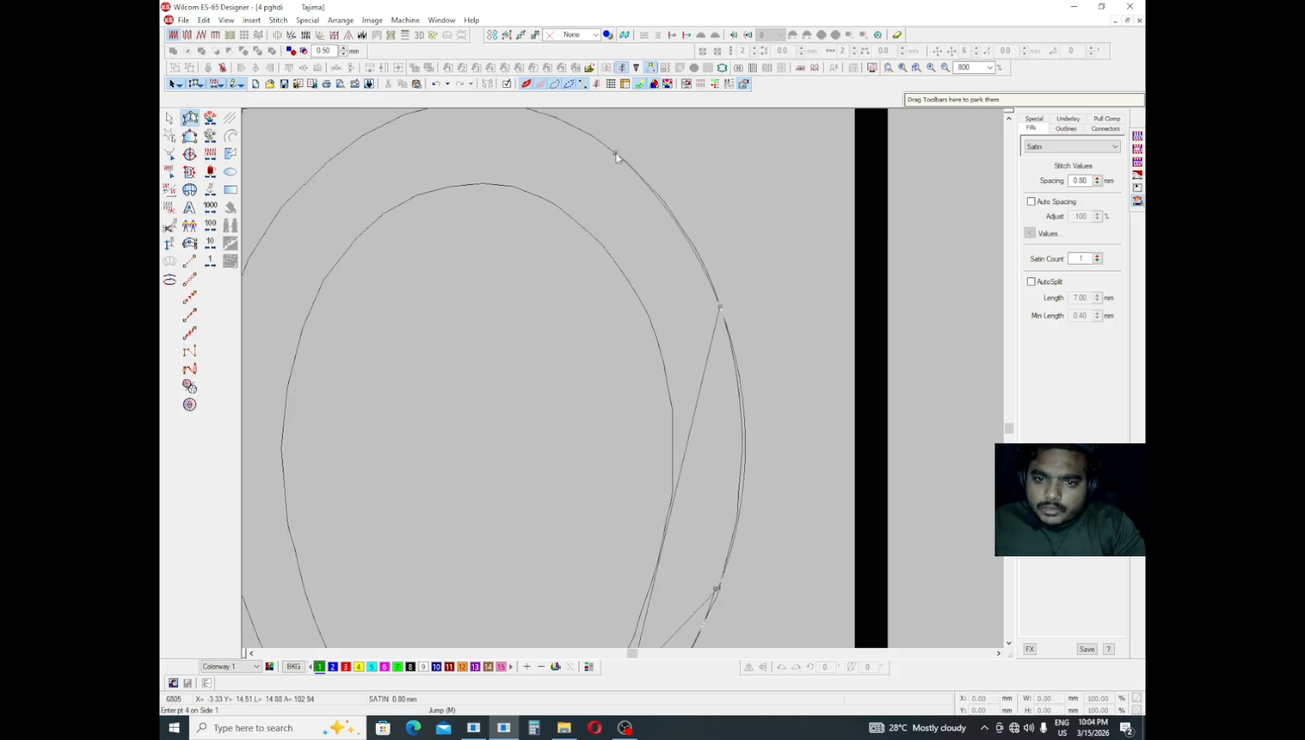
{"action": "left_click", "coordinate": [724, 310]}
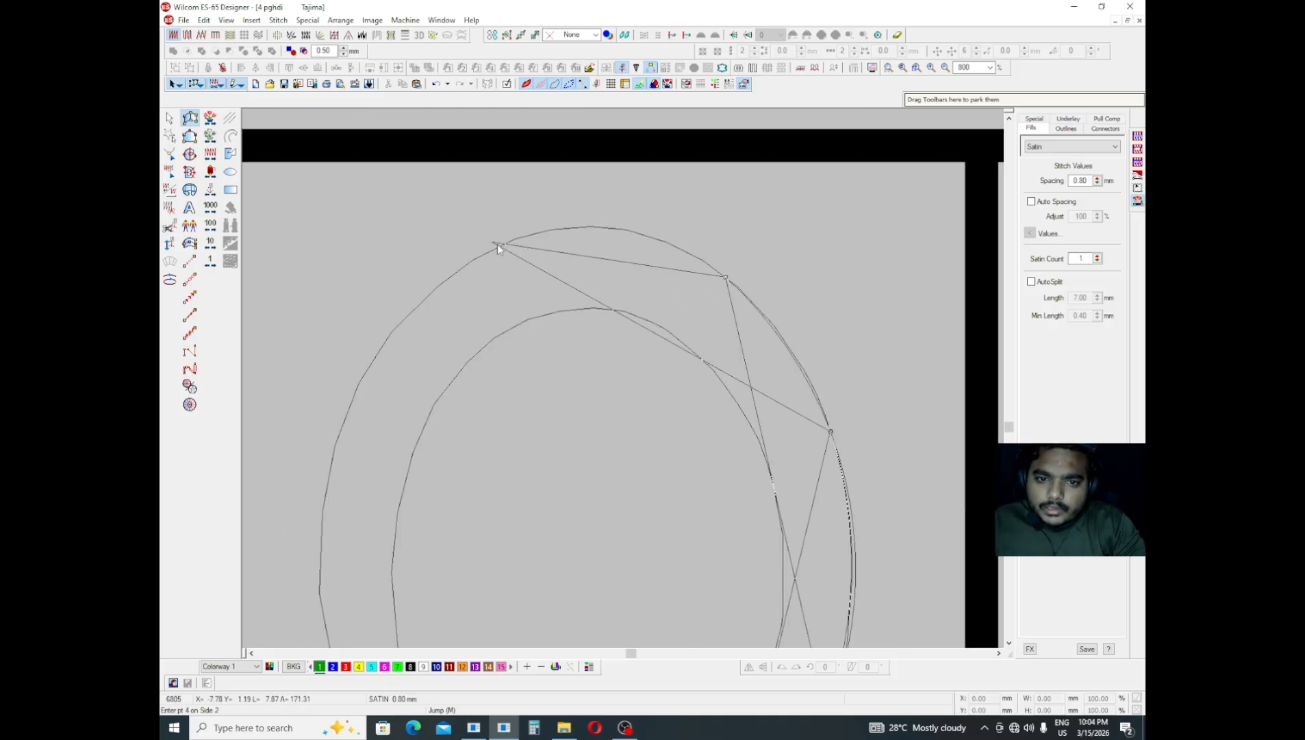
{"action": "left_click", "coordinate": [721, 275]}
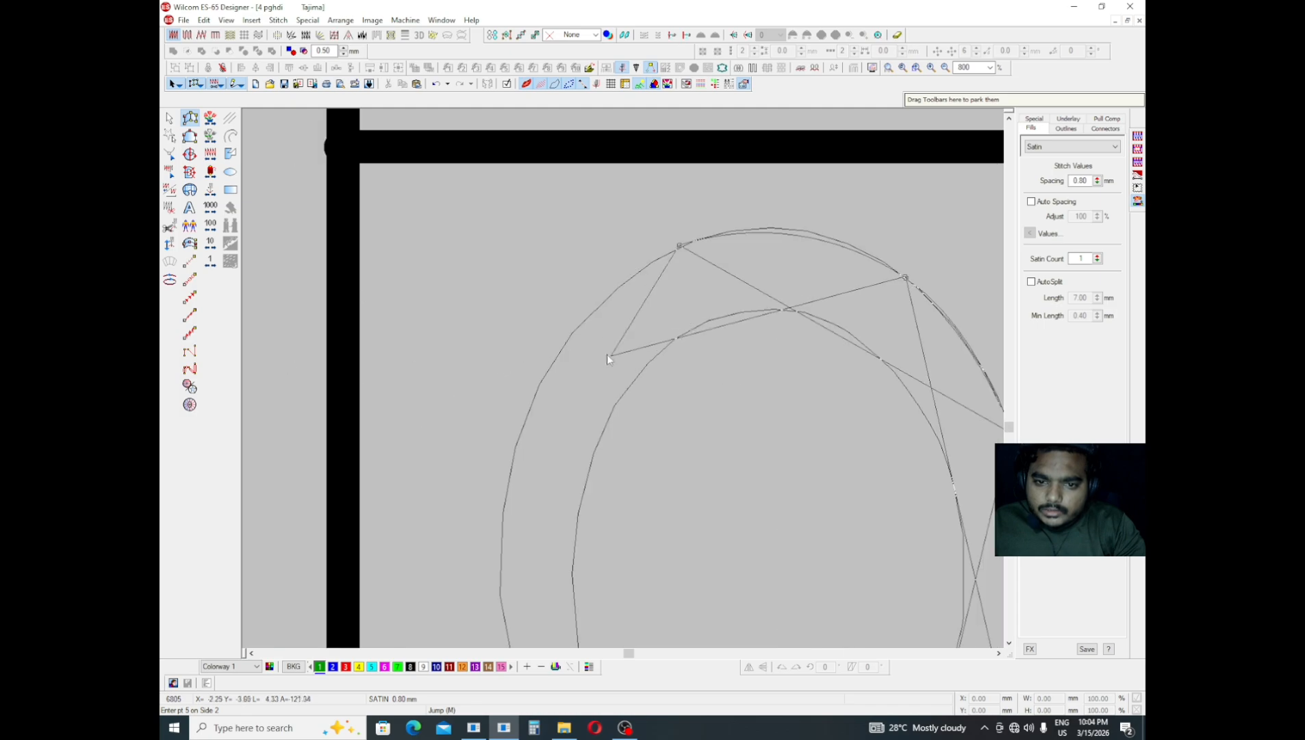
- Continue the satin shape with staggered side points from the teardrop's top down its left side
{"action": "left_click", "coordinate": [561, 355]}
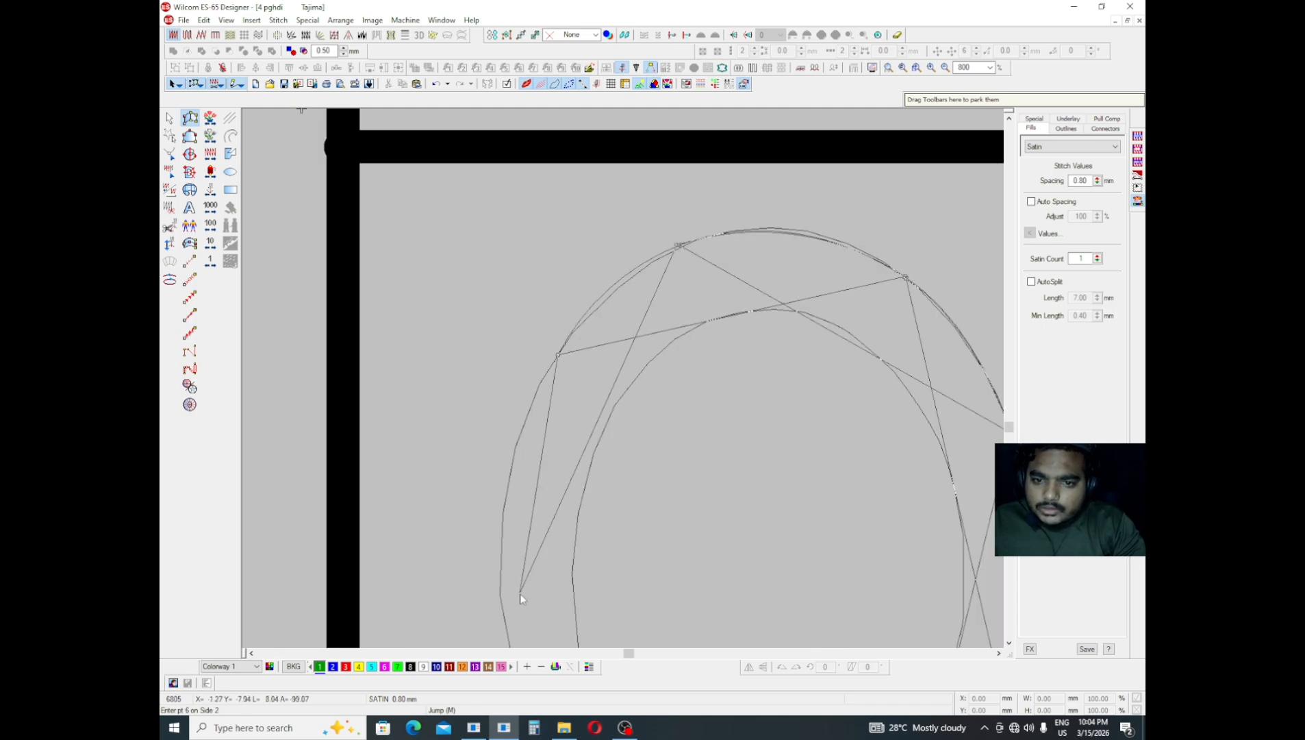
{"action": "left_click", "coordinate": [565, 533]}
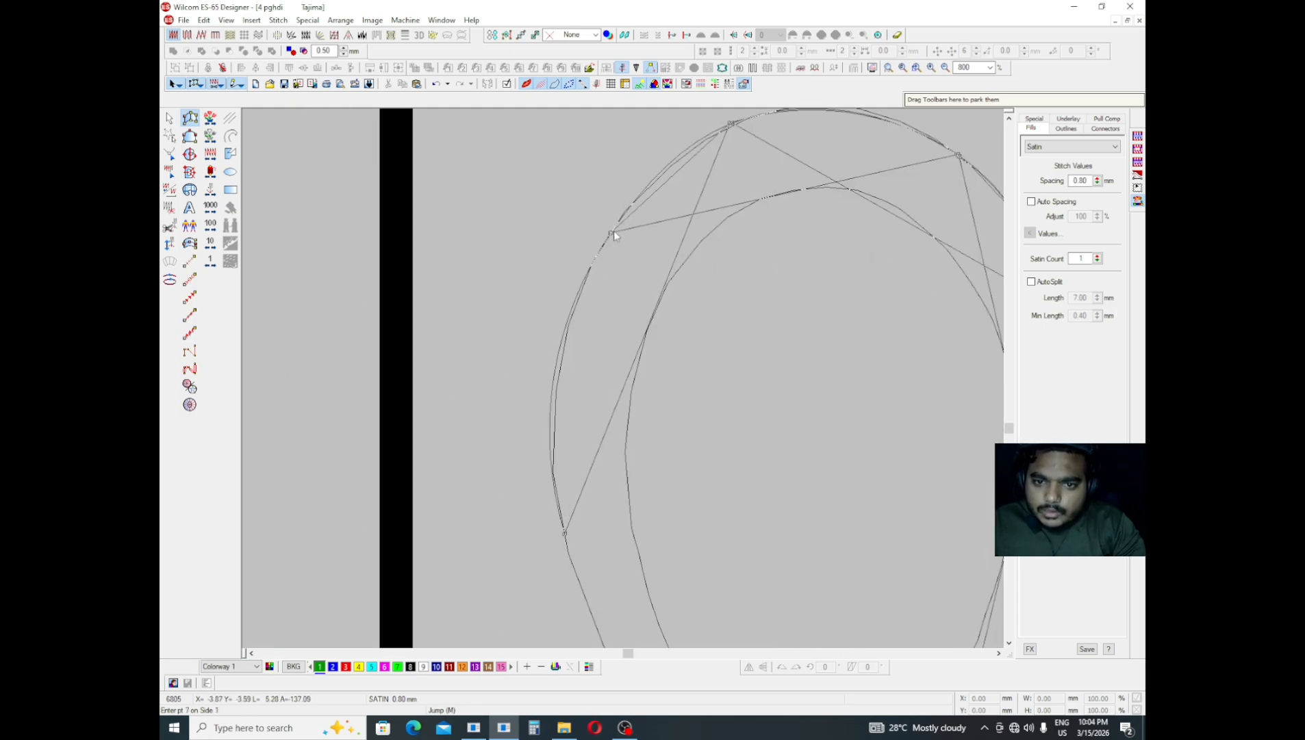
{"action": "left_click", "coordinate": [638, 580]}
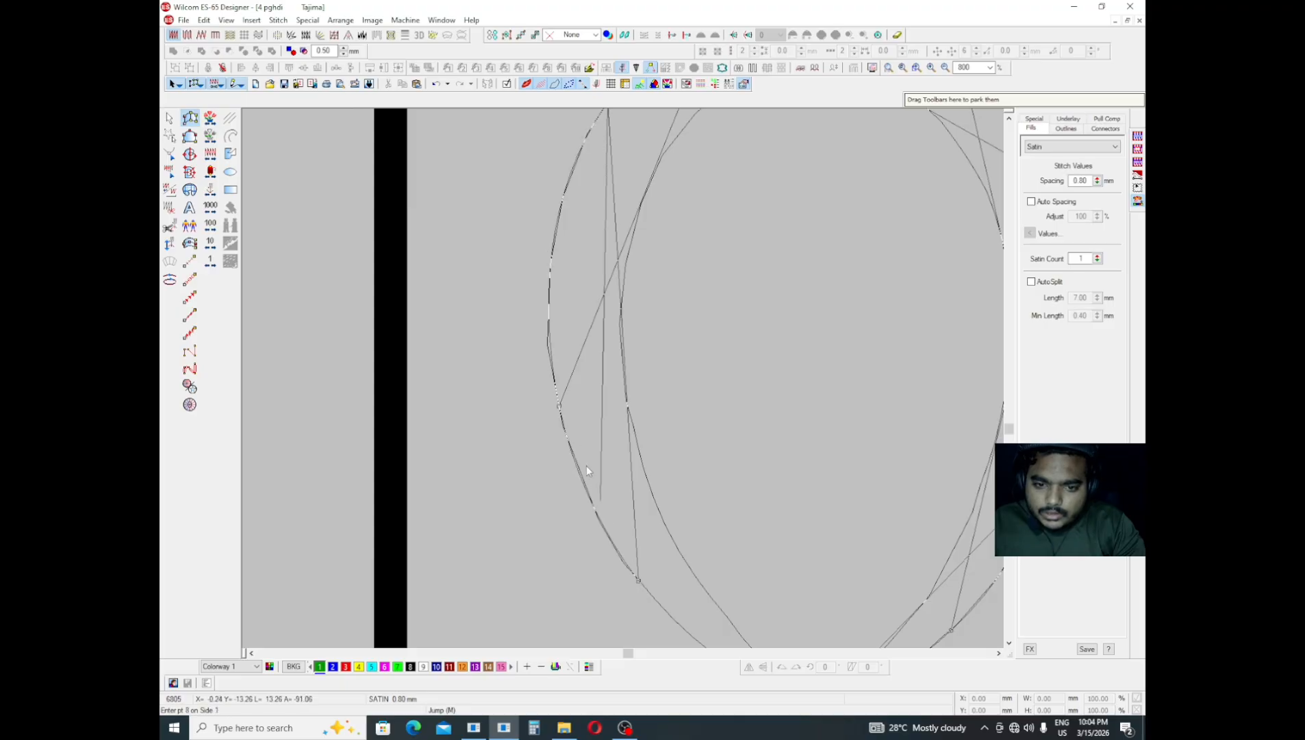
{"action": "left_click", "coordinate": [558, 405]}
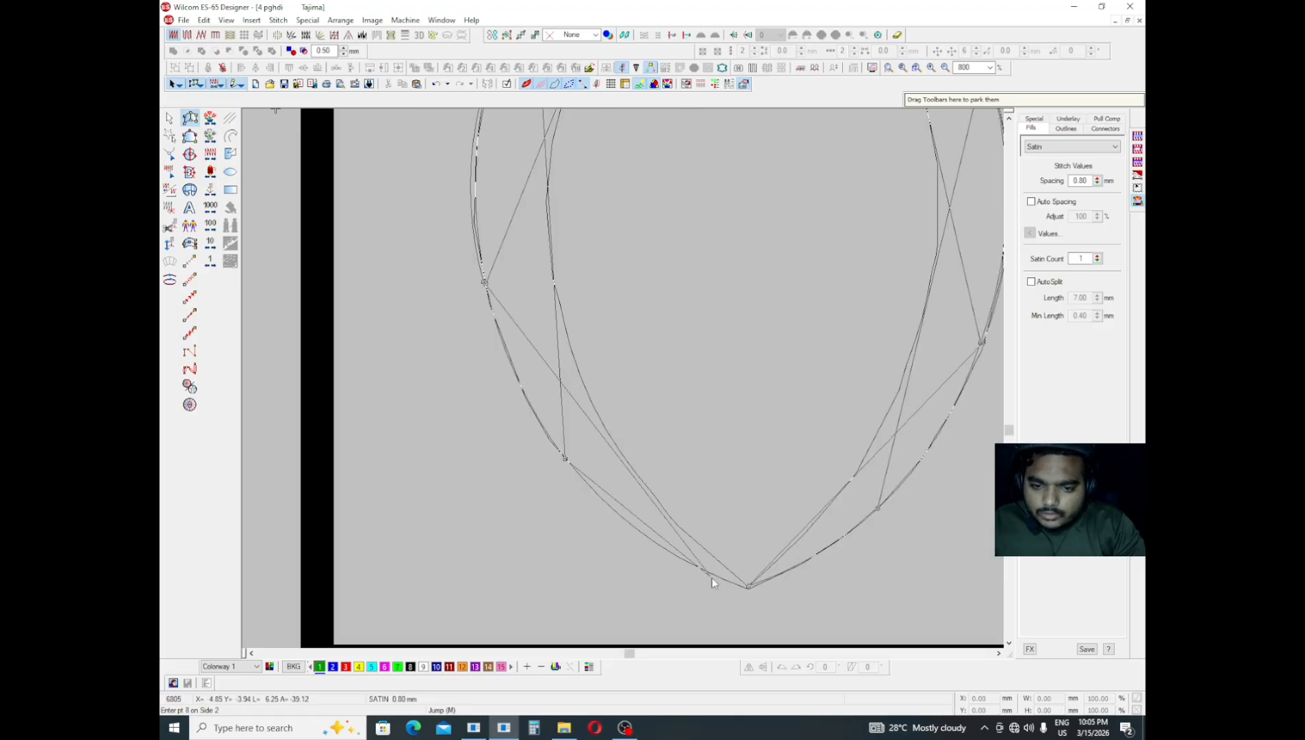
- Bring the satin's side points down the lower left curve to the teardrop's bottom tip and generate the stitches
{"action": "left_click", "coordinate": [715, 575]}
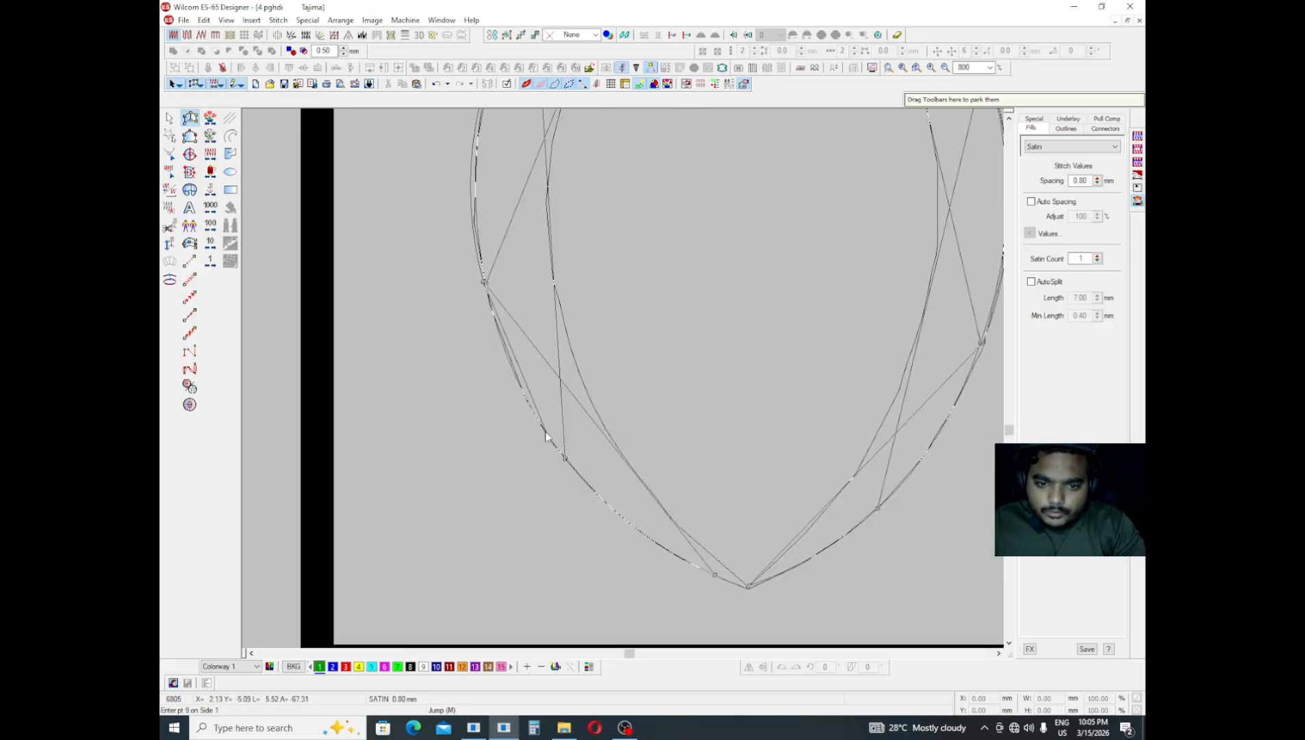
{"action": "left_click", "coordinate": [528, 403]}
{"action": "left_click", "coordinate": [749, 587]}
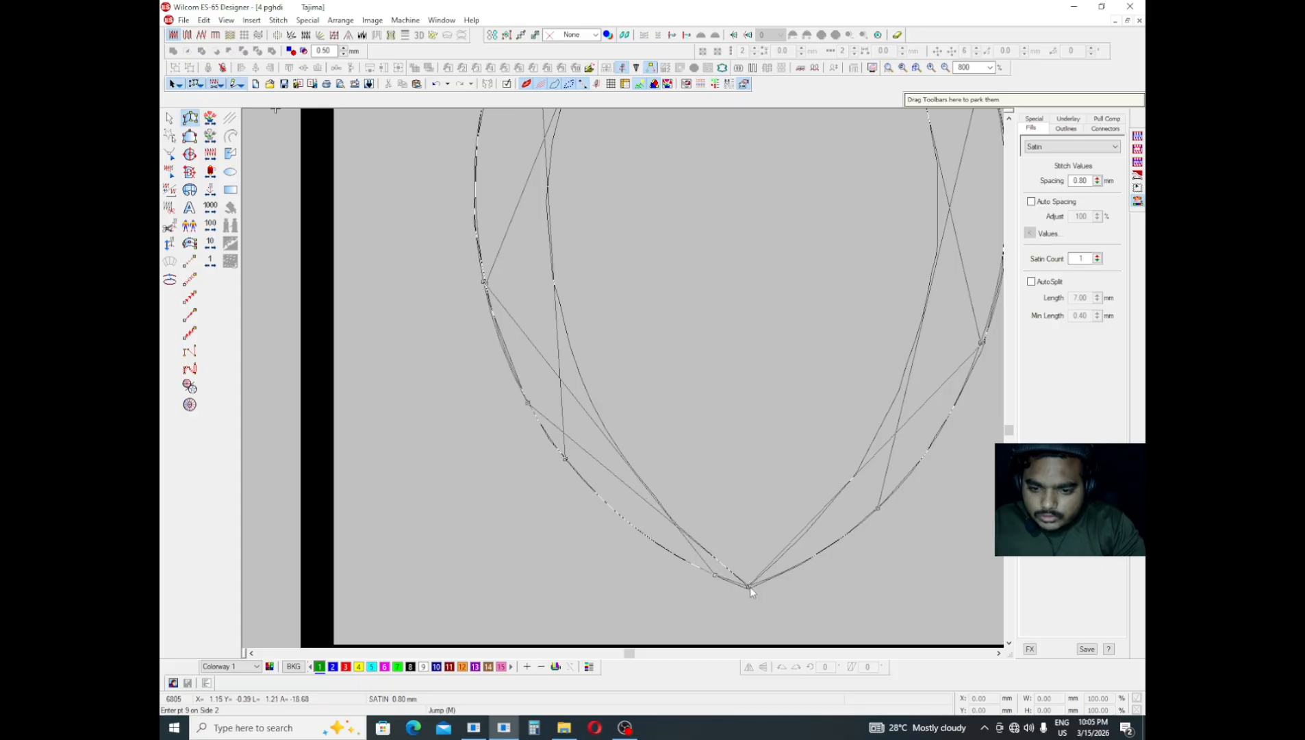
{"action": "key", "text": "Return"}
{"action": "key", "text": "shift+z"}
{"action": "key", "text": "shift+z"}
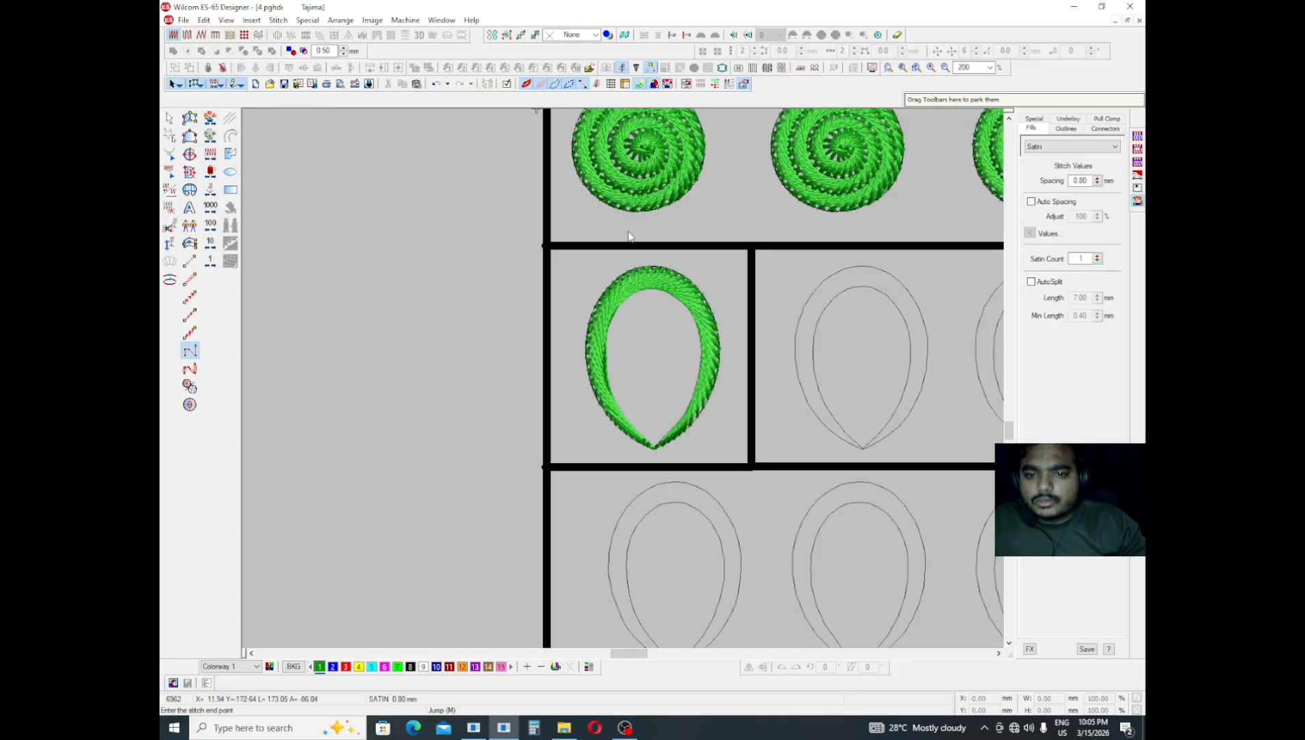
- Copy the finished satin teardrop onto the second teardrop template of the first teardrop row
{"action": "key", "text": "Escape"}
{"action": "key", "text": "z"}
{"action": "left_click_drag", "start_coordinate": [644, 339], "coordinate": [853, 342]}
{"action": "left_click", "coordinate": [378, 264]}
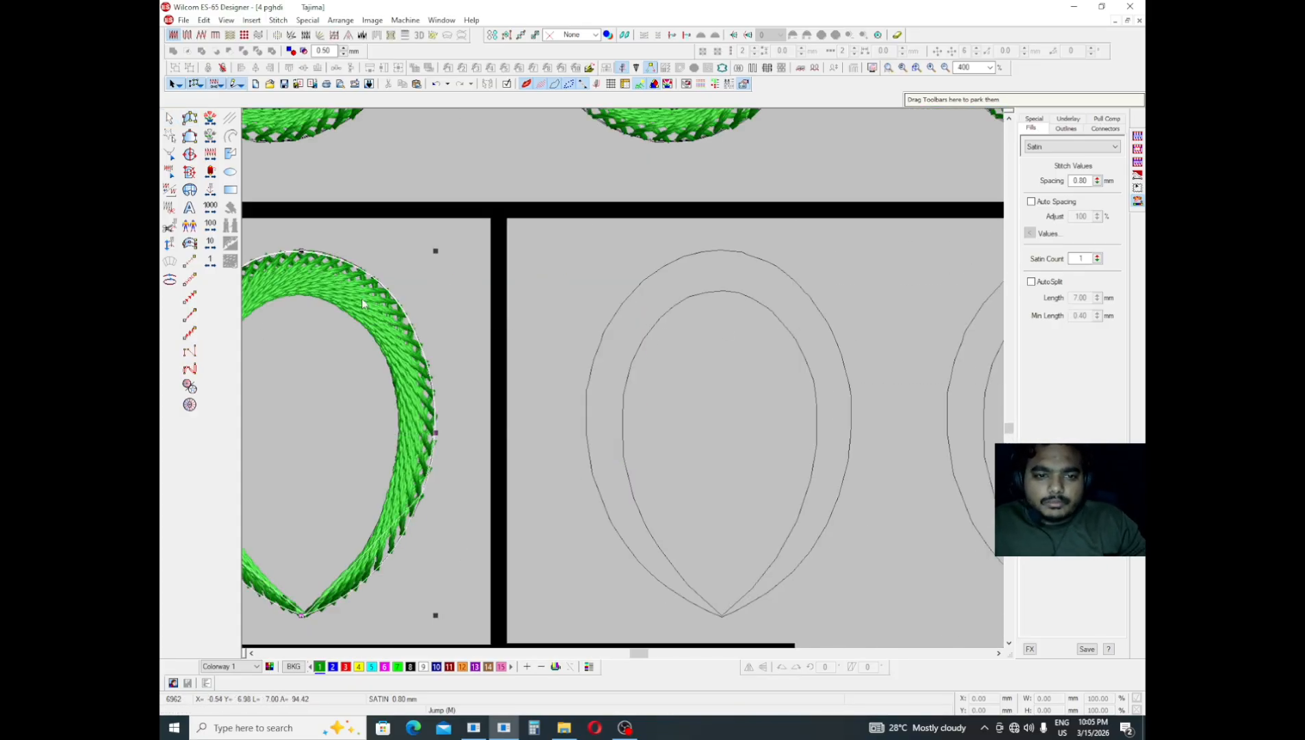
{"action": "key", "text": "shift+z"}
{"action": "key", "text": "z"}
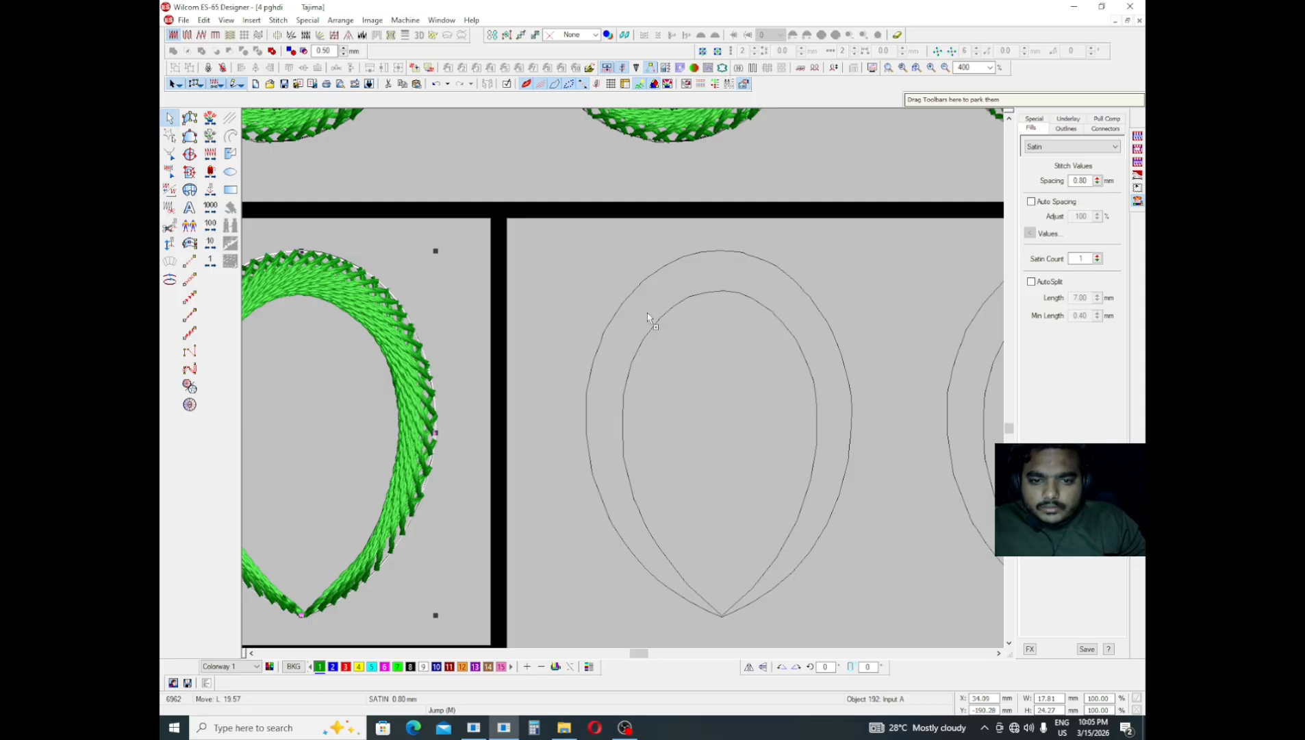
{"action": "right_click", "coordinate": [717, 313], "text": "ctrl"}
{"action": "key", "text": "z"}
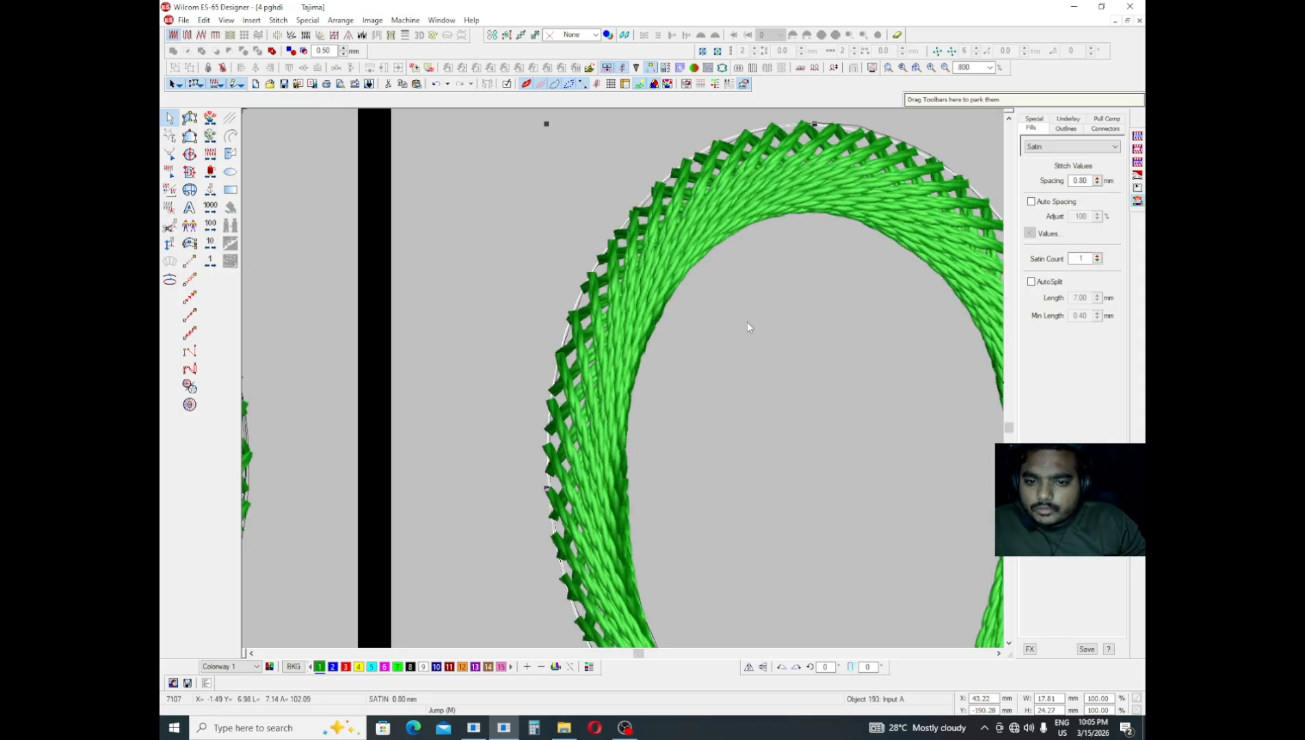
- Place further copies of the satin teardrop on the third and fourth templates of the first teardrop row
{"action": "key", "text": "shift+z"}
{"action": "key", "text": "shift+z"}
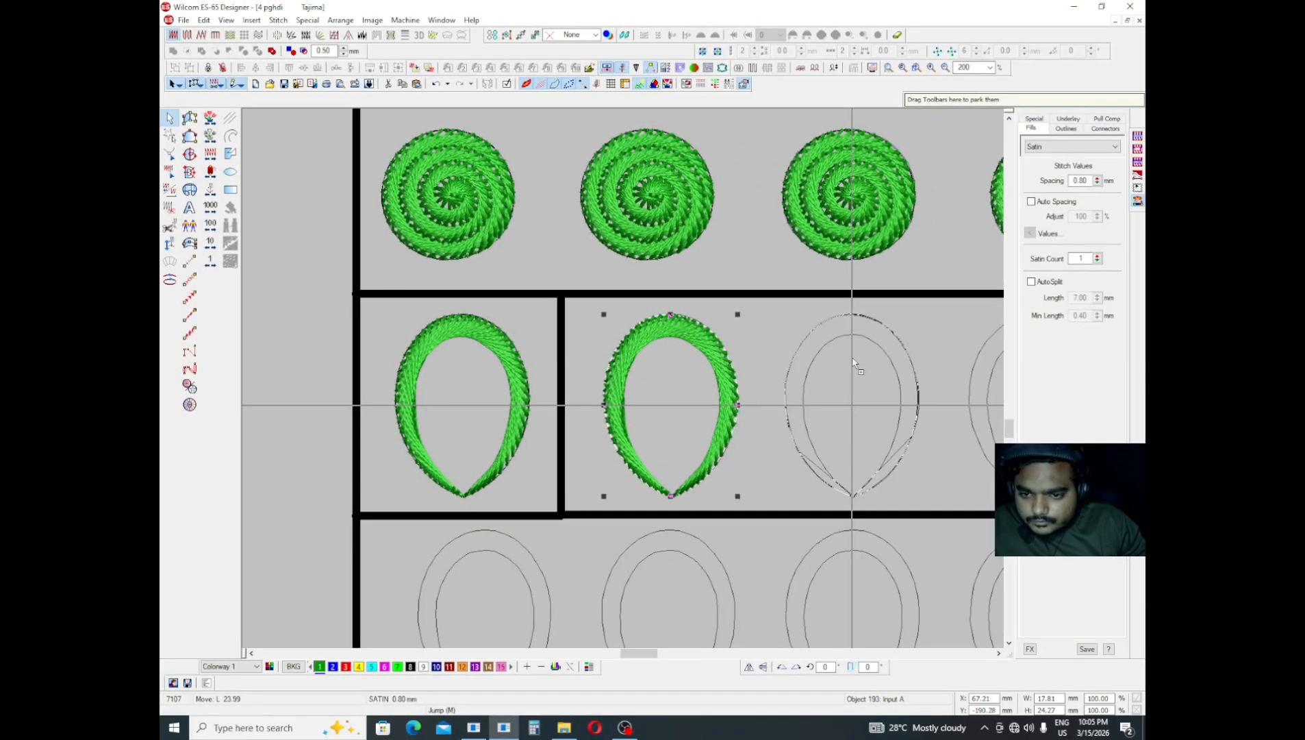
{"action": "right_click", "coordinate": [854, 361], "text": "ctrl"}
{"action": "key", "text": "shift+z"}
{"action": "right_click", "coordinate": [828, 355], "text": "ctrl"}
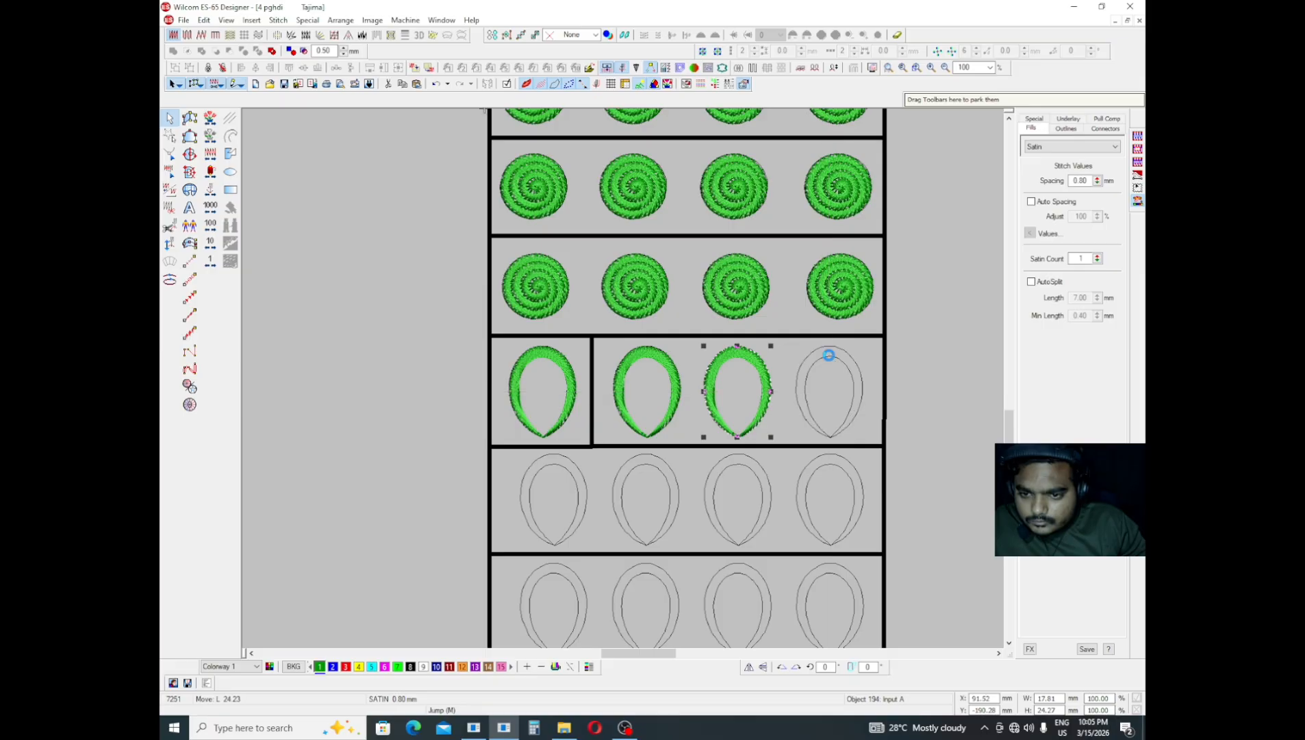
- Copy a satin teardrop from the first teardrop row onto the first template of the second row
{"action": "key", "text": "z"}
{"action": "scroll", "coordinate": [643, 352], "scroll_direction": "down", "scroll_amount": 3}
{"action": "left_click", "coordinate": [624, 146]}
{"action": "right_click", "coordinate": [621, 142]}
{"action": "mouse_move", "coordinate": [627, 137]}
{"action": "left_mouse_down"}
{"action": "mouse_move", "coordinate": [450, 423]}
{"action": "mouse_move", "coordinate": [442, 355]}
{"action": "left_mouse_up"}
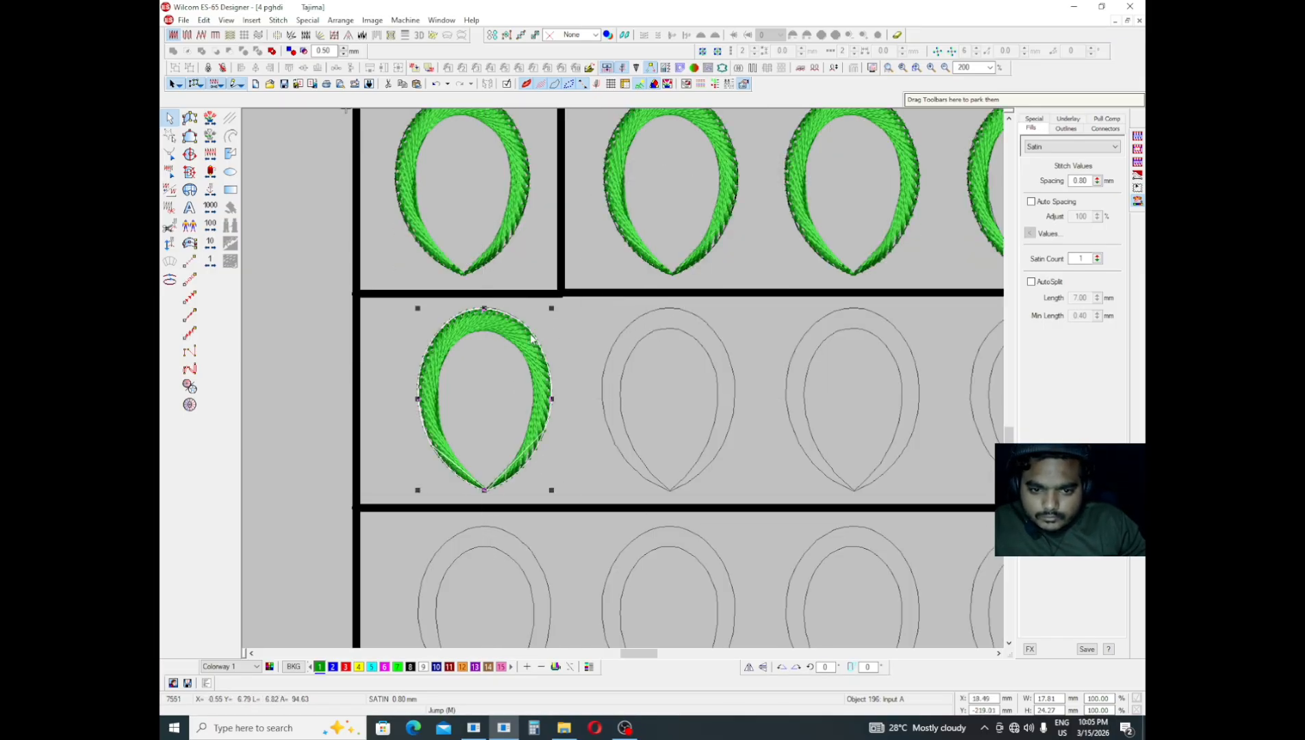
- Duplicate the satin teardrop onto the remaining three templates of the second teardrop row
{"action": "mouse_move", "coordinate": [532, 337]}
{"action": "left_mouse_down"}
{"action": "mouse_move", "coordinate": [696, 356]}
{"action": "mouse_move", "coordinate": [665, 356]}
{"action": "mouse_move", "coordinate": [721, 328]}
{"action": "mouse_move", "coordinate": [909, 334]}
{"action": "mouse_move", "coordinate": [863, 372]}
{"action": "left_mouse_up"}
{"action": "scroll", "coordinate": [865, 370], "scroll_direction": "down", "scroll_amount": 1}
{"action": "mouse_move", "coordinate": [782, 341]}
{"action": "left_mouse_down"}
{"action": "mouse_move", "coordinate": [391, 454]}
{"action": "mouse_move", "coordinate": [774, 560]}
{"action": "mouse_move", "coordinate": [855, 366]}
{"action": "mouse_move", "coordinate": [842, 370]}
{"action": "left_mouse_up"}
{"action": "scroll", "coordinate": [621, 446], "scroll_direction": "up", "scroll_amount": 1}
- Copy the second row's four satin teardrops together onto the templates of the third teardrop row
{"action": "scroll", "coordinate": [713, 352], "scroll_direction": "down", "scroll_amount": 2}
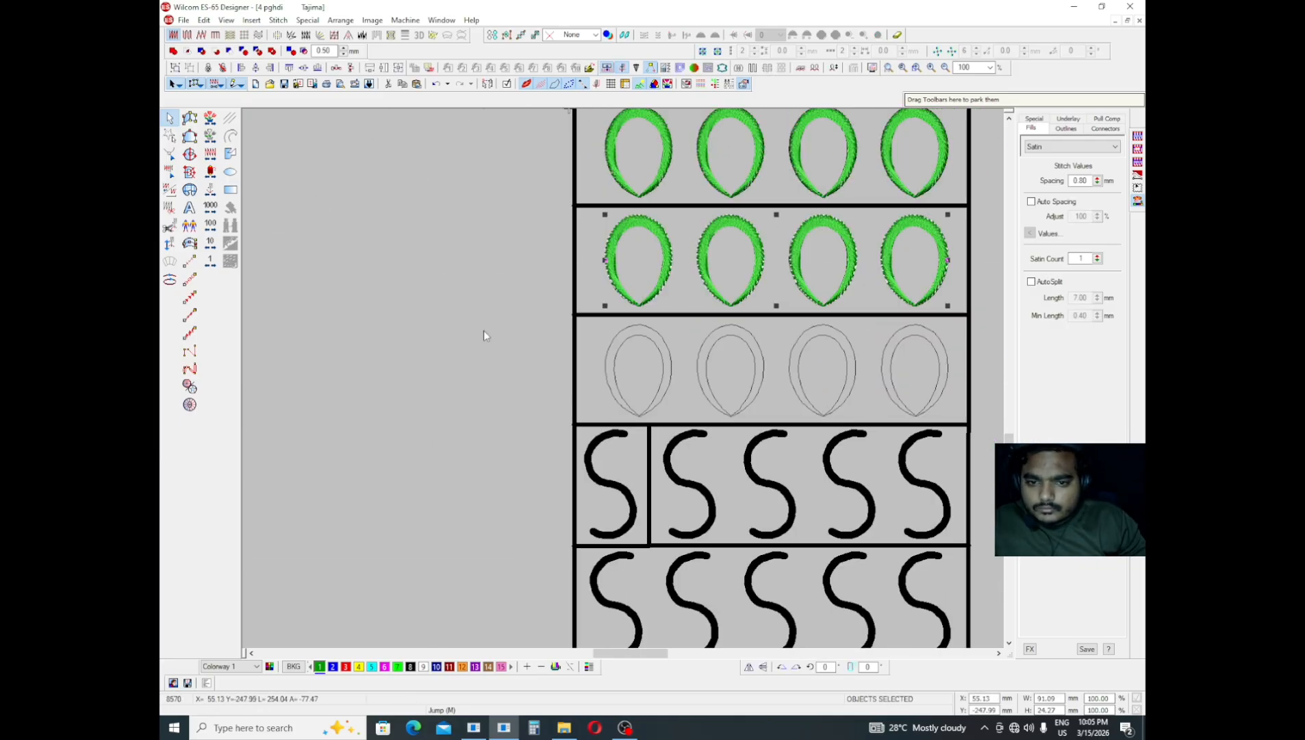
{"action": "mouse_move", "coordinate": [483, 330]}
{"action": "left_mouse_down"}
{"action": "mouse_move", "coordinate": [685, 547]}
{"action": "mouse_move", "coordinate": [674, 565]}
{"action": "left_mouse_up"}
{"action": "mouse_move", "coordinate": [571, 490]}
{"action": "left_mouse_down"}
{"action": "mouse_move", "coordinate": [851, 314]}
{"action": "mouse_move", "coordinate": [861, 376]}
{"action": "left_mouse_up"}
{"action": "scroll", "coordinate": [861, 376], "scroll_direction": "up", "scroll_amount": 1}
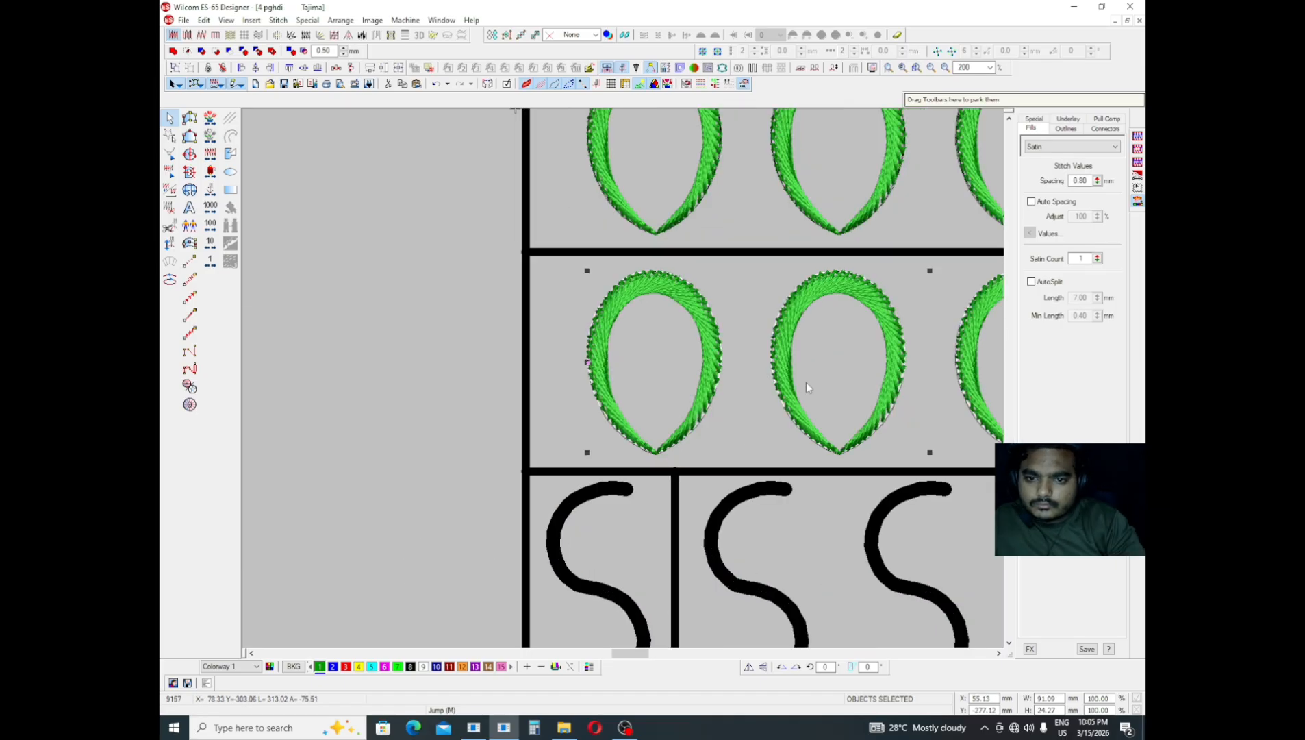
{"action": "left_click", "coordinate": [807, 387]}
- Start an Input A satin shape at the lower end of the first S template and place side points along its bottom curve
{"action": "scroll", "coordinate": [754, 374], "scroll_direction": "down", "scroll_amount": 1}
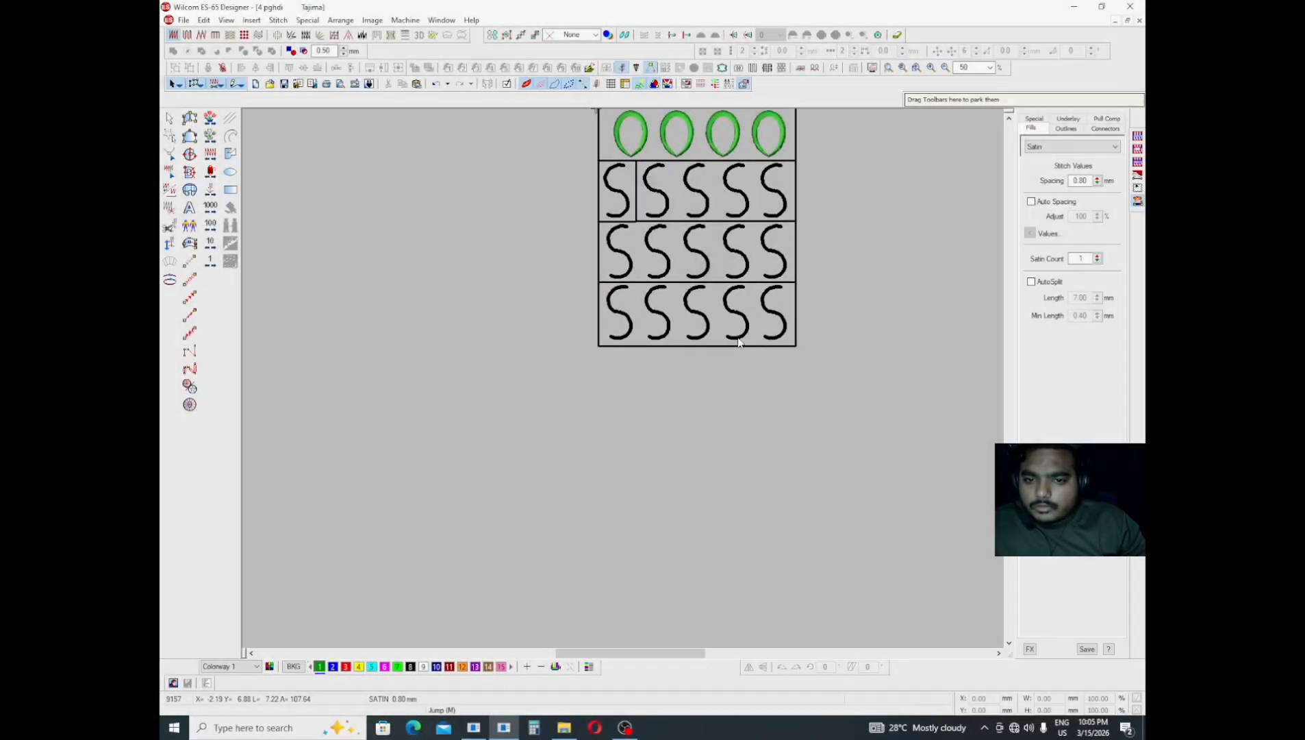
{"action": "scroll", "coordinate": [715, 356], "scroll_direction": "up", "scroll_amount": 3}
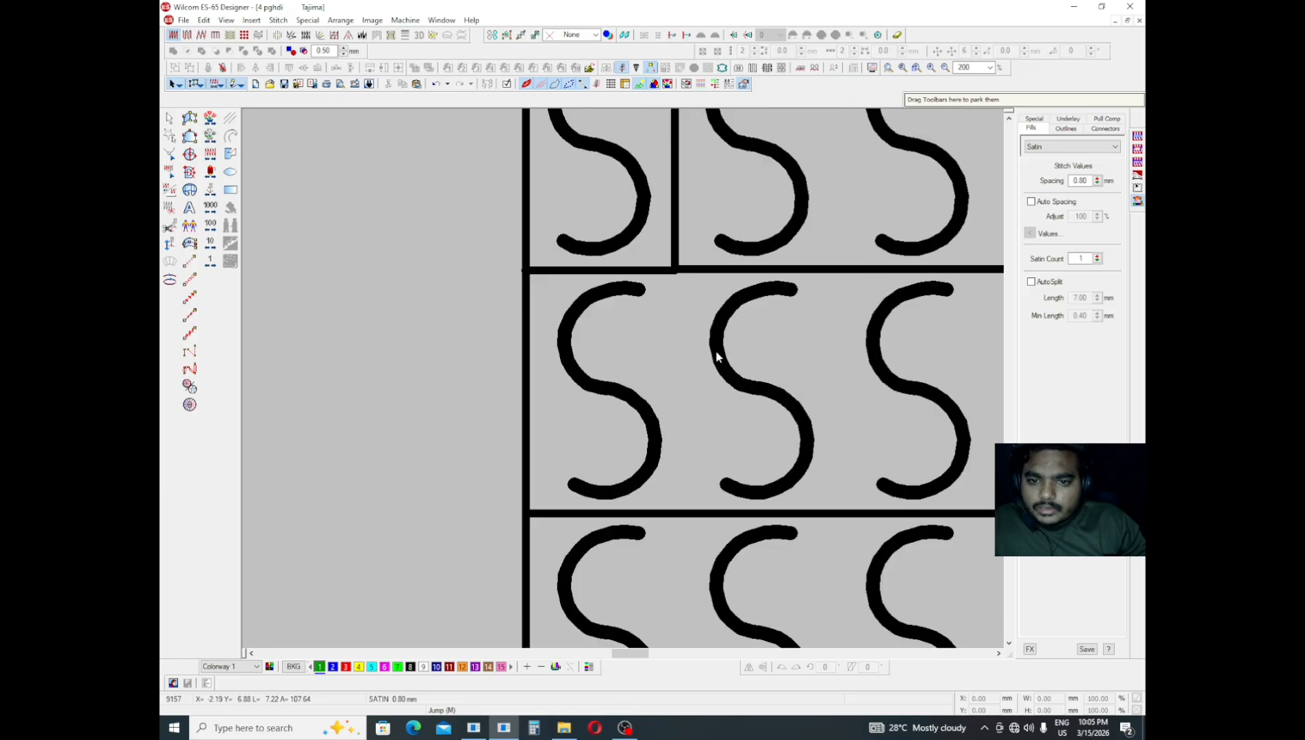
{"action": "scroll", "coordinate": [715, 357], "scroll_direction": "up", "scroll_amount": 1}
{"action": "key", "text": "shift+z"}
{"action": "key", "text": "z"}
{"action": "scroll", "coordinate": [606, 346], "scroll_direction": "up", "scroll_amount": 2}
{"action": "scroll", "coordinate": [603, 377], "scroll_direction": "down", "scroll_amount": 1}
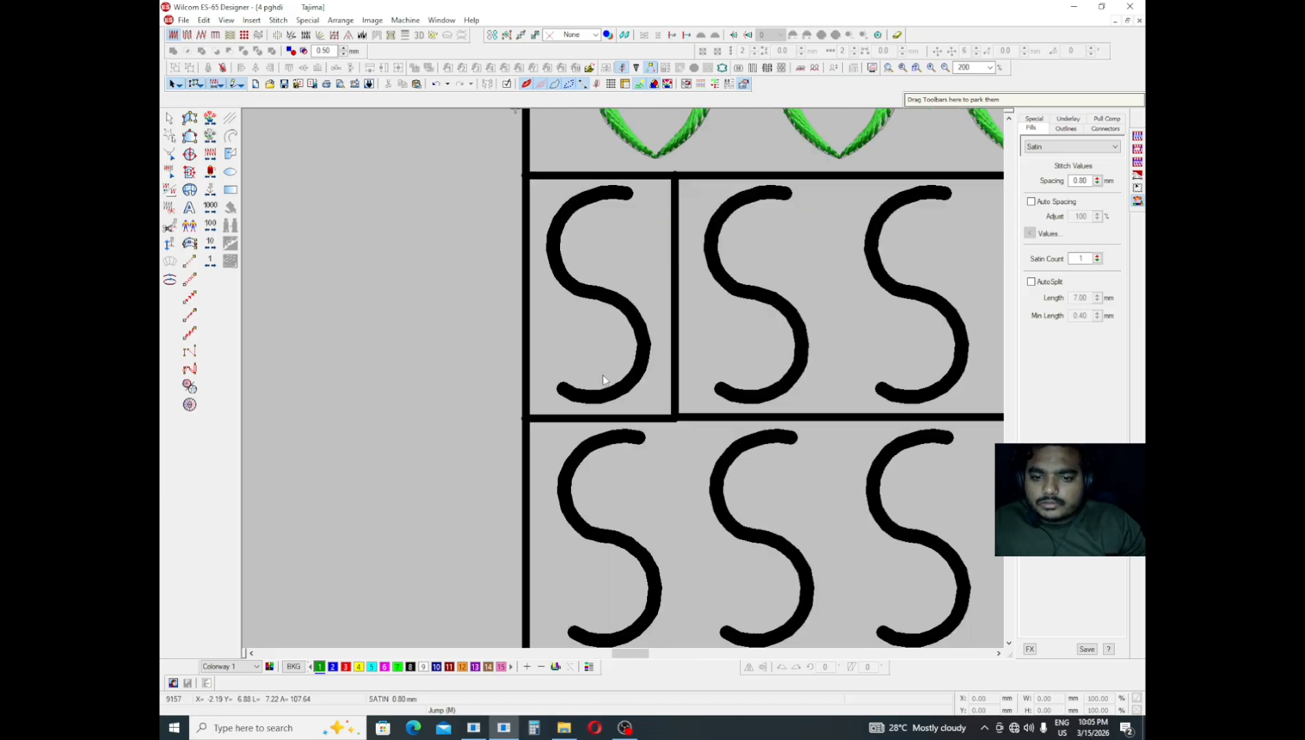
{"action": "key", "text": "z"}
{"action": "left_click_drag", "start_coordinate": [524, 358], "coordinate": [303, 378]}
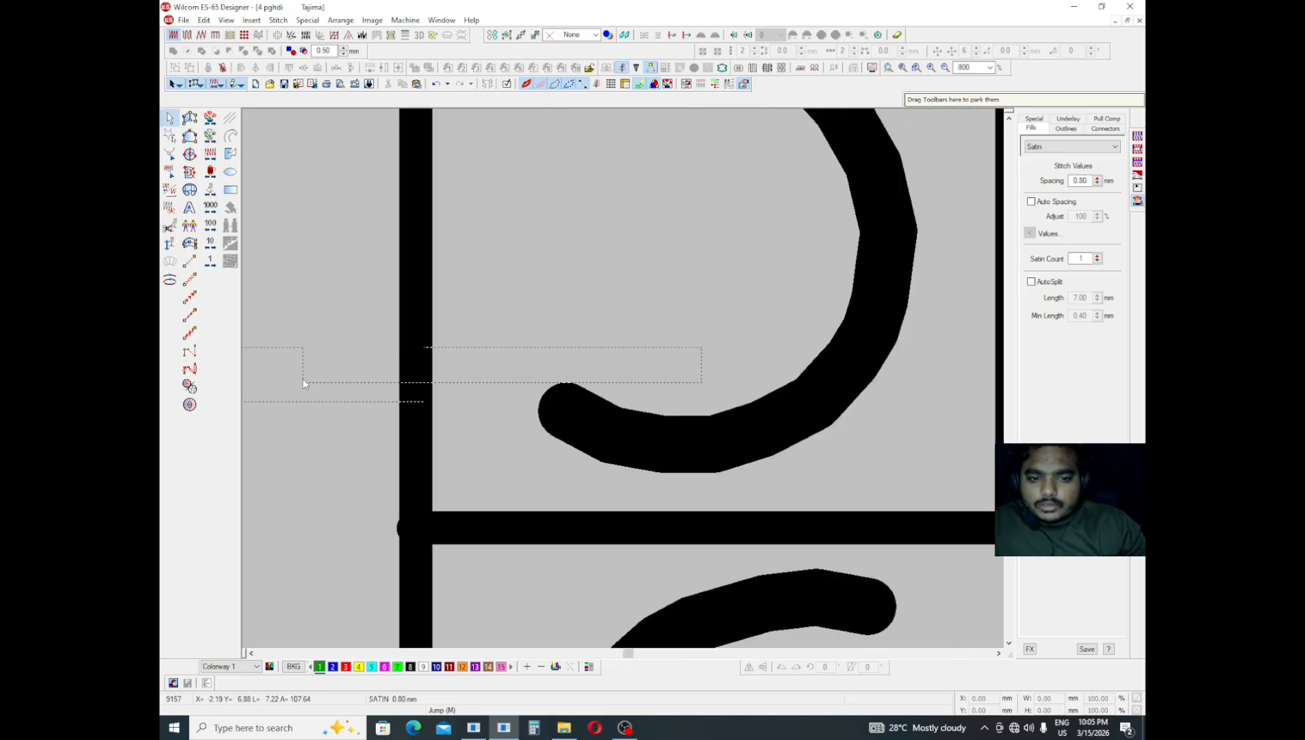
{"action": "key", "text": "shift+z"}
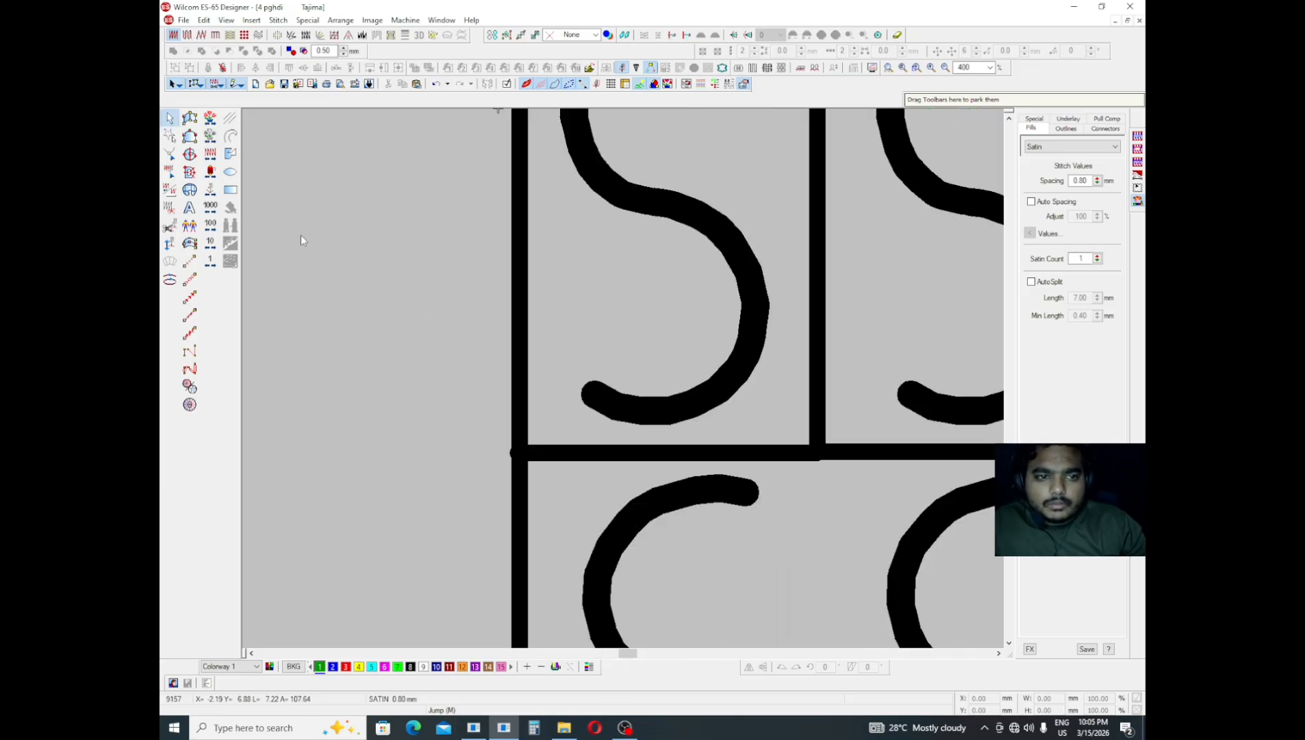
{"action": "left_click", "coordinate": [190, 121]}
{"action": "key", "text": "z"}
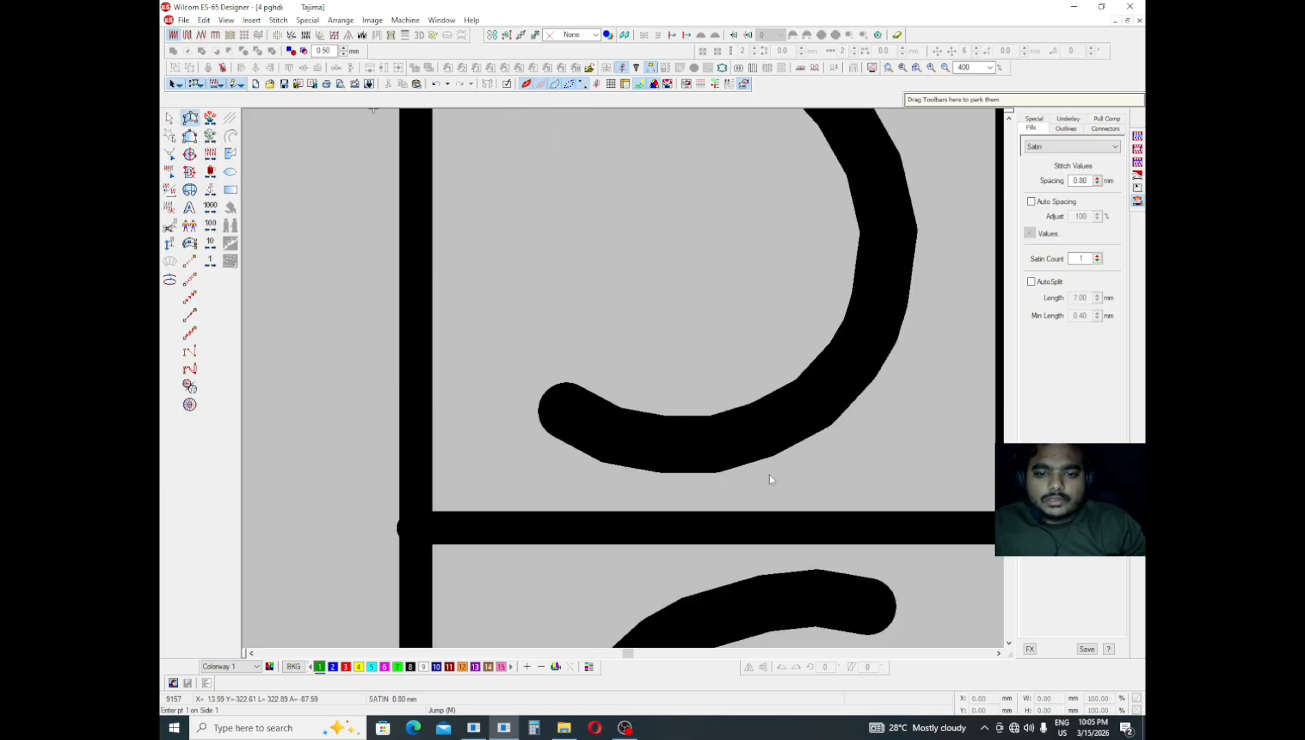
{"action": "left_click", "coordinate": [542, 398]}
{"action": "left_click", "coordinate": [812, 437]}
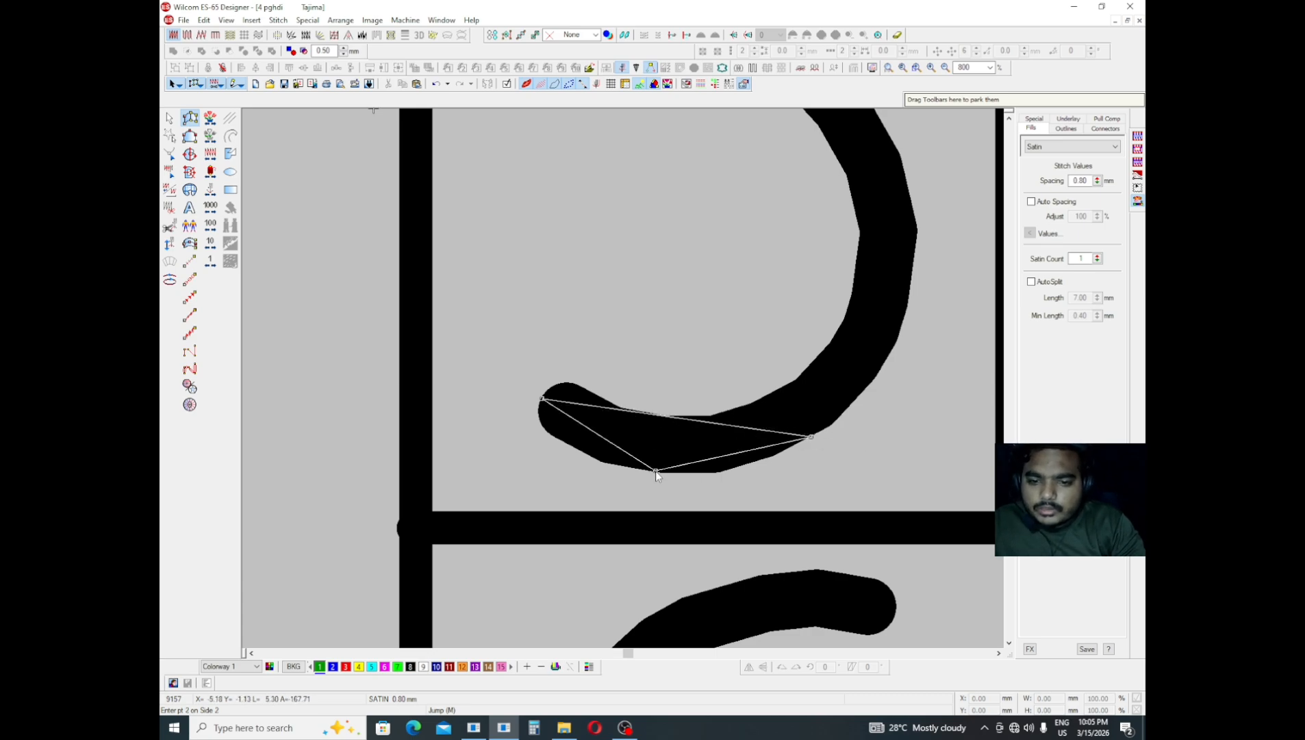
{"action": "left_click", "coordinate": [809, 436]}
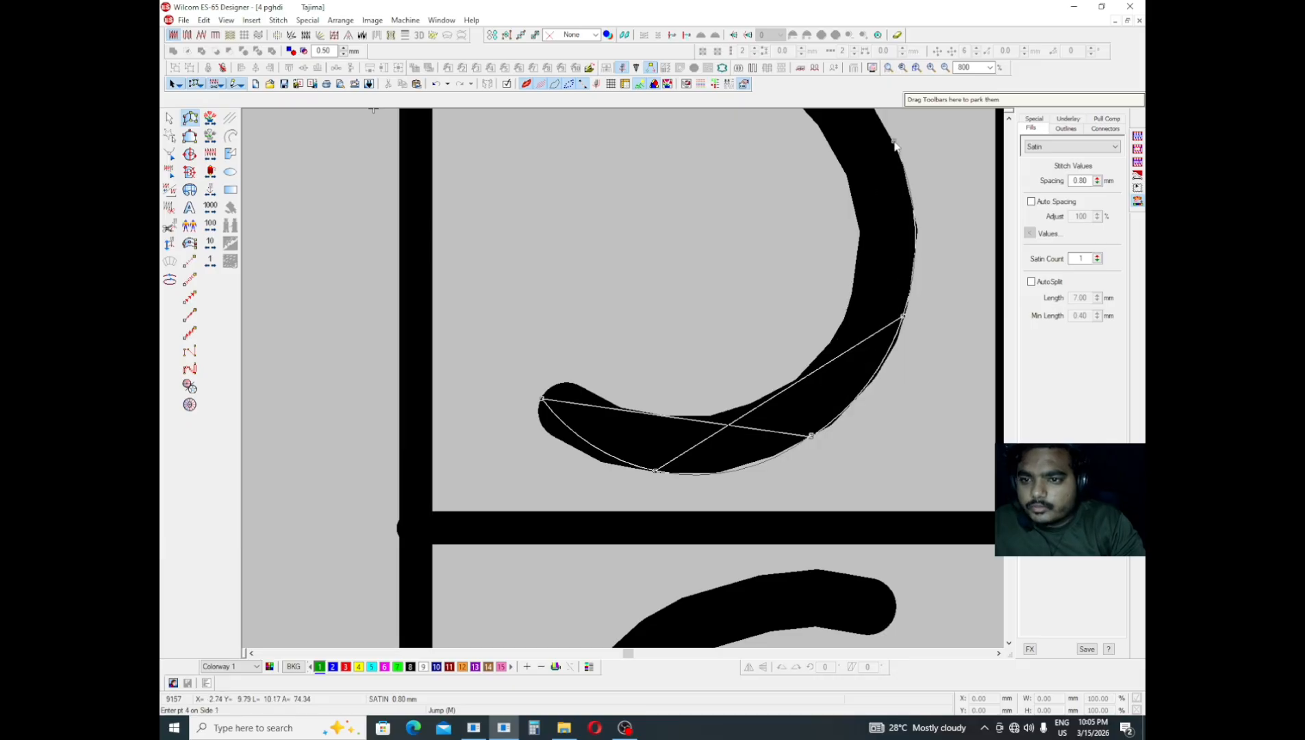
- Continue the satin shape with staggered side points up the S's lower right curve toward its middle
{"action": "right_click", "coordinate": [886, 357]}
{"action": "scroll", "coordinate": [866, 274], "scroll_direction": "up", "scroll_amount": 2}
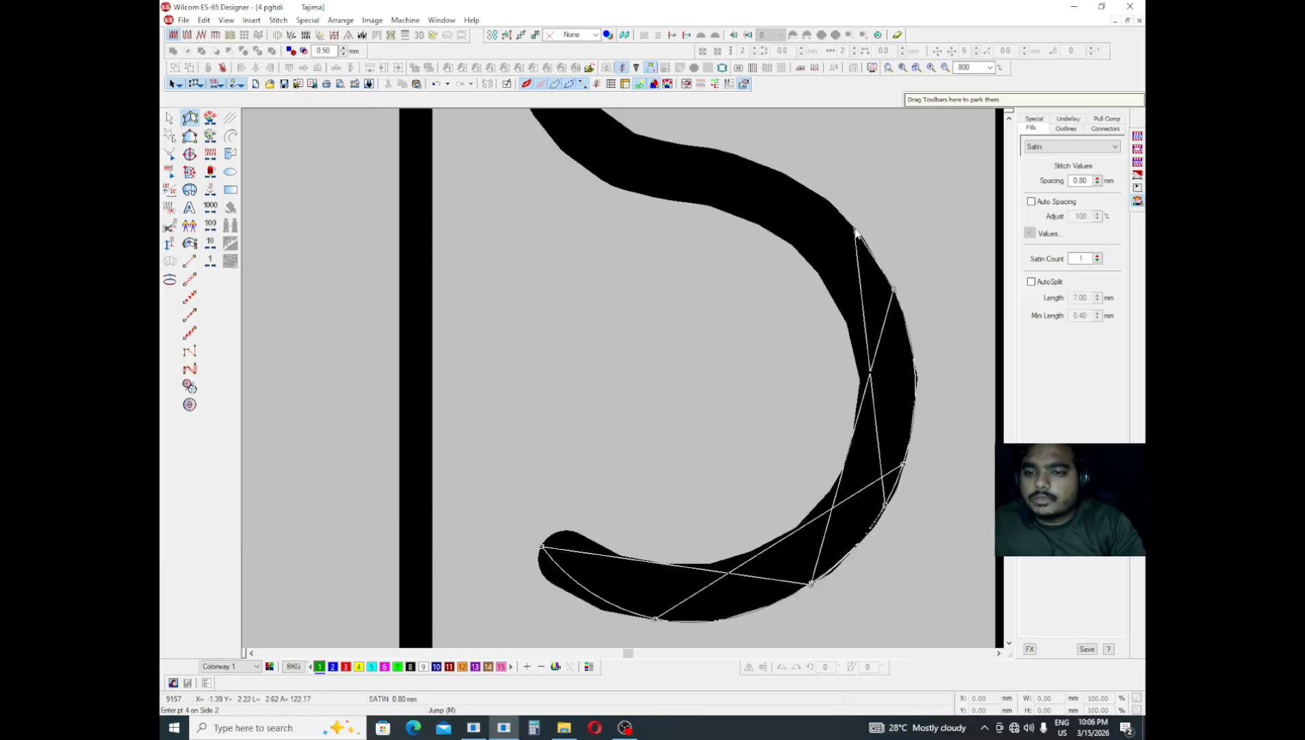
{"action": "left_click", "coordinate": [829, 205]}
{"action": "left_click", "coordinate": [915, 391]}
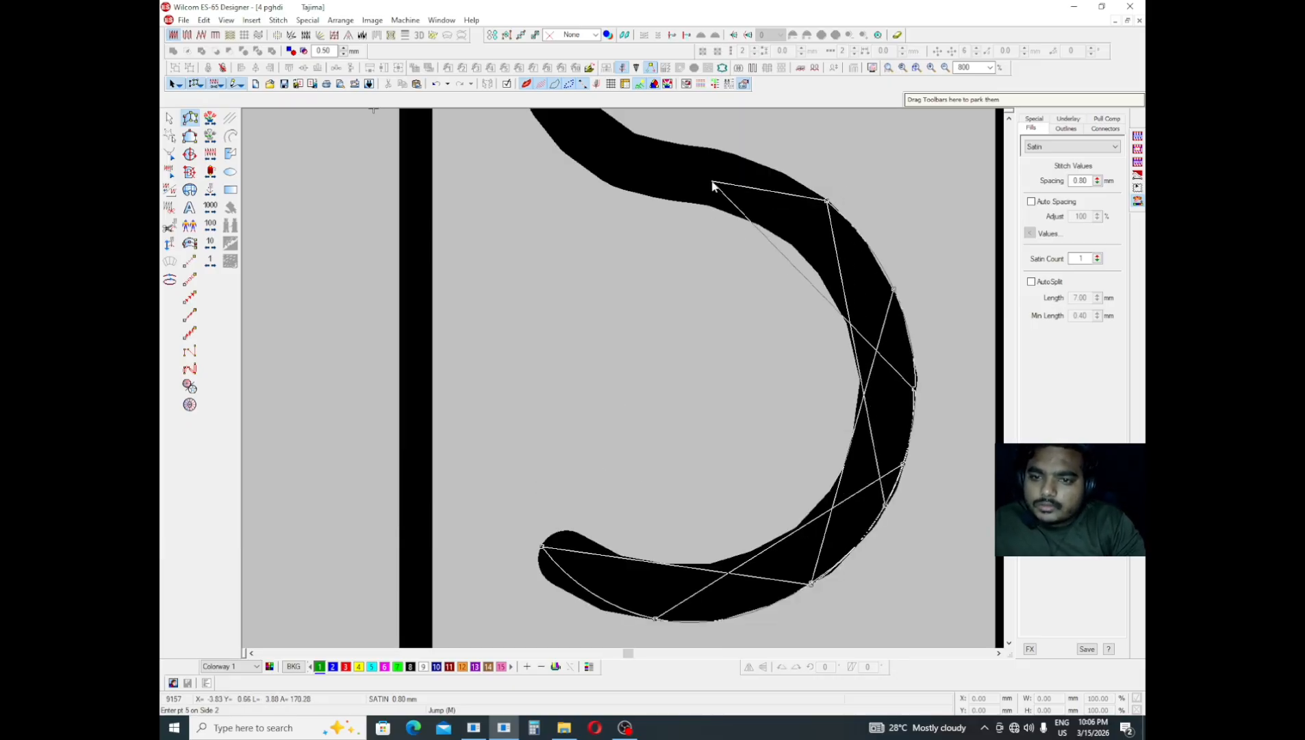
{"action": "left_click", "coordinate": [715, 153]}
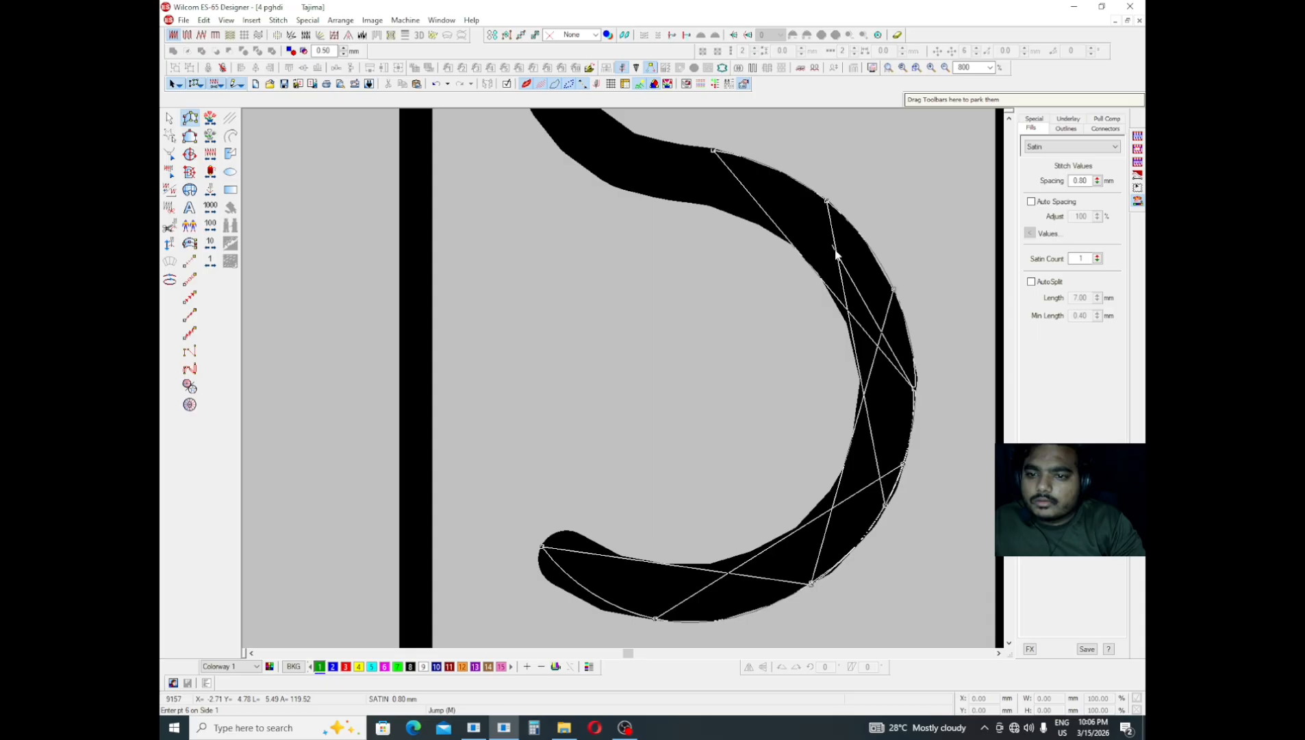
{"action": "left_click", "coordinate": [882, 267]}
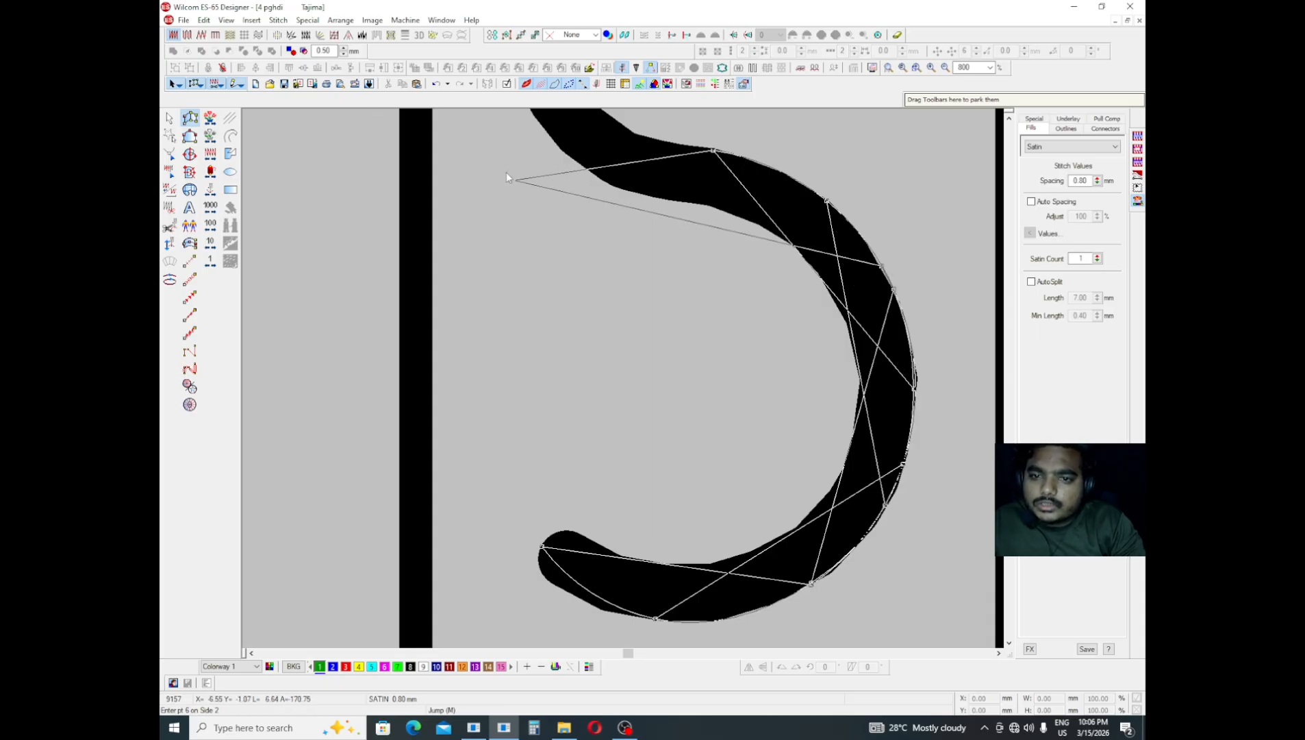
- Extend the staggered side points through the S's middle bend and up its upper left curve
{"action": "left_click", "coordinate": [575, 162]}
{"action": "left_click", "coordinate": [563, 224]}
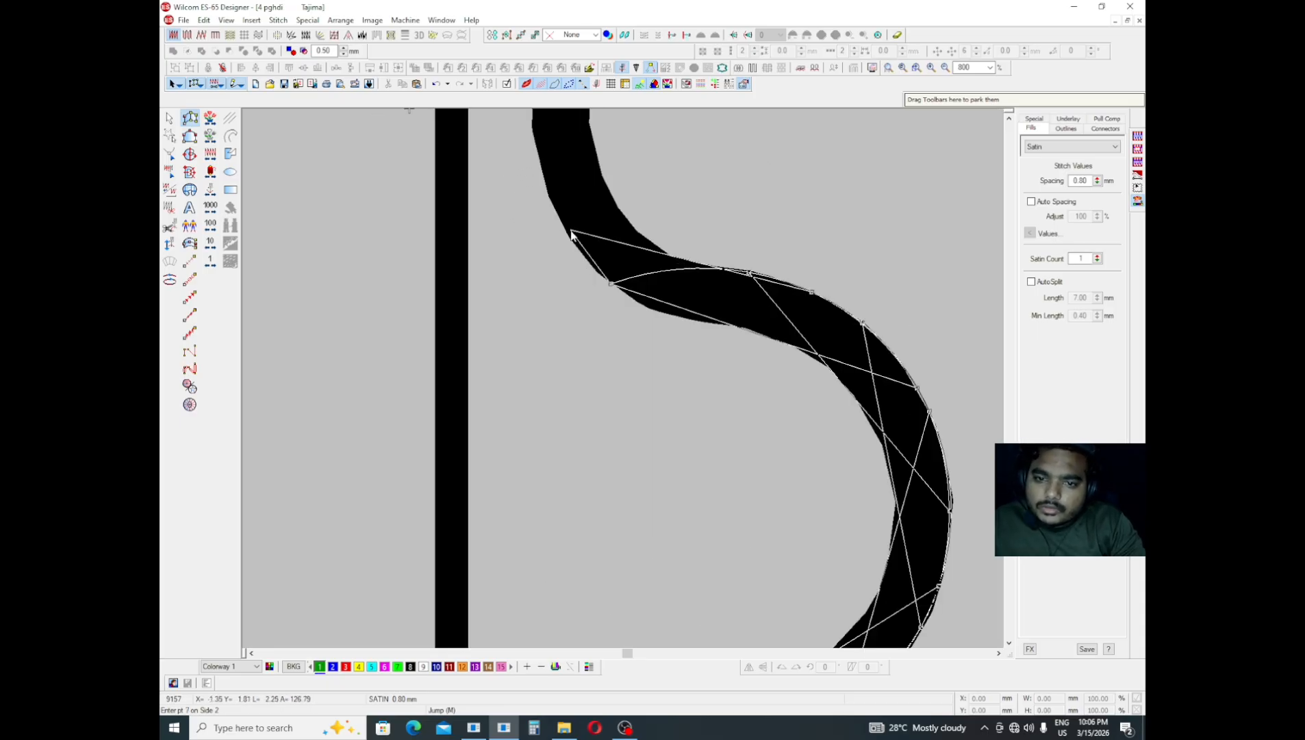
{"action": "left_click", "coordinate": [613, 286]}
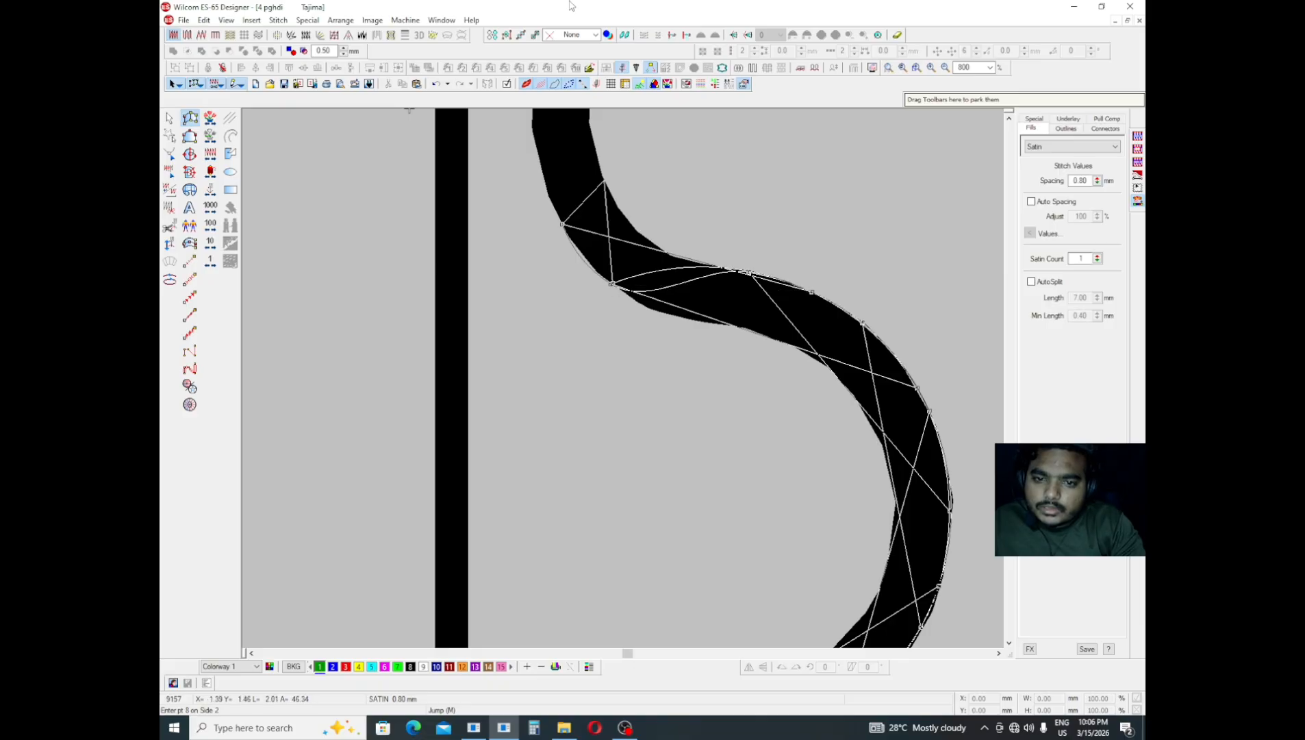
{"action": "left_click", "coordinate": [595, 257]}
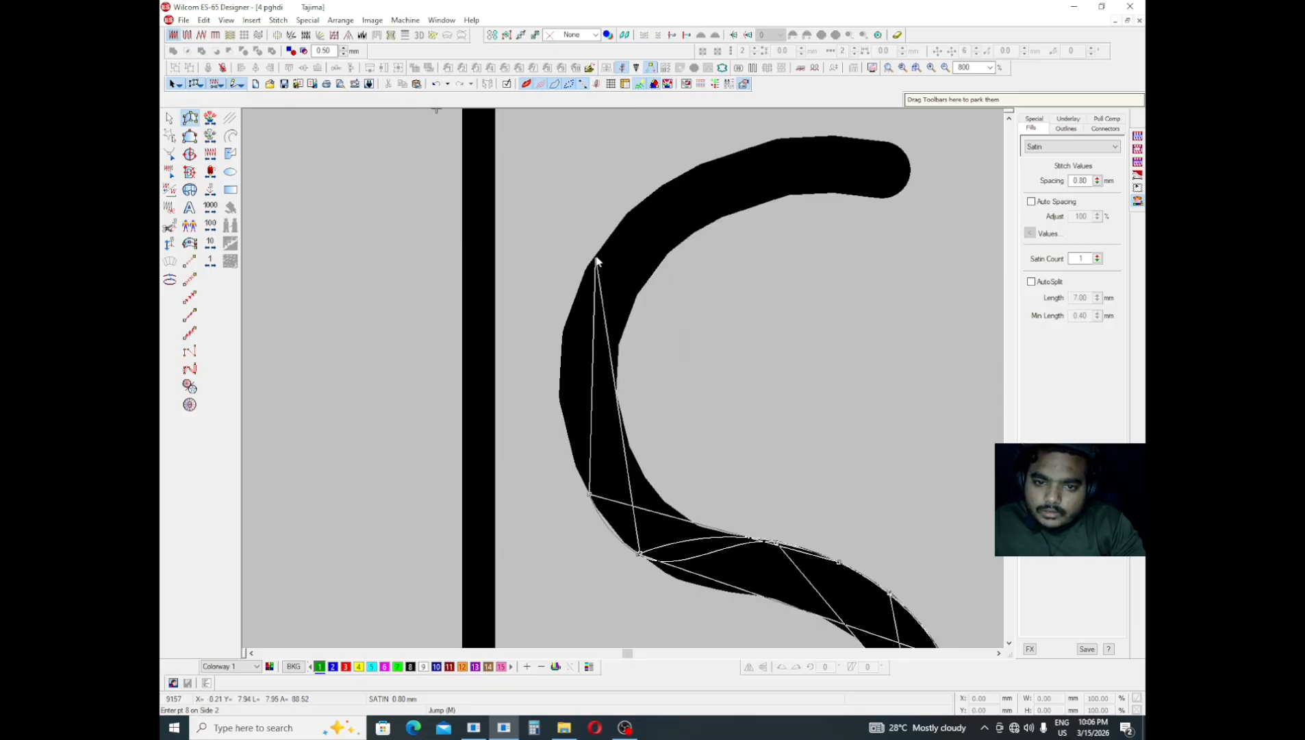
{"action": "right_click", "coordinate": [589, 494]}
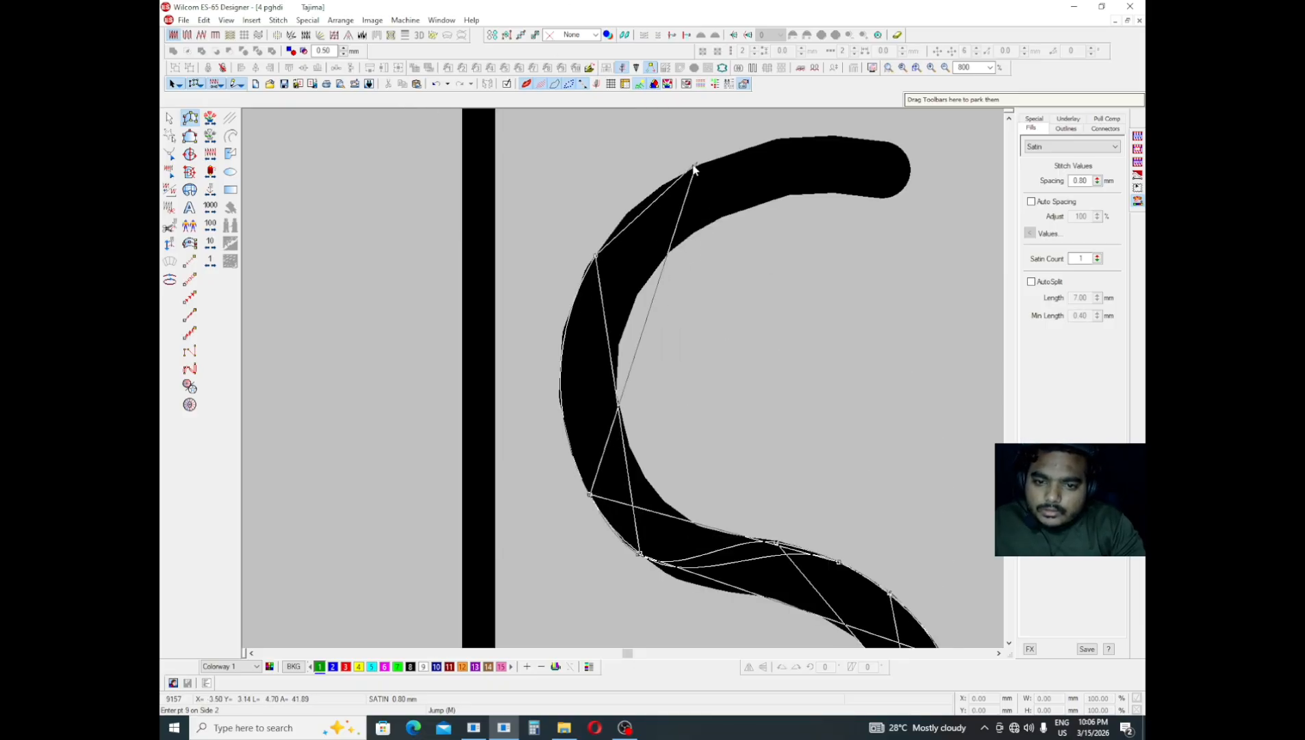
{"action": "right_click", "coordinate": [656, 191]}
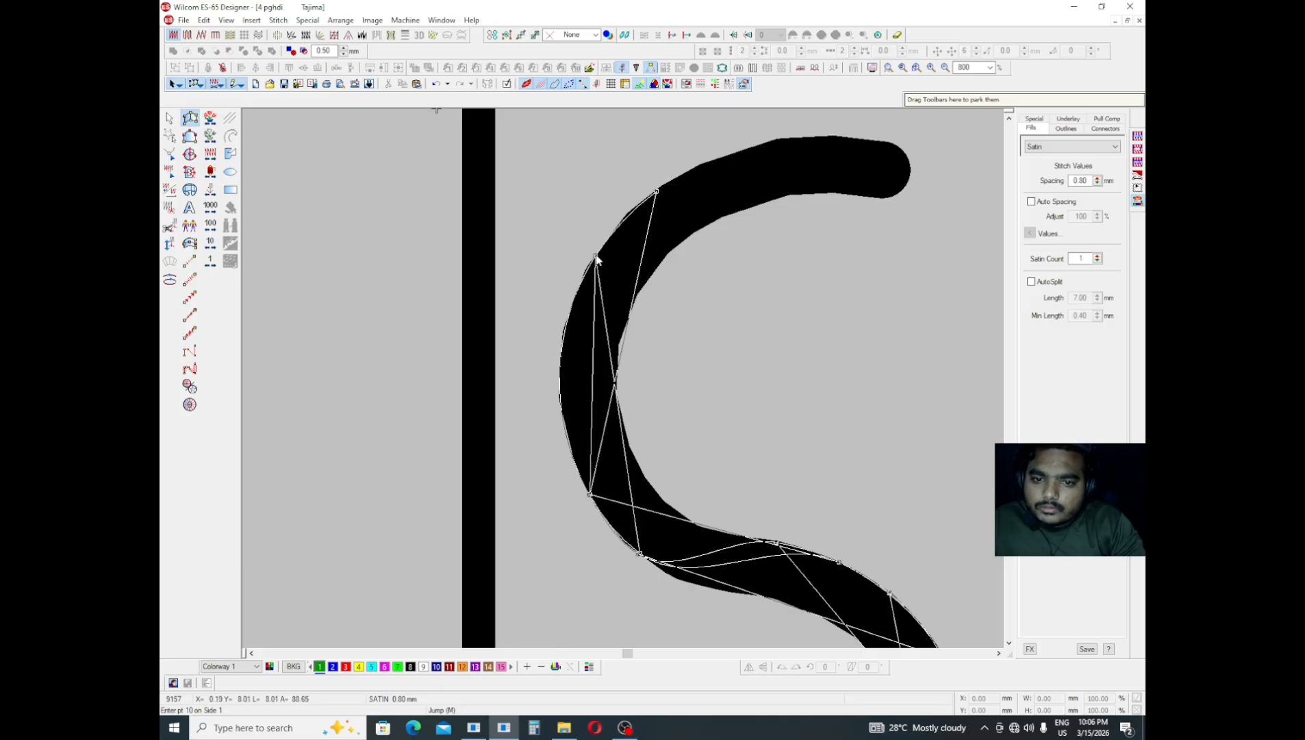
{"action": "right_click", "coordinate": [596, 256]}
- Finish the satin's side points at the S's upper end and generate the stitches
{"action": "left_click", "coordinate": [780, 274]}
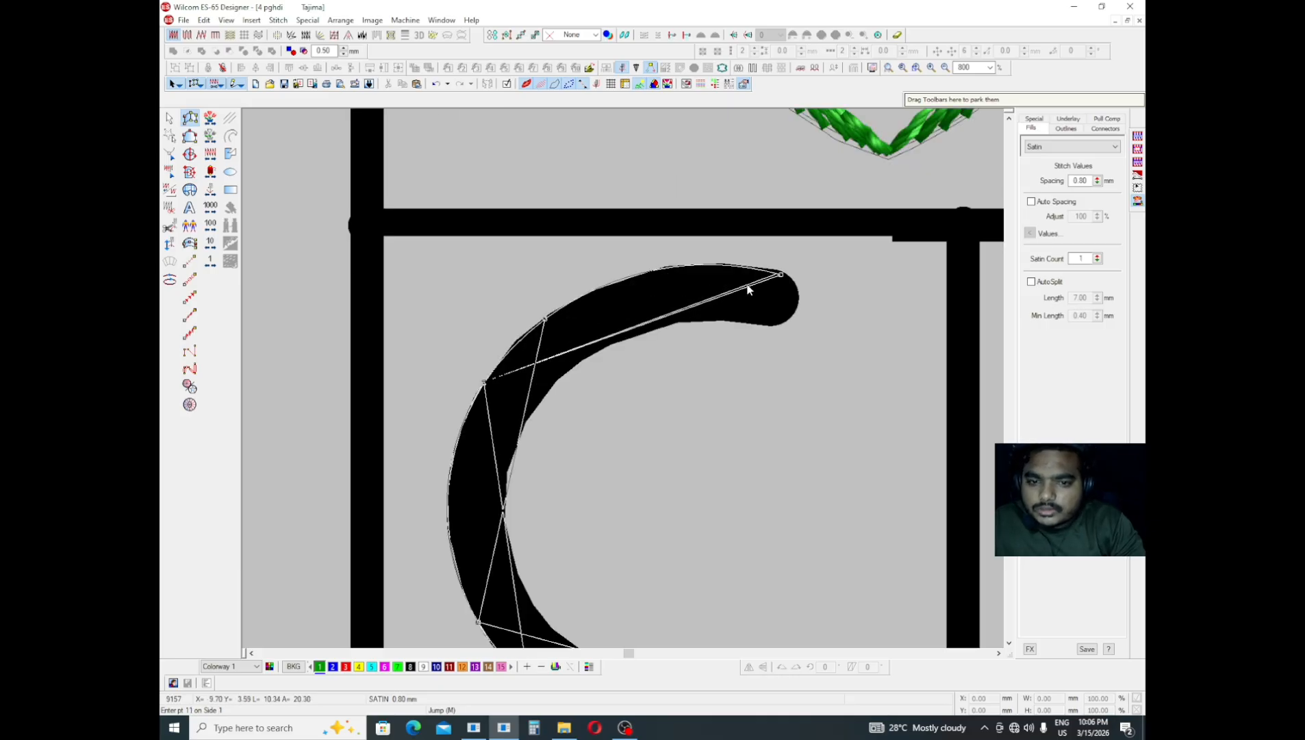
{"action": "left_click", "coordinate": [546, 319]}
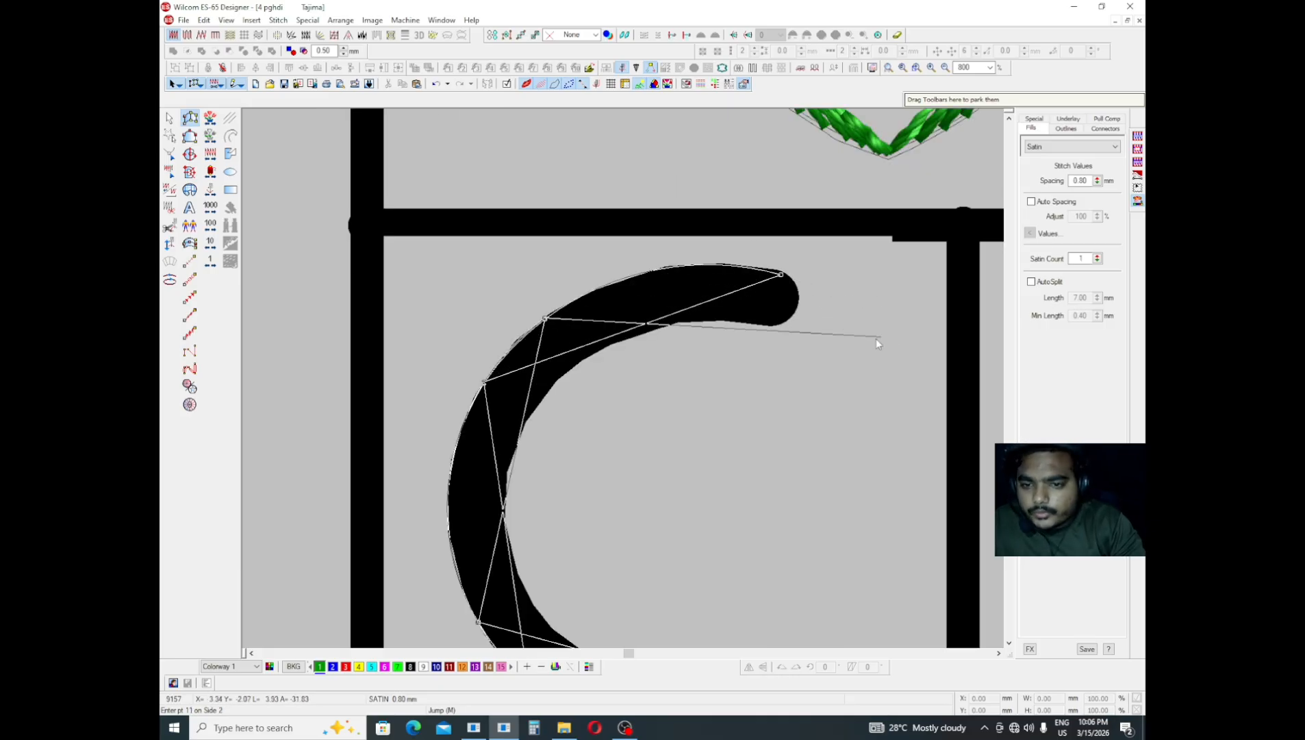
{"action": "left_click", "coordinate": [795, 315]}
{"action": "key", "text": "Return"}
{"action": "key", "text": "h"}
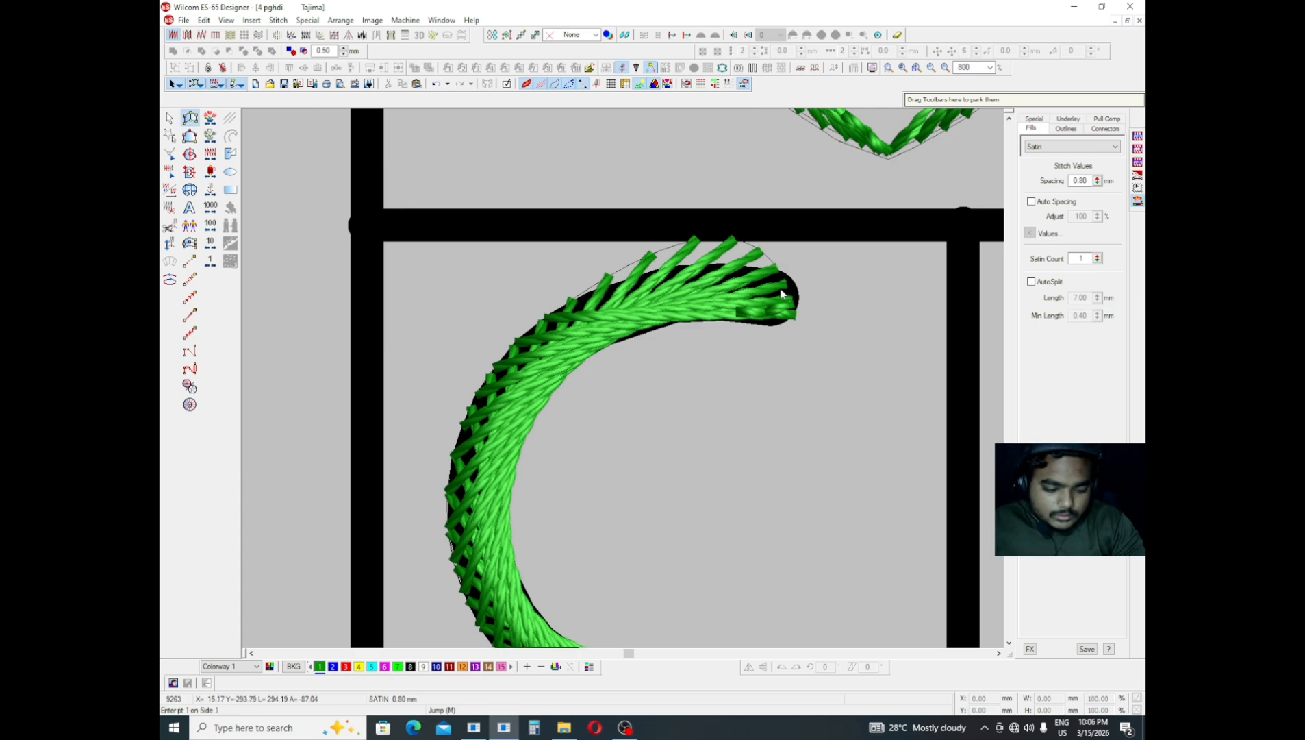
- Reshape the upper end of the first S satin by pulling its outer outline point inward along the curve
{"action": "left_click_drag", "start_coordinate": [779, 274], "coordinate": [714, 276]}
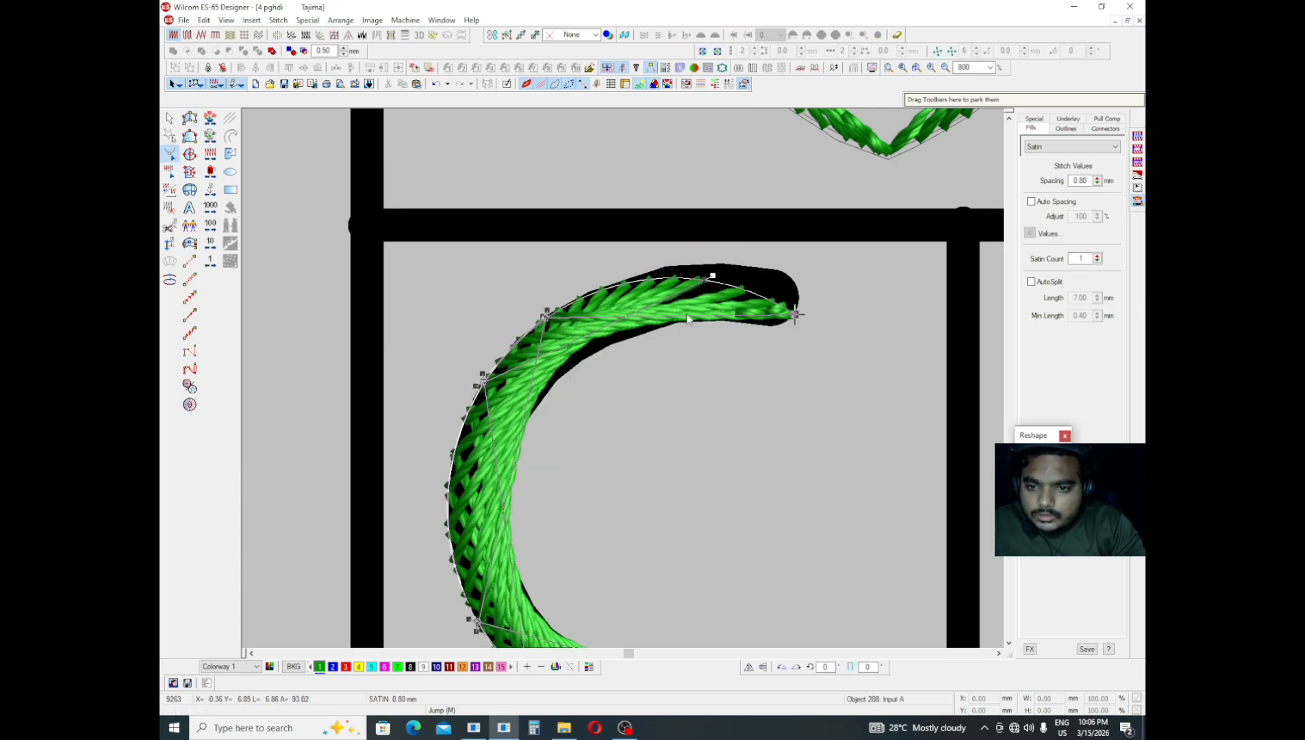
{"action": "key", "text": "Up"}
{"action": "scroll", "coordinate": [785, 326], "scroll_direction": "down", "scroll_amount": 2}
{"action": "key", "text": "Escape"}
{"action": "scroll", "coordinate": [753, 316], "scroll_direction": "down", "scroll_amount": 3}
{"action": "key", "text": "shift+z"}
{"action": "key", "text": "shift+z"}
{"action": "scroll", "coordinate": [717, 357], "scroll_direction": "down", "scroll_amount": 1}
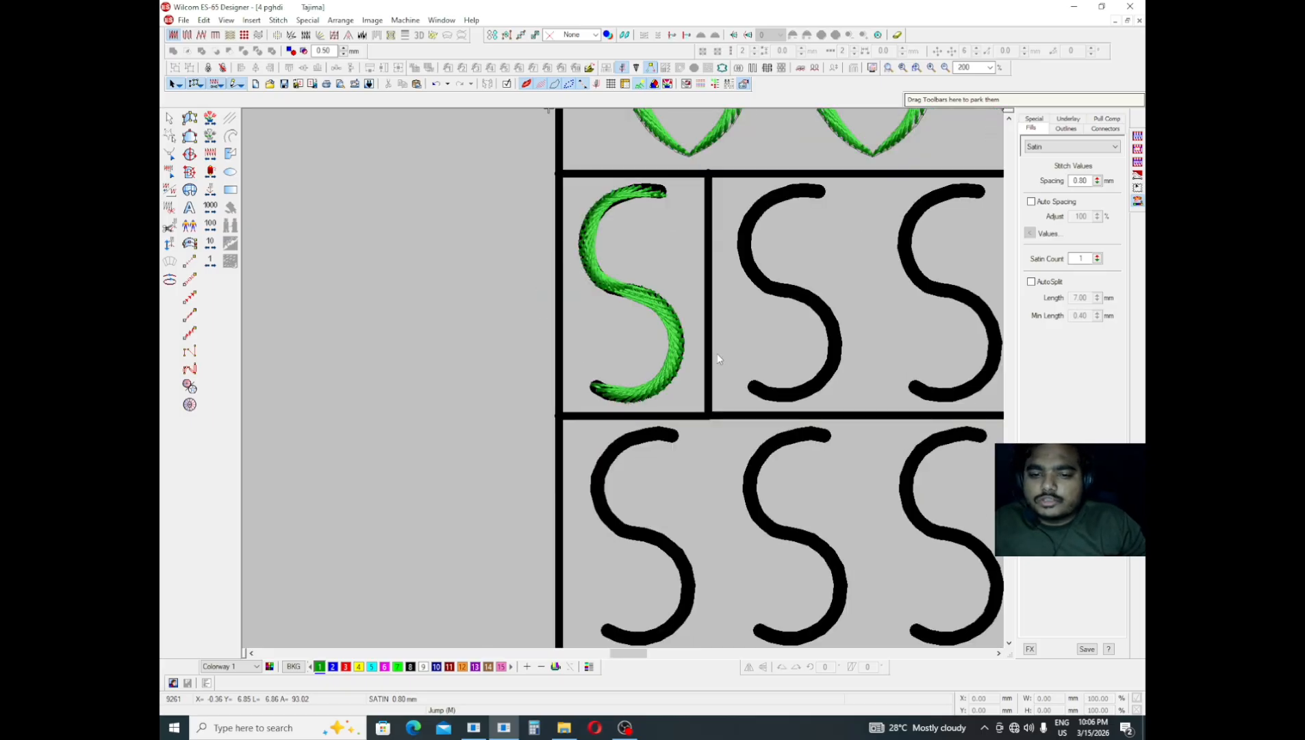
- Copy the finished satin S onto the second template of the first S row
{"action": "key", "text": "z"}
{"action": "key", "text": "shift+z"}
{"action": "left_click", "coordinate": [651, 302]}
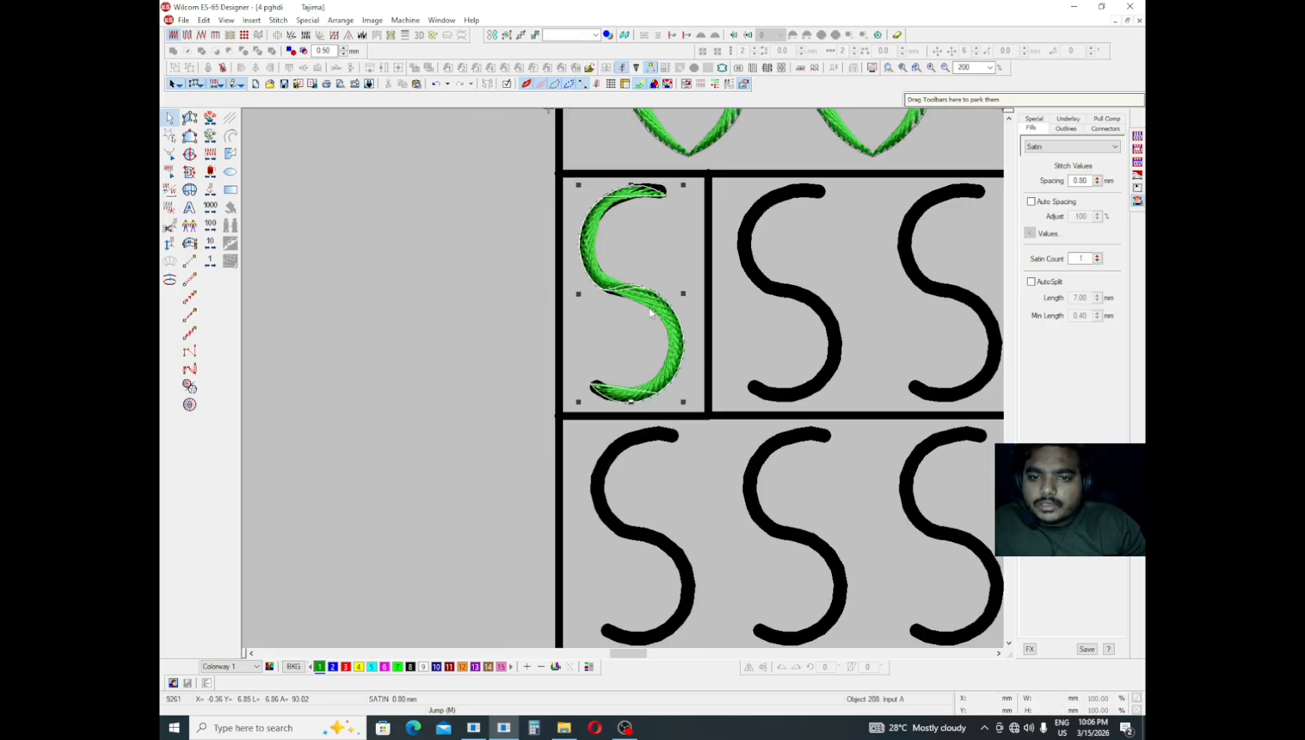
{"action": "left_click_drag", "start_coordinate": [650, 301], "coordinate": [611, 318]}
{"action": "key", "text": "ctrl+z"}
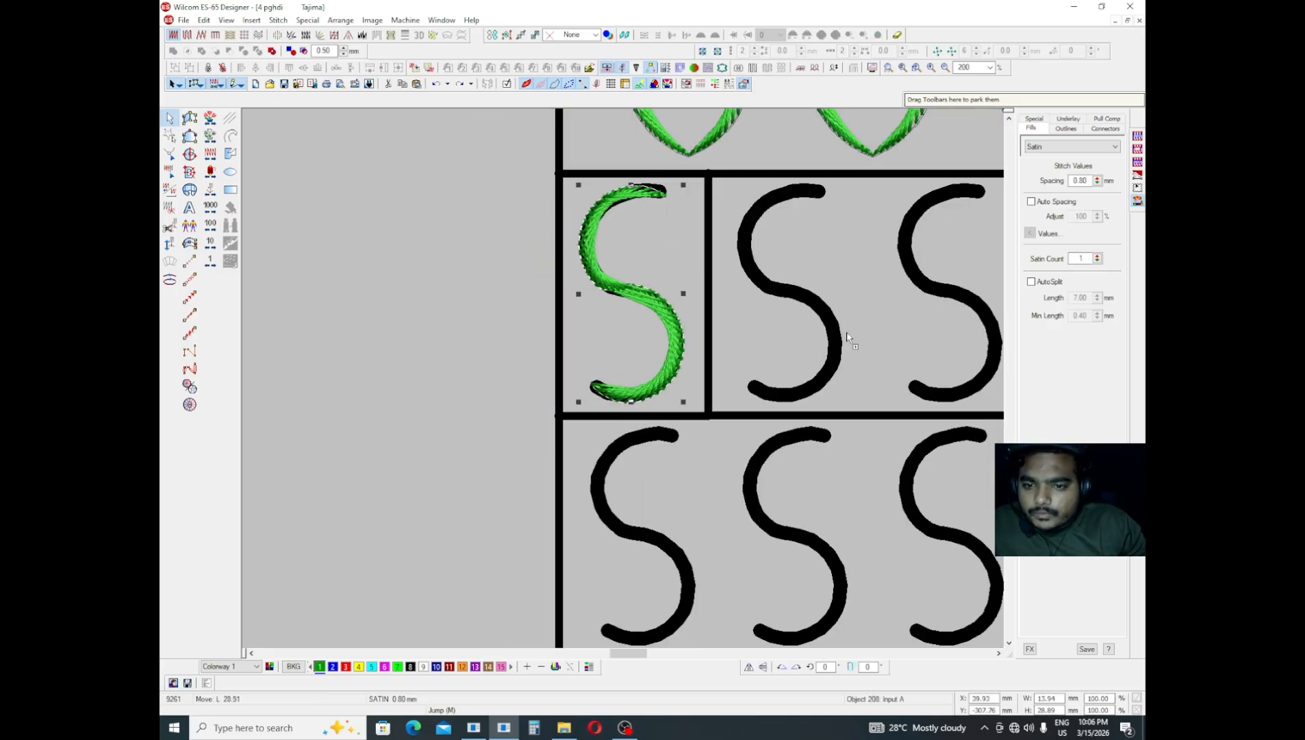
{"action": "left_click_drag", "start_coordinate": [789, 316], "coordinate": [787, 316]}
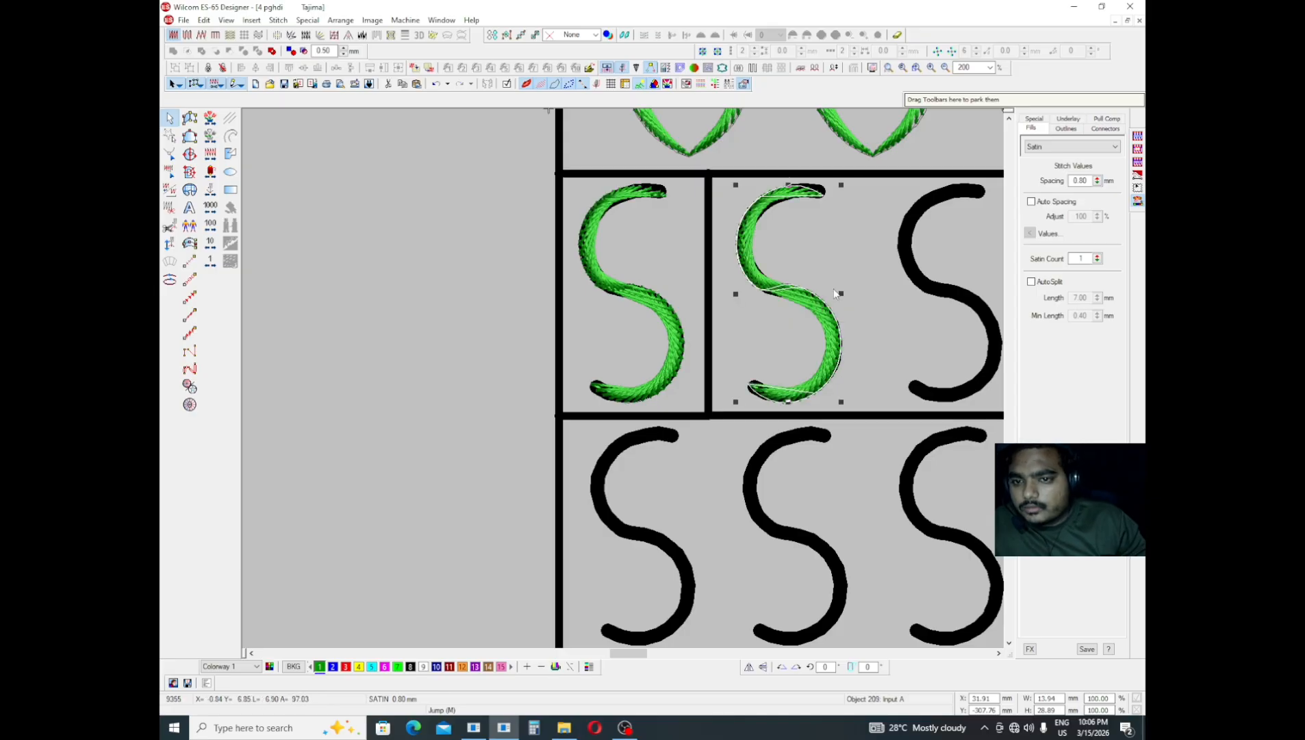
- Copy the satin S onto the third template and duplicate that pair onto the fourth and fifth templates of the first S row
{"action": "right_click", "coordinate": [949, 295]}
{"action": "left_click", "coordinate": [838, 338], "text": "ctrl"}
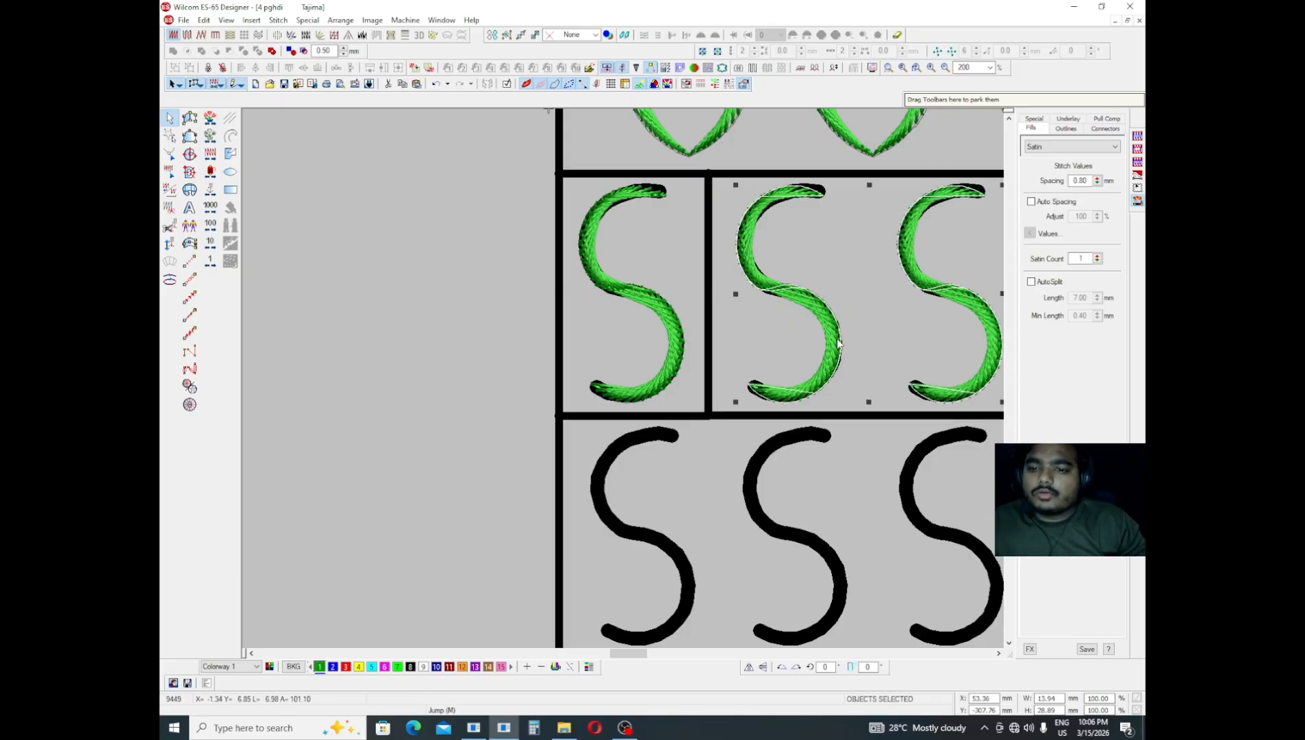
{"action": "key", "text": "shift+z"}
{"action": "left_click_drag", "start_coordinate": [750, 333], "coordinate": [810, 373]}
{"action": "key", "text": "Left"}
{"action": "key", "text": "Left"}
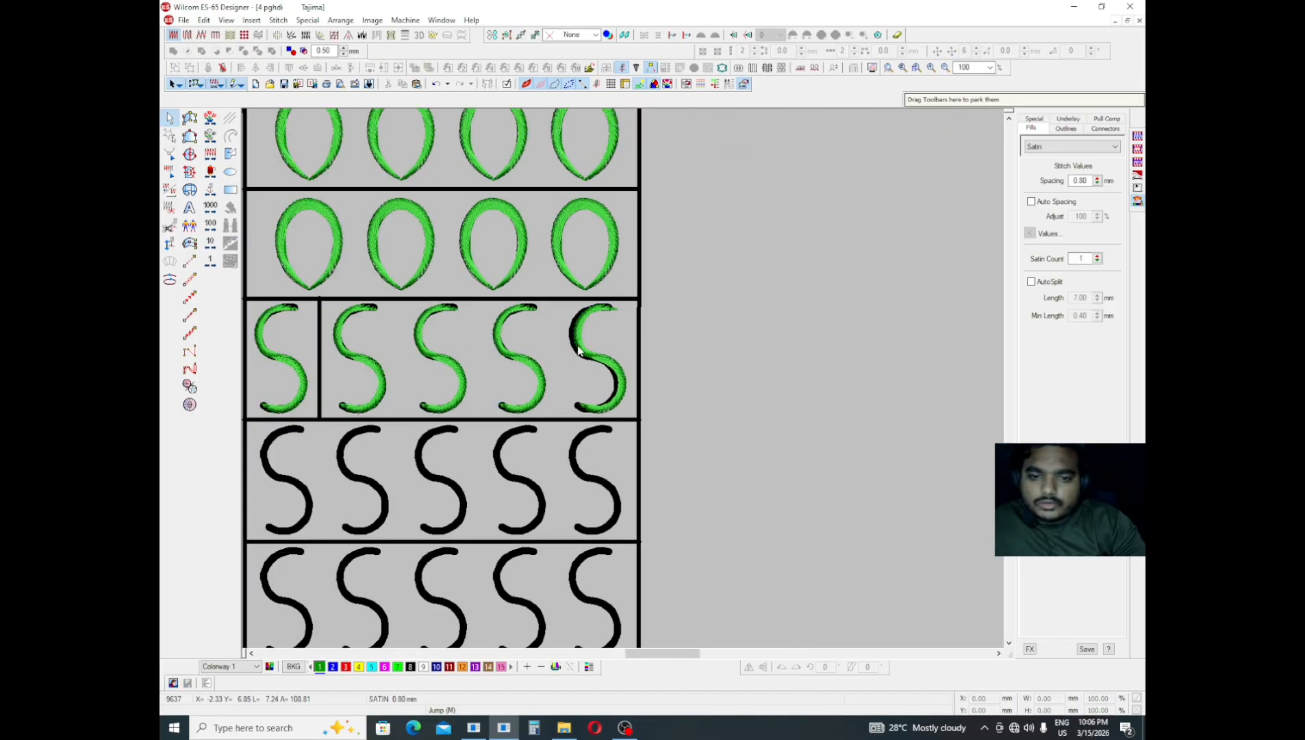
- Nudge the fifth satin S of the first S row left to line up with its template
{"action": "left_click", "coordinate": [579, 350]}
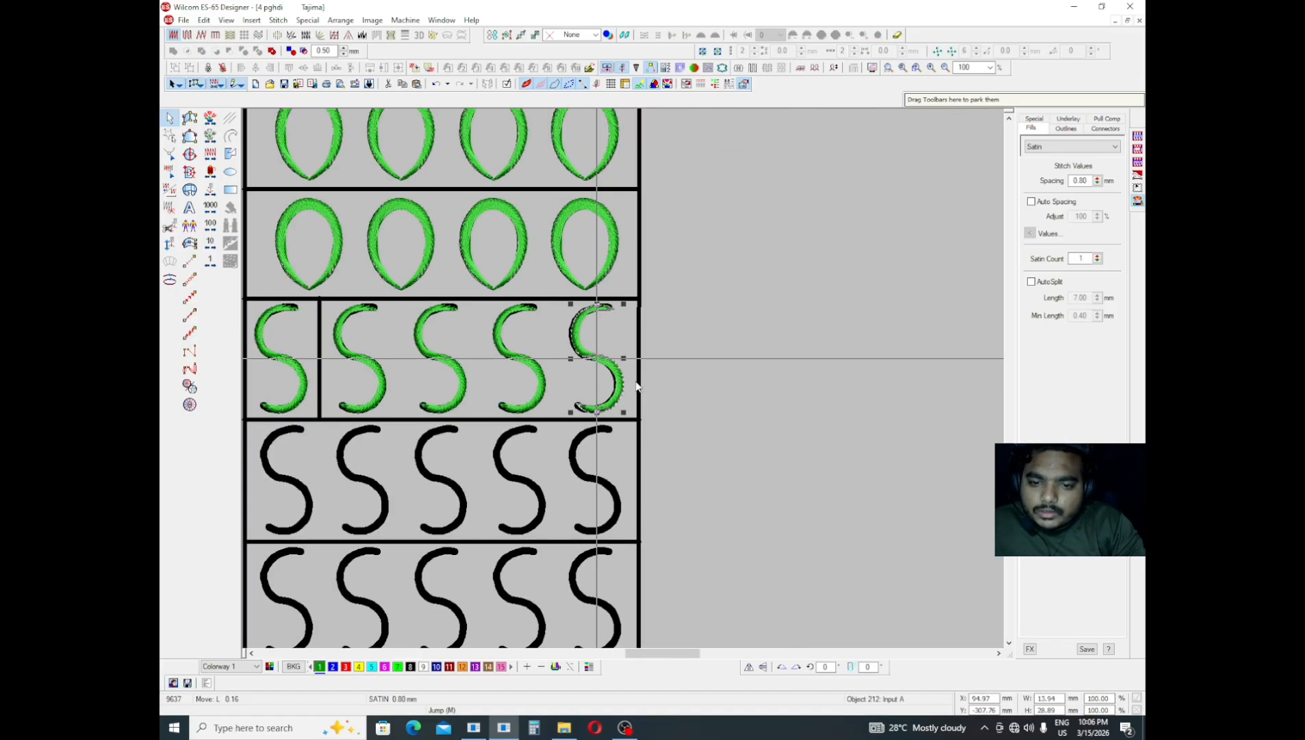
{"action": "key", "text": "Left"}
{"action": "left_click_drag", "start_coordinate": [716, 437], "coordinate": [641, 427]}
{"action": "left_click", "coordinate": [611, 405]}
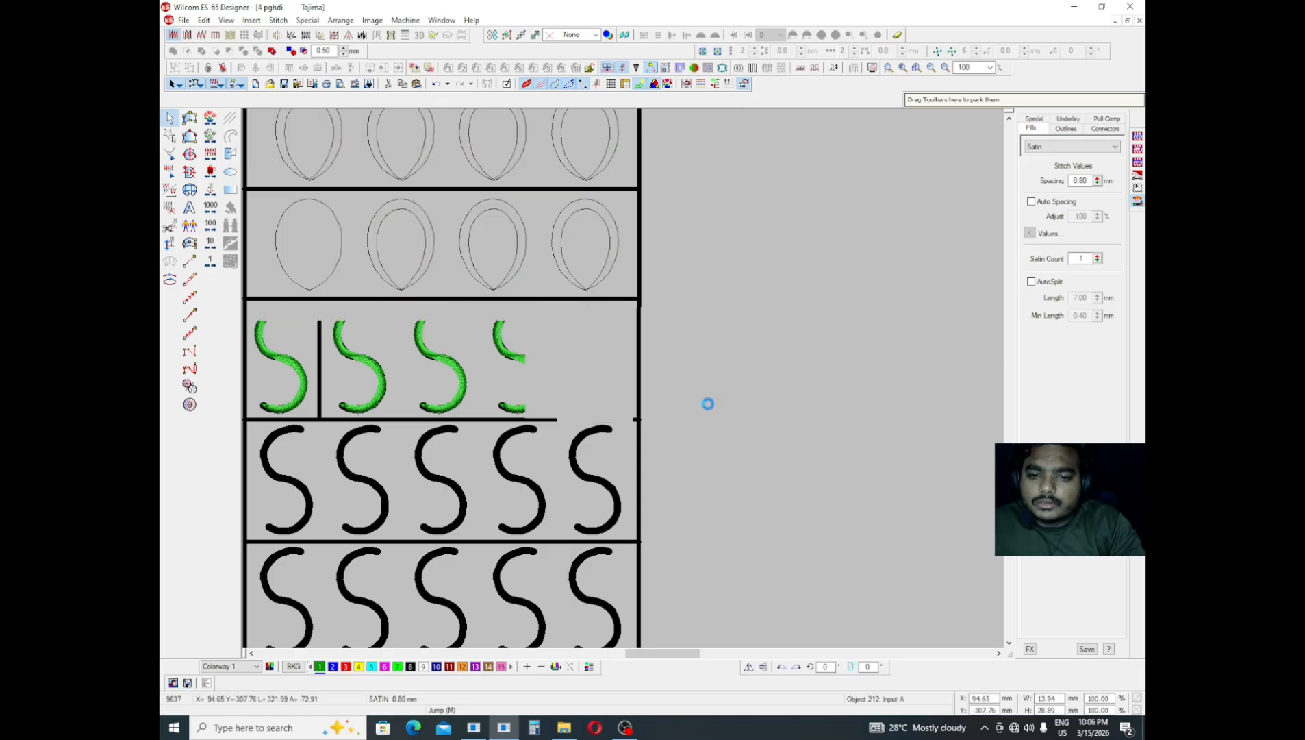
- Copy a satin S from the first S row onto the second row's first template and nudge it into alignment
{"action": "left_click_drag", "start_coordinate": [713, 400], "coordinate": [397, 350]}
{"action": "left_click_drag", "start_coordinate": [737, 396], "coordinate": [328, 441]}
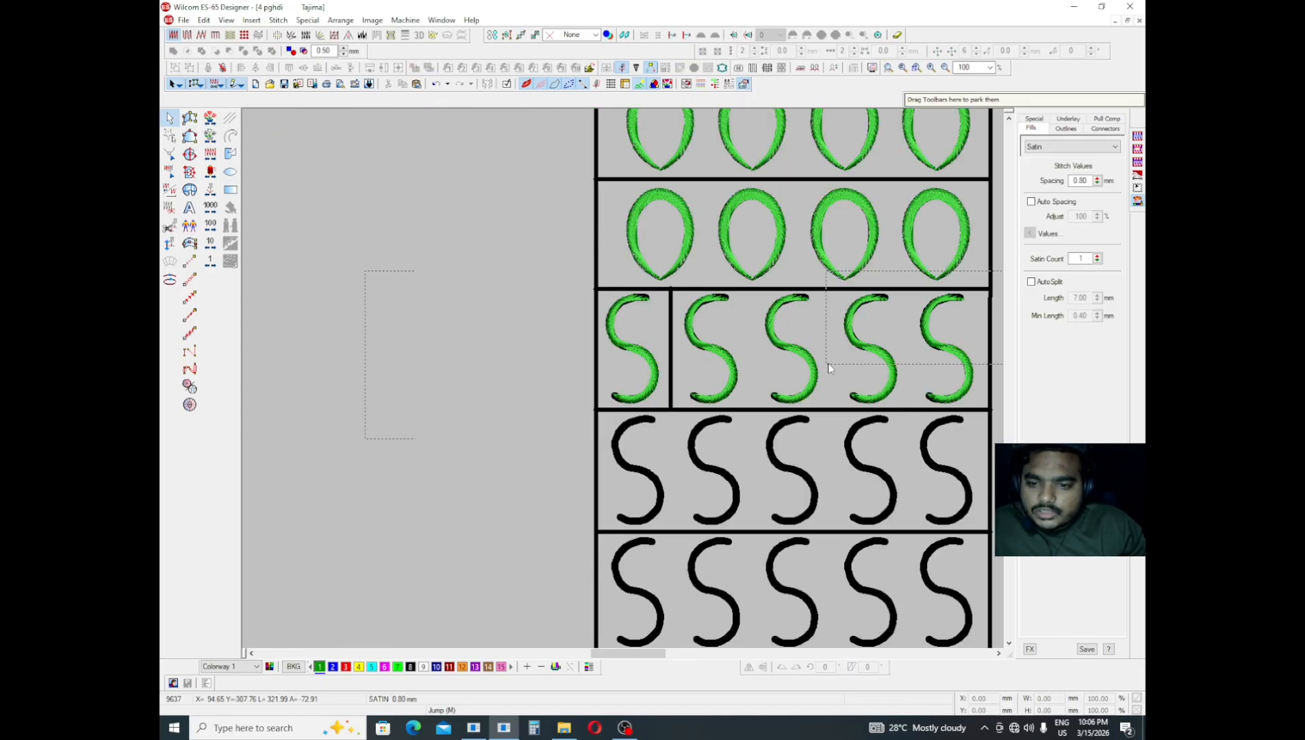
{"action": "key", "text": "z"}
{"action": "scroll", "coordinate": [773, 318], "scroll_direction": "down", "scroll_amount": 4}
{"action": "scroll", "coordinate": [788, 308], "scroll_direction": "up", "scroll_amount": 3}
{"action": "left_click", "coordinate": [823, 266]}
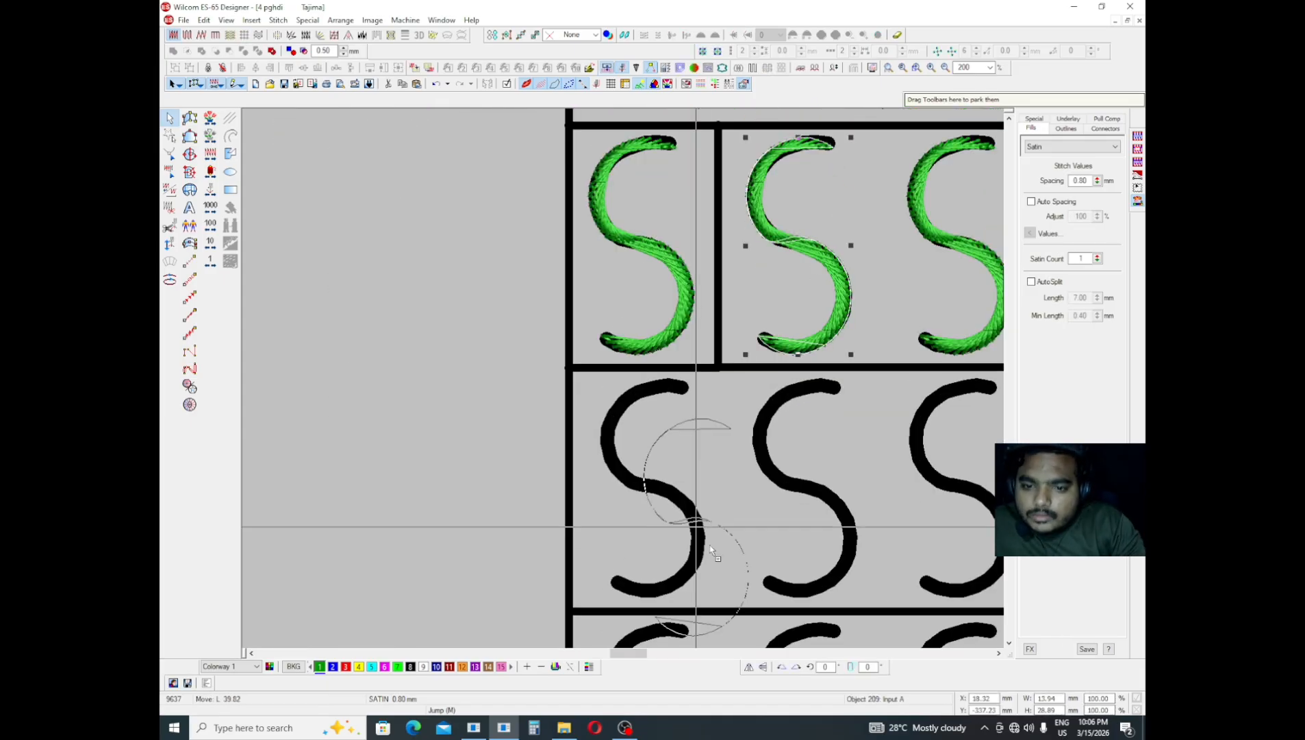
{"action": "left_click", "coordinate": [669, 497]}
{"action": "scroll", "coordinate": [690, 504], "scroll_direction": "down", "scroll_amount": 2}
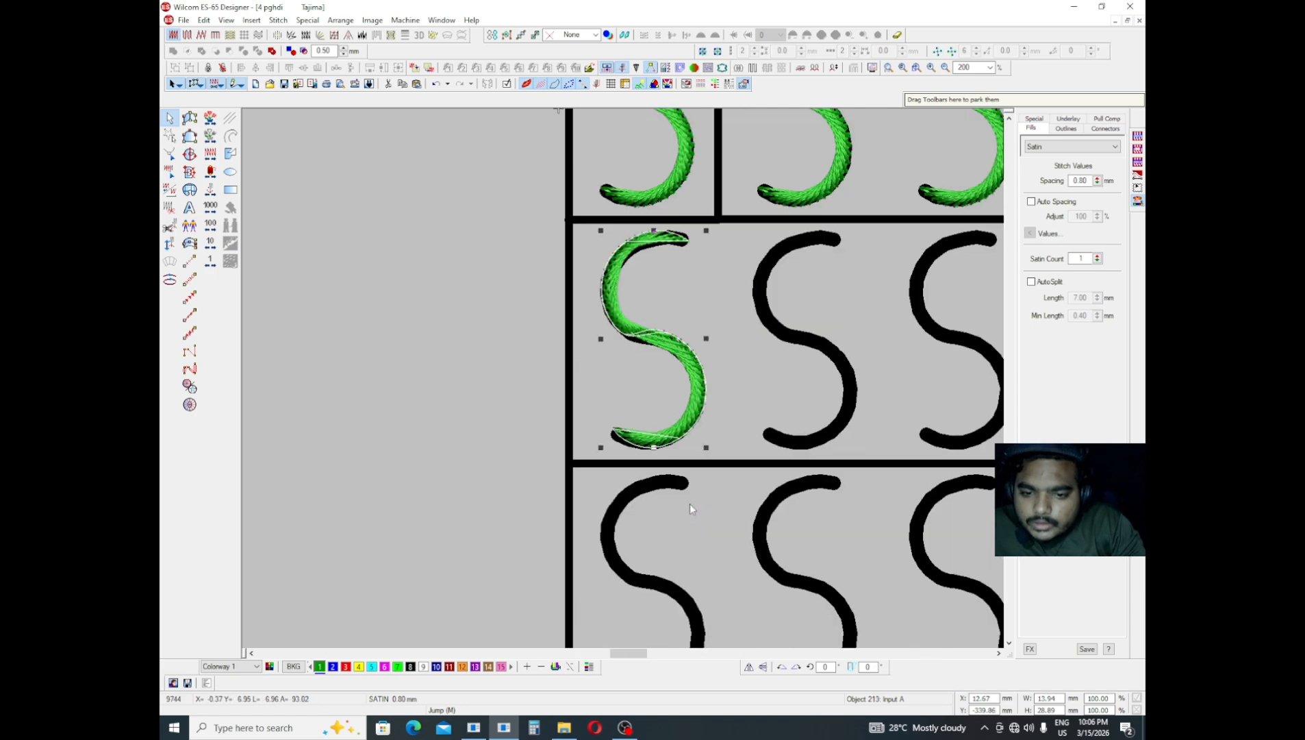
{"action": "key", "text": "Up"}
{"action": "key", "text": "Down"}
{"action": "key", "text": "Right"}
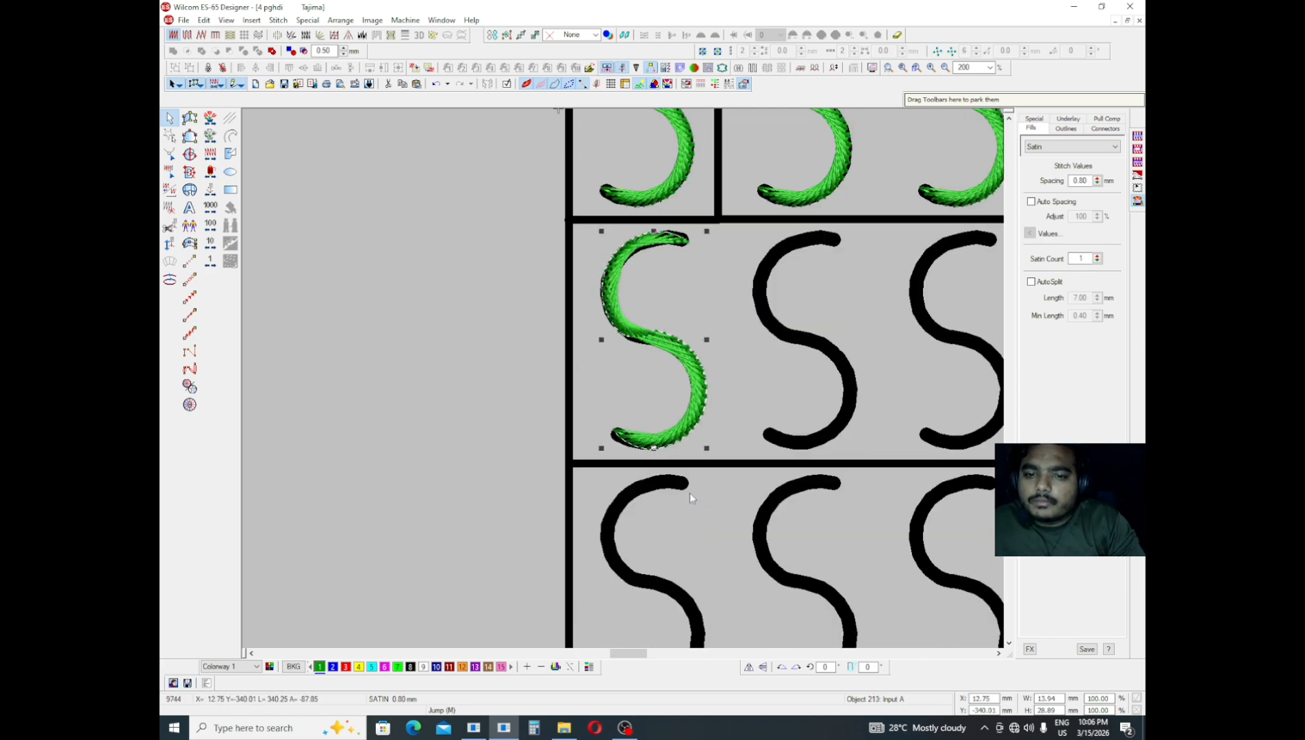
- Copy the satin S across the four remaining templates of the second S row
{"action": "left_click_drag", "start_coordinate": [738, 390], "coordinate": [892, 341]}
{"action": "key", "text": "shift+z"}
{"action": "left_click_drag", "start_coordinate": [716, 371], "coordinate": [812, 377]}
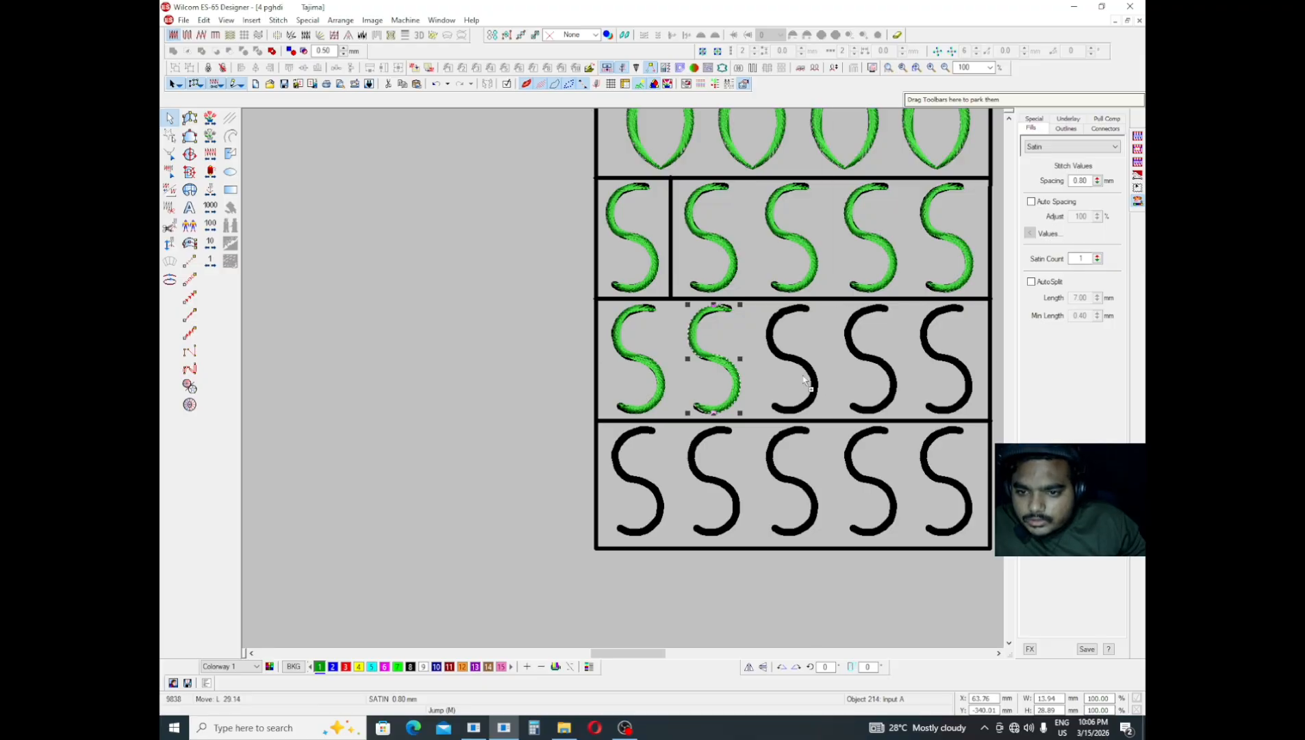
{"action": "mouse_move", "coordinate": [811, 377]}
{"action": "left_mouse_down"}
{"action": "mouse_move", "coordinate": [792, 374]}
{"action": "mouse_move", "coordinate": [947, 399]}
{"action": "mouse_move", "coordinate": [934, 381]}
{"action": "mouse_move", "coordinate": [773, 373]}
{"action": "left_mouse_up"}
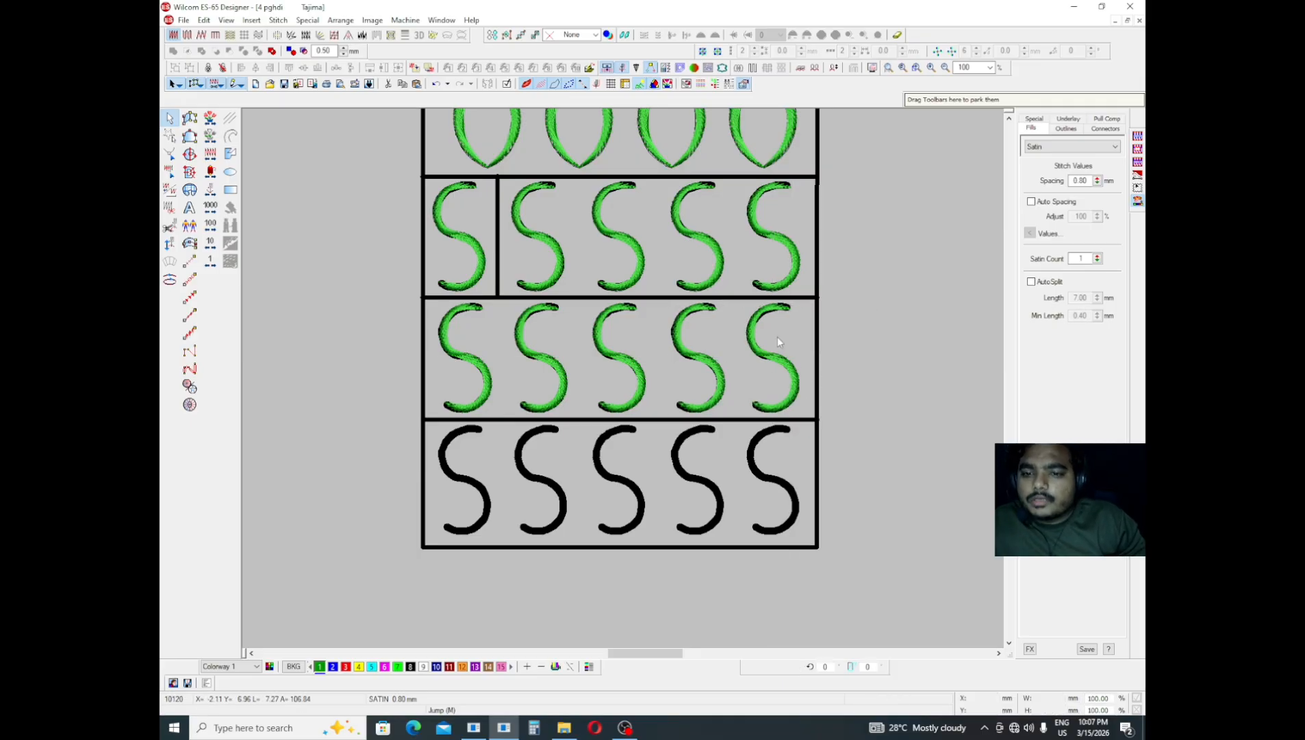
- Copy all five satin S shapes of the second row onto the third S row and nudge them down into alignment
{"action": "mouse_move", "coordinate": [880, 297]}
{"action": "left_mouse_down"}
{"action": "mouse_move", "coordinate": [306, 446]}
{"action": "mouse_move", "coordinate": [357, 491]}
{"action": "left_mouse_up"}
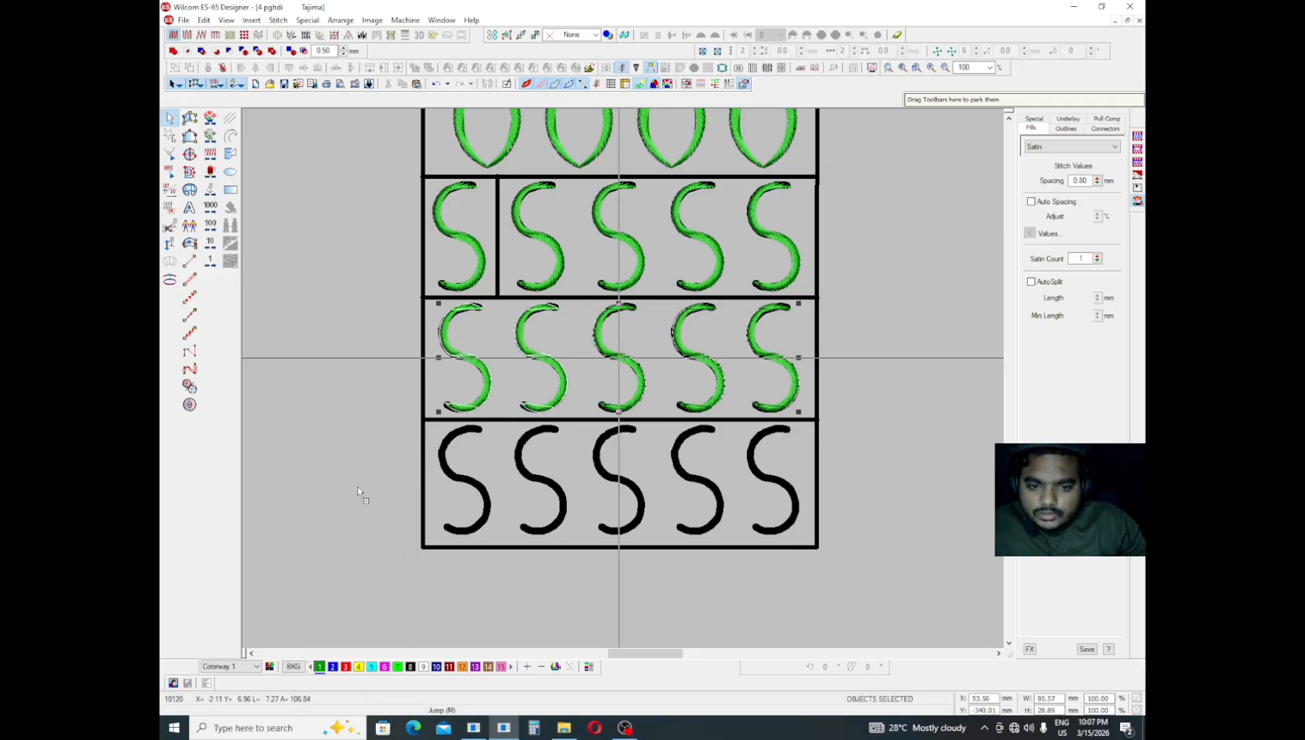
{"action": "left_click_drag", "start_coordinate": [580, 358], "coordinate": [579, 479]}
{"action": "key", "text": "z"}
{"action": "scroll", "coordinate": [516, 481], "scroll_direction": "down", "scroll_amount": 2}
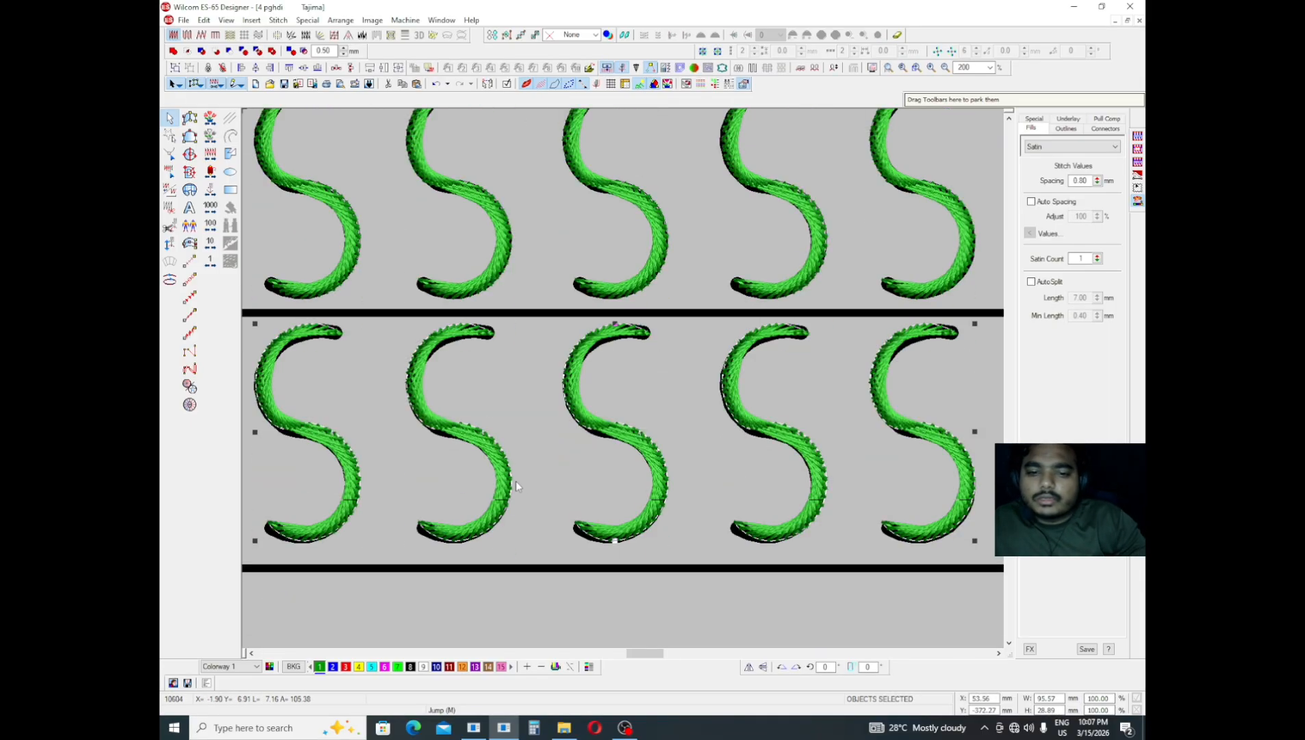
{"action": "key", "text": "Down"}
{"action": "key", "text": "Down"}
{"action": "key", "text": "Down"}
{"action": "key", "text": "Down"}
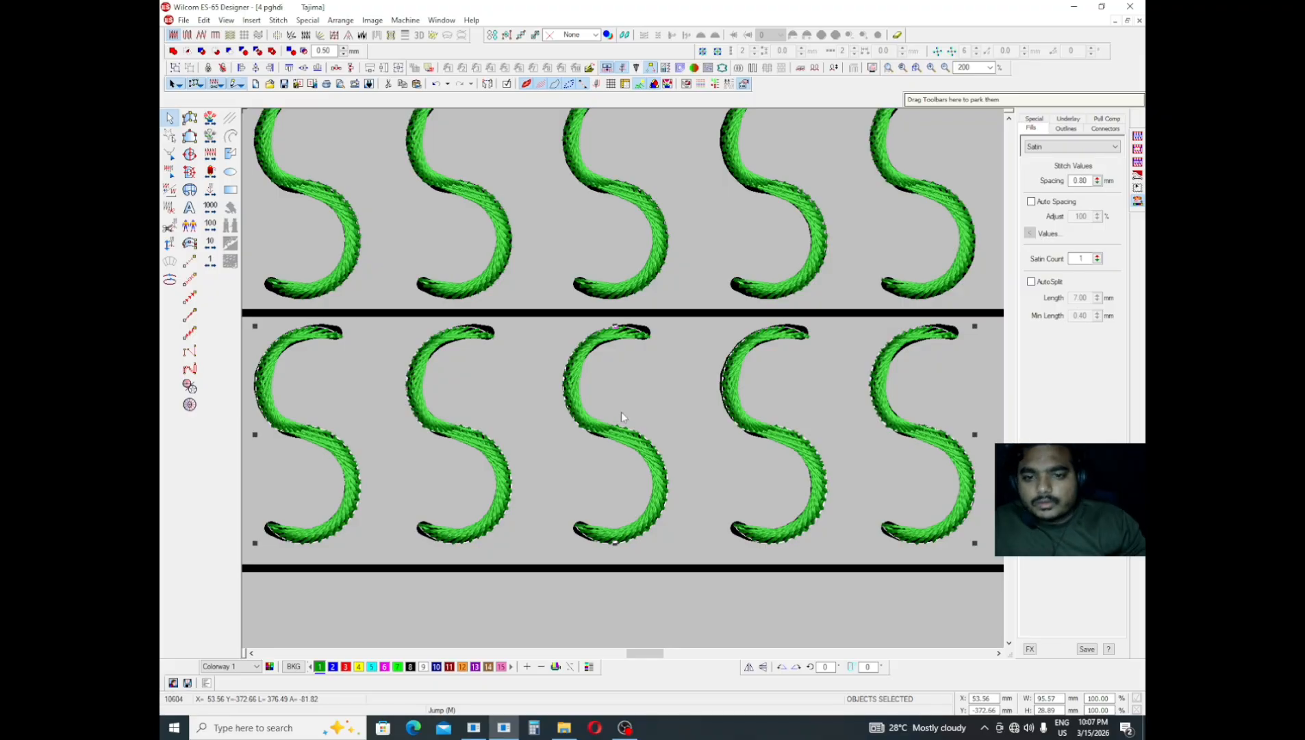
- Deselect the S shapes and review the whole practice chart, from the ring rows down to the S rows
{"action": "key", "text": "shift+z"}
{"action": "key", "text": "Escape"}
{"action": "key", "text": "shift+z"}
{"action": "key", "text": "shift+z"}
{"action": "scroll", "coordinate": [628, 415], "scroll_direction": "up", "scroll_amount": 4}
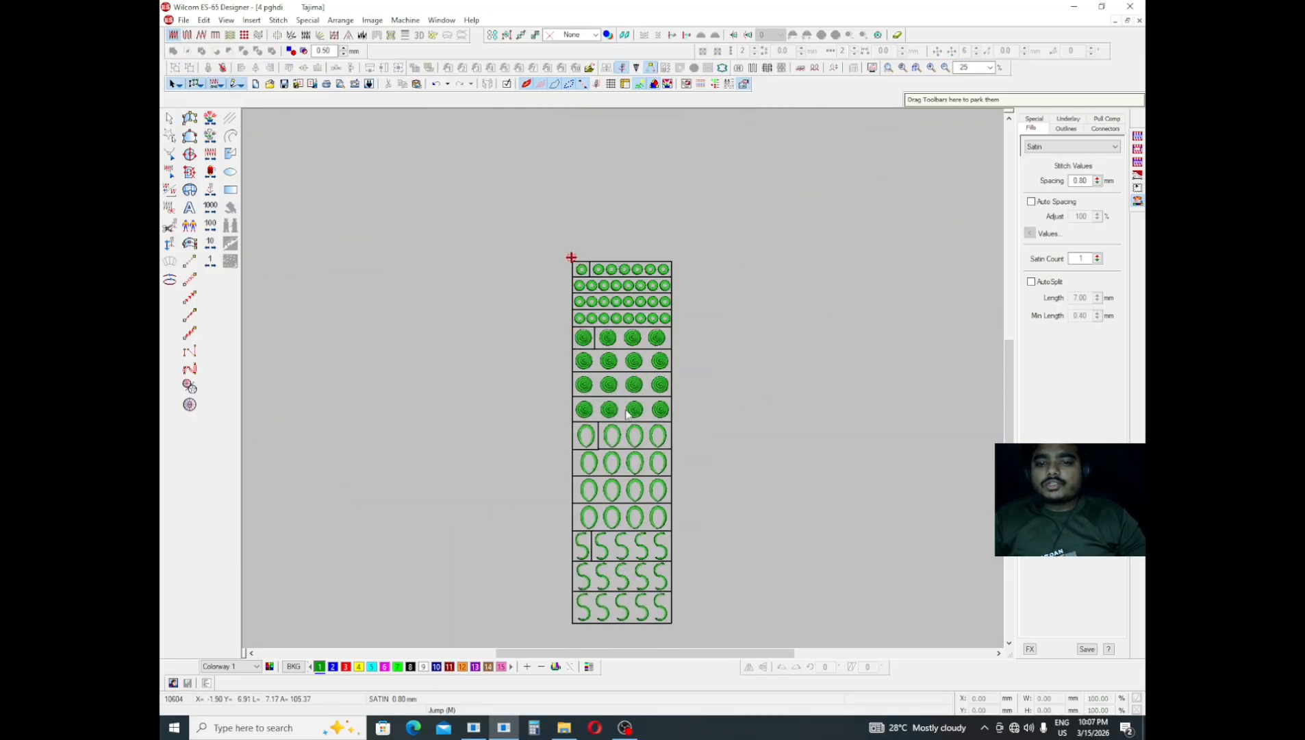
{"action": "scroll", "coordinate": [643, 399], "scroll_direction": "down", "scroll_amount": 3}
{"action": "scroll", "coordinate": [640, 394], "scroll_direction": "up", "scroll_amount": 2}
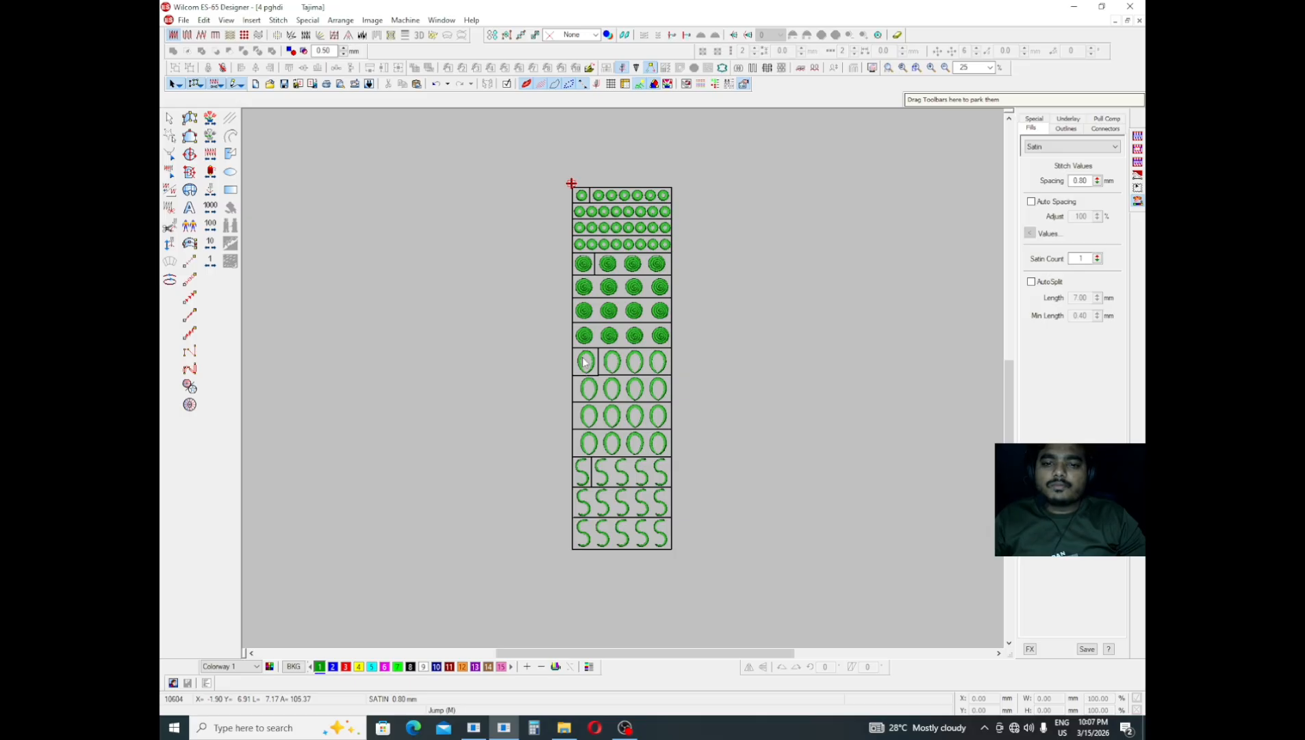
{"action": "key", "text": "shift+z"}
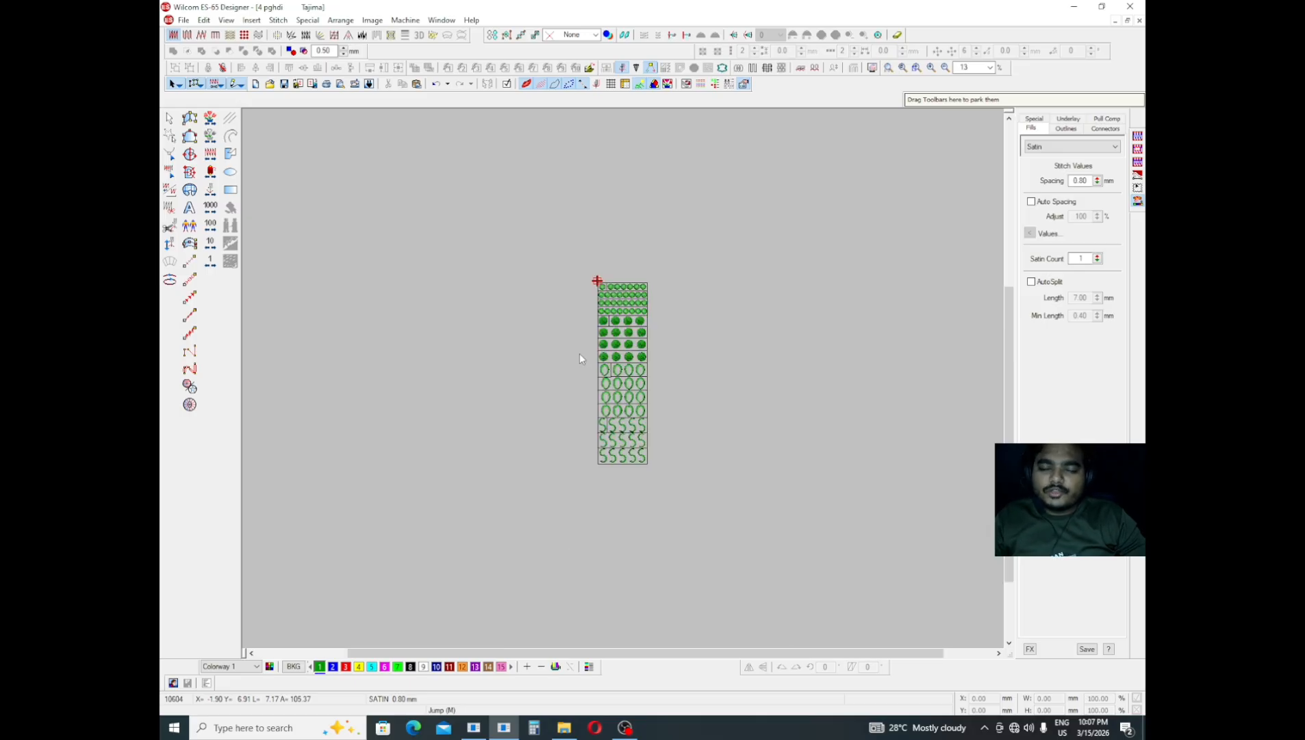